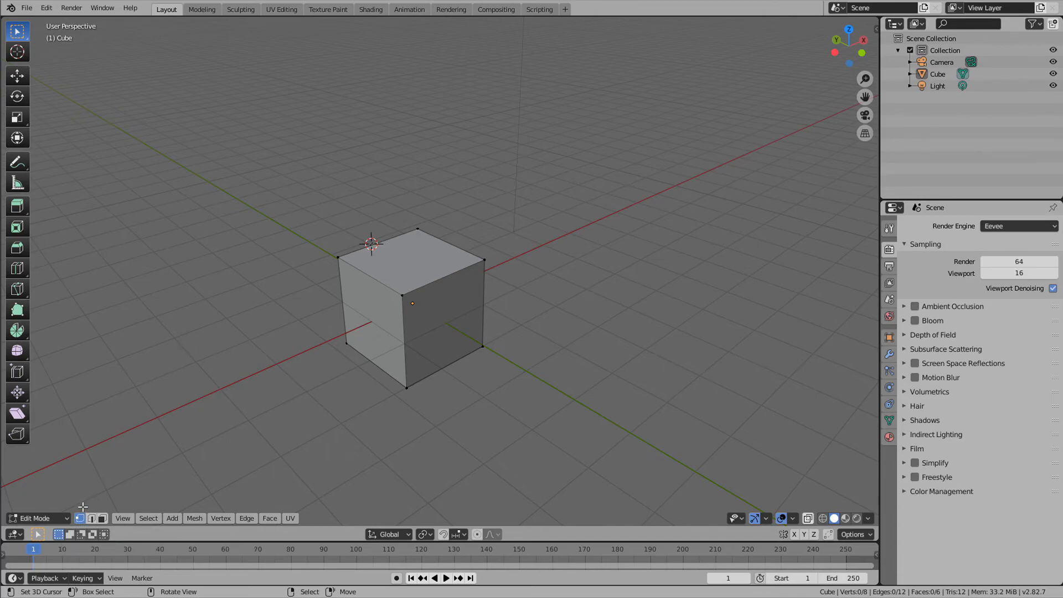
Step: Select three corner vertices of the cube's top face, then switch to edge selection and select a single top edge
{"action": "left_click", "coordinate": [330, 256]}
{"action": "left_click", "coordinate": [408, 297], "text": "shift"}
{"action": "scroll", "coordinate": [408, 297], "scroll_direction": "up", "scroll_amount": 3}
{"action": "middle_click_drag", "start_coordinate": [440, 367], "coordinate": [644, 261]}
{"action": "left_click", "coordinate": [555, 271], "text": "shift"}
{"action": "middle_click_drag", "start_coordinate": [627, 341], "coordinate": [147, 455]}
{"action": "left_click", "coordinate": [92, 518]}
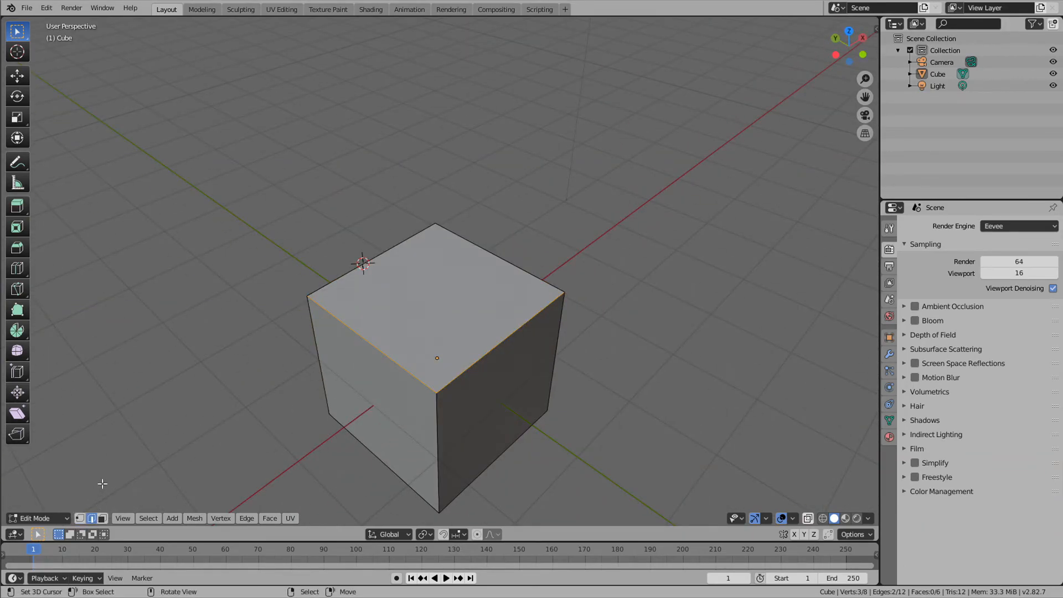
{"action": "left_click", "coordinate": [366, 334]}
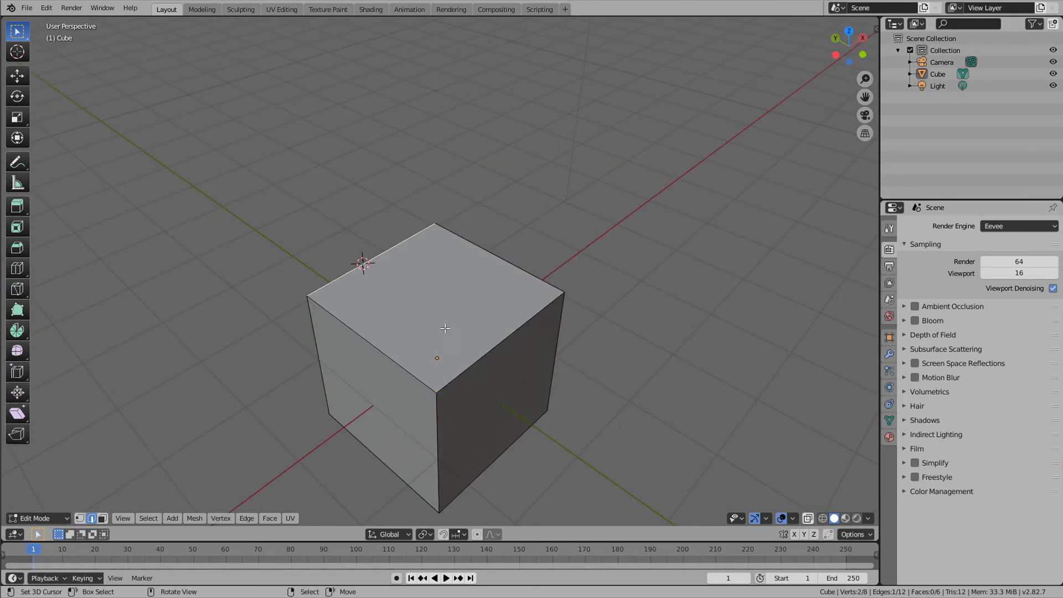
Step: Switch to face selection, select individual faces of the cube, and finish with the top face and an adjoining side face selected together
{"action": "left_click", "coordinate": [102, 519]}
{"action": "left_click", "coordinate": [399, 283]}
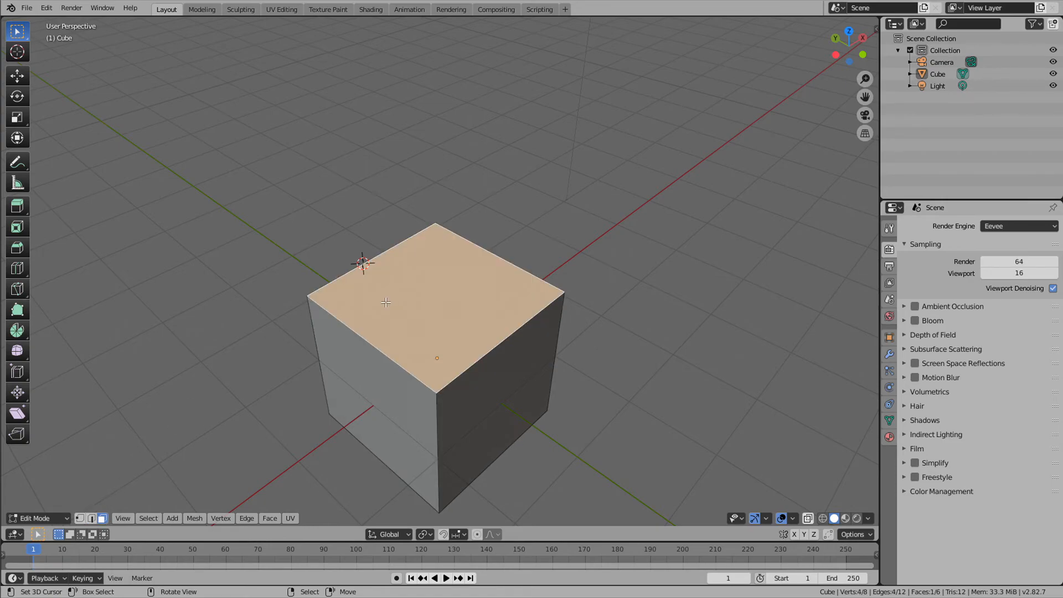
{"action": "middle_click_drag", "start_coordinate": [386, 303], "coordinate": [482, 294]}
{"action": "left_click", "coordinate": [440, 329]}
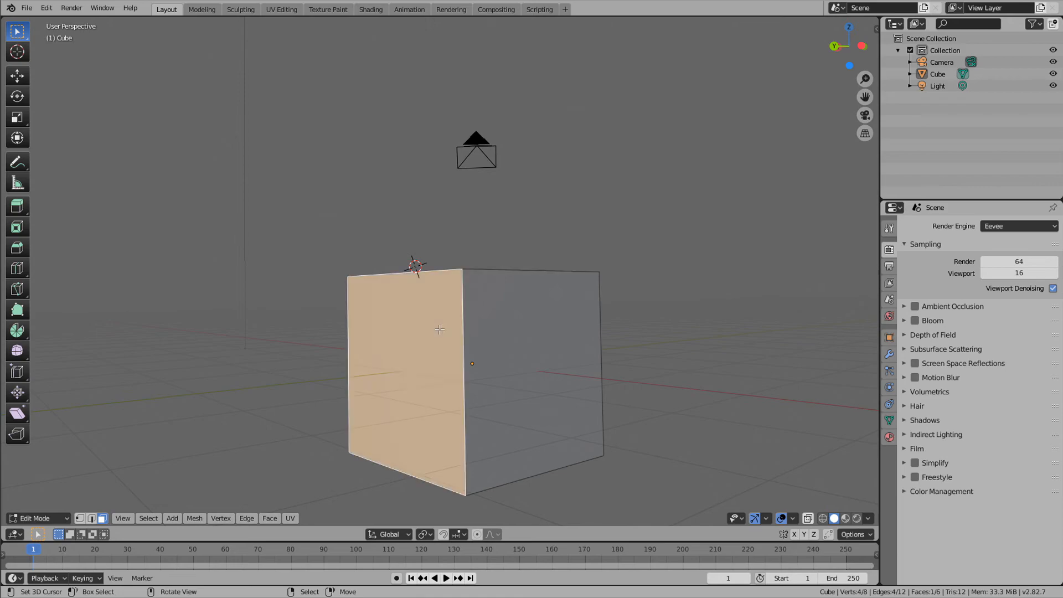
{"action": "left_click", "coordinate": [526, 324]}
{"action": "middle_click_drag", "start_coordinate": [526, 323], "coordinate": [454, 288]}
{"action": "left_click", "coordinate": [454, 288]}
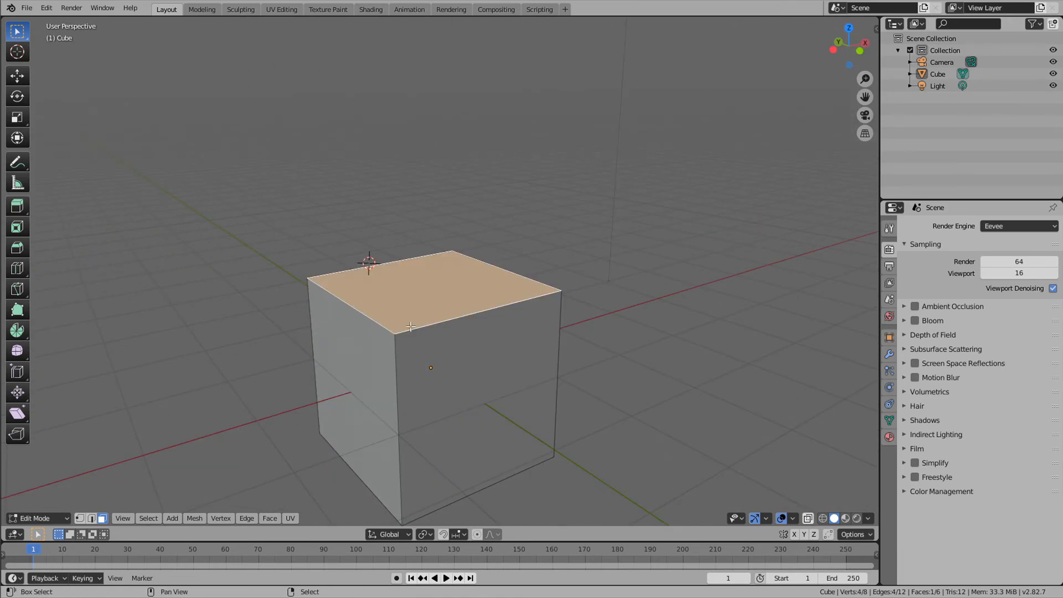
{"action": "left_click", "coordinate": [502, 346], "text": "shift"}
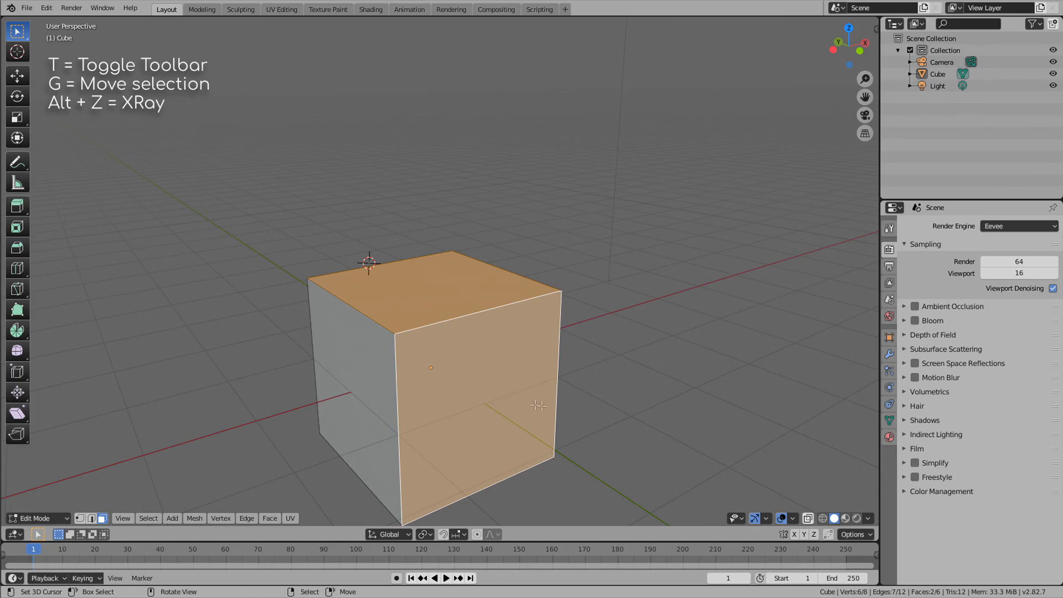
Step: Turn on X-ray display for the cube and clear the face selection
{"action": "left_click", "coordinate": [813, 520]}
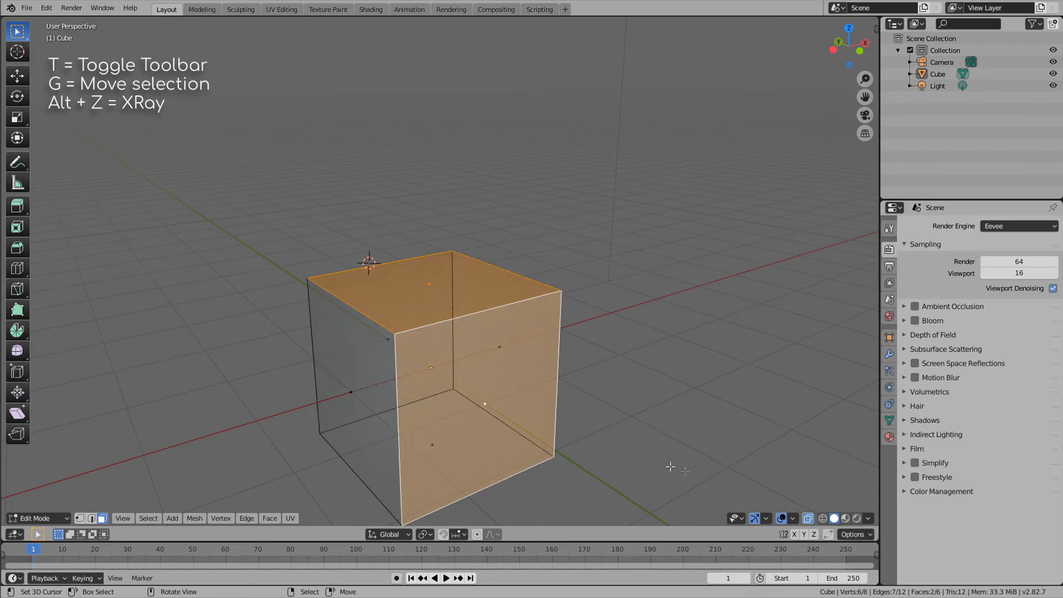
{"action": "left_click", "coordinate": [568, 430]}
{"action": "middle_click_drag", "start_coordinate": [568, 431], "coordinate": [564, 342]}
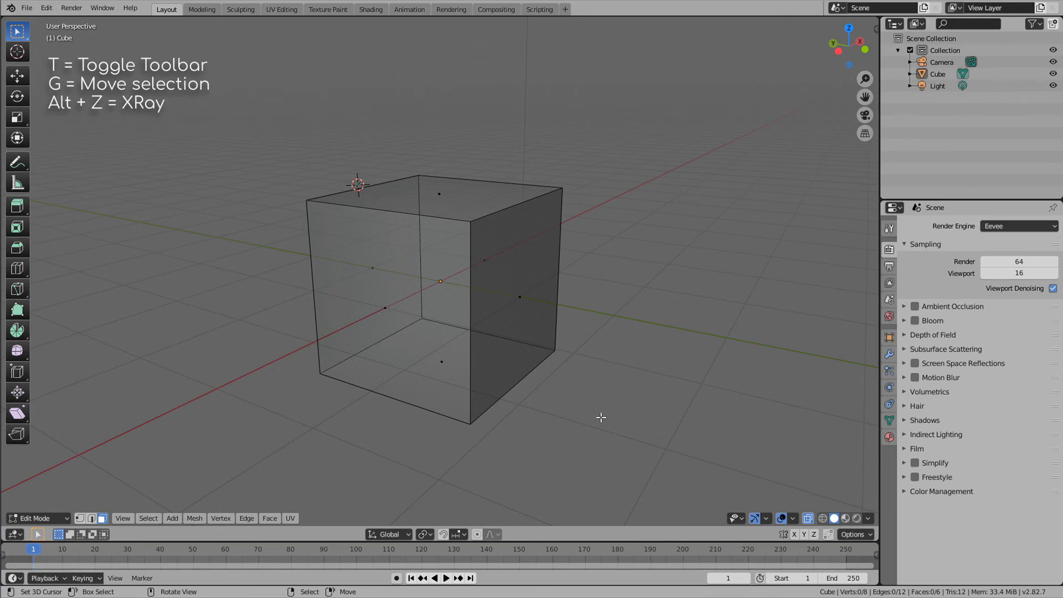
Step: Select the see-through cube's side faces one at a time, then deselect everything
{"action": "left_click", "coordinate": [387, 311]}
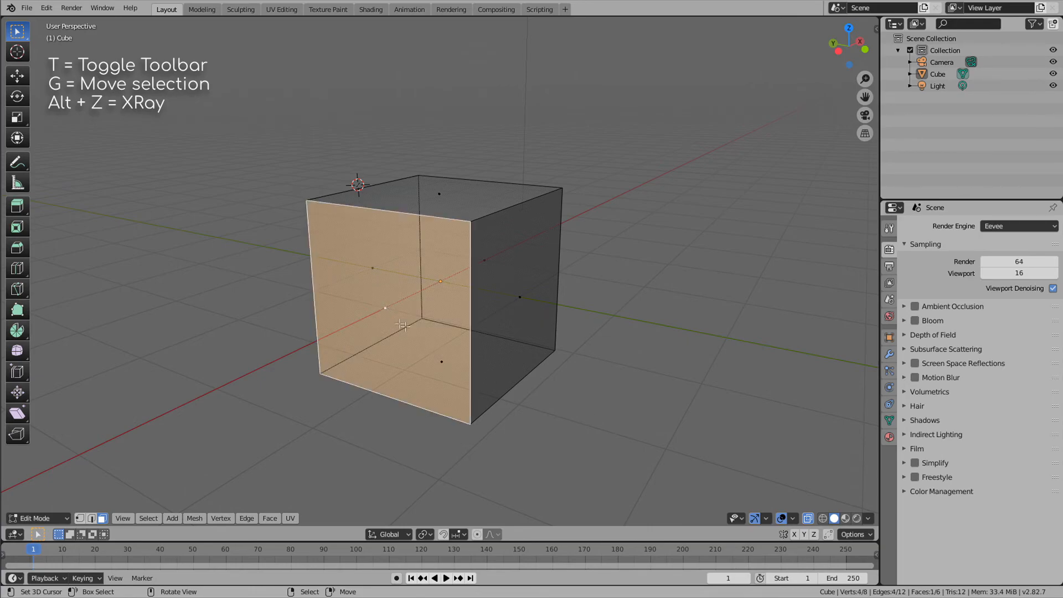
{"action": "left_click", "coordinate": [511, 298]}
{"action": "left_click", "coordinate": [387, 307]}
{"action": "key", "text": "alt+a"}
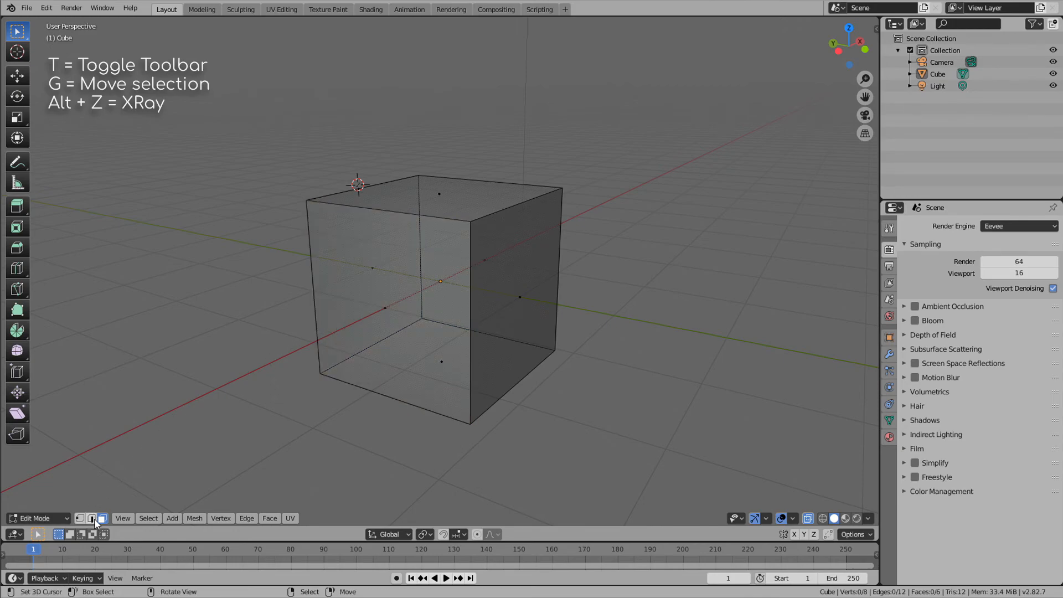
Step: Switch to edge selection and select the two hidden bottom edges through the cube
{"action": "left_click", "coordinate": [92, 518]}
{"action": "left_click", "coordinate": [406, 329]}
{"action": "left_click", "coordinate": [430, 324], "text": "shift"}
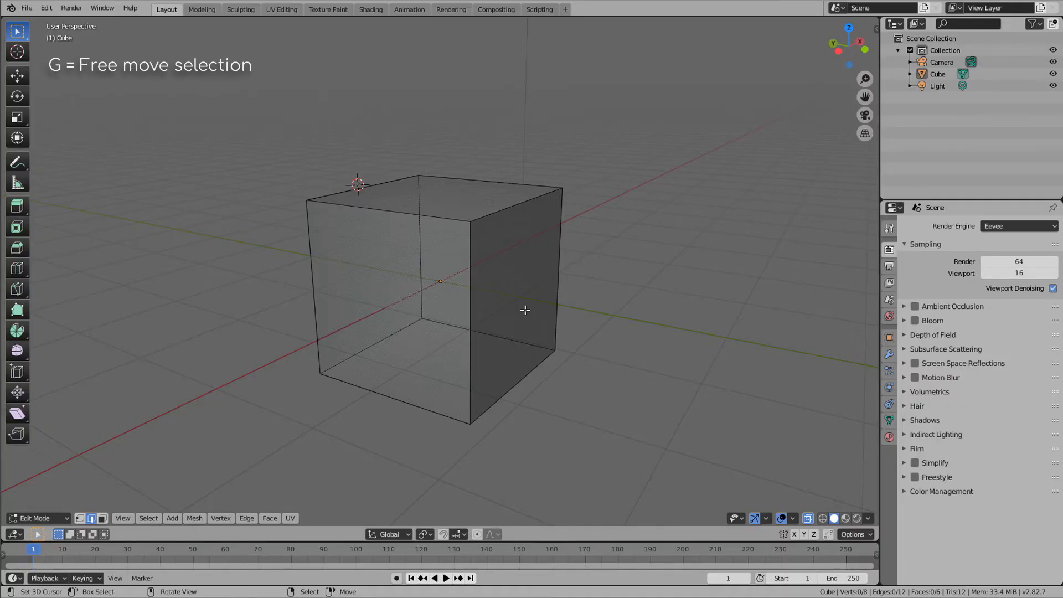
Step: Switch to vertex selection, activate the Move tool and select the cube's bottom corner vertex on the negative X, positive Y side
{"action": "left_click", "coordinate": [82, 518]}
{"action": "left_click", "coordinate": [27, 83]}
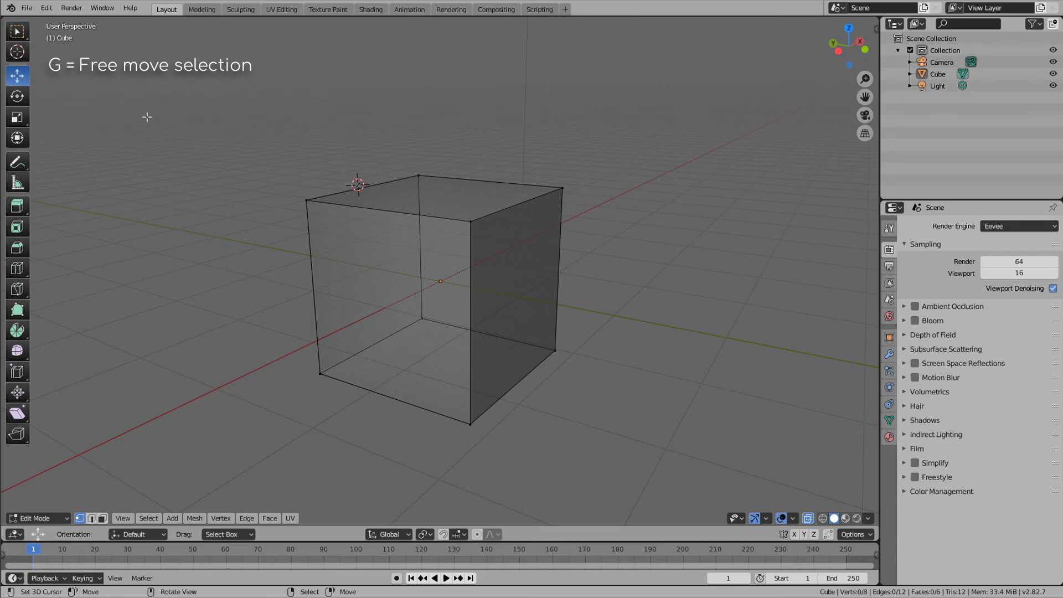
{"action": "left_click", "coordinate": [320, 373]}
{"action": "middle_click_drag", "start_coordinate": [285, 391], "coordinate": [374, 321], "text": "shift"}
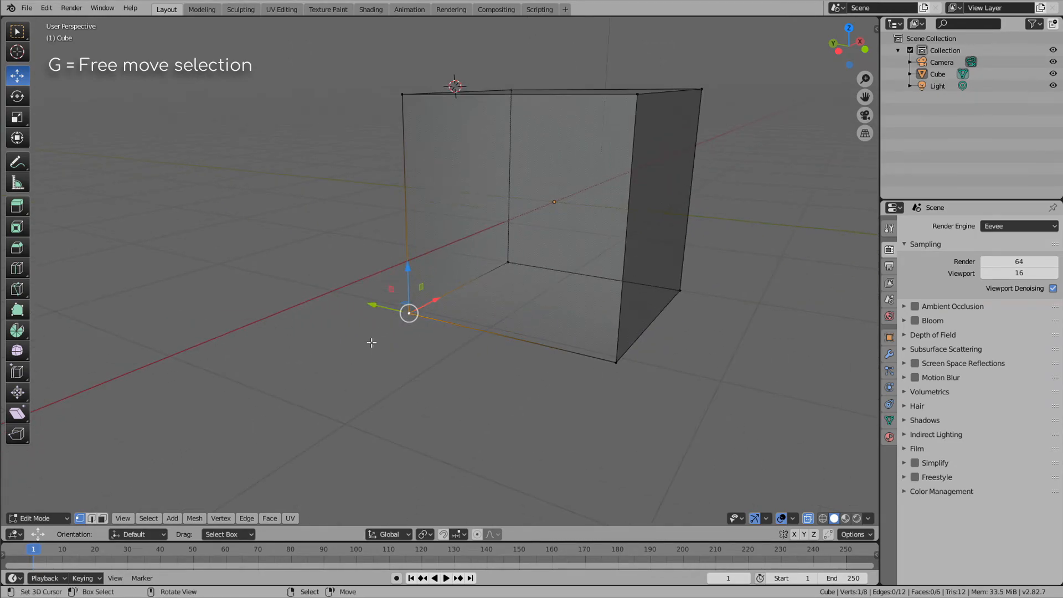
{"action": "scroll", "coordinate": [368, 339], "scroll_direction": "up", "scroll_amount": 5}
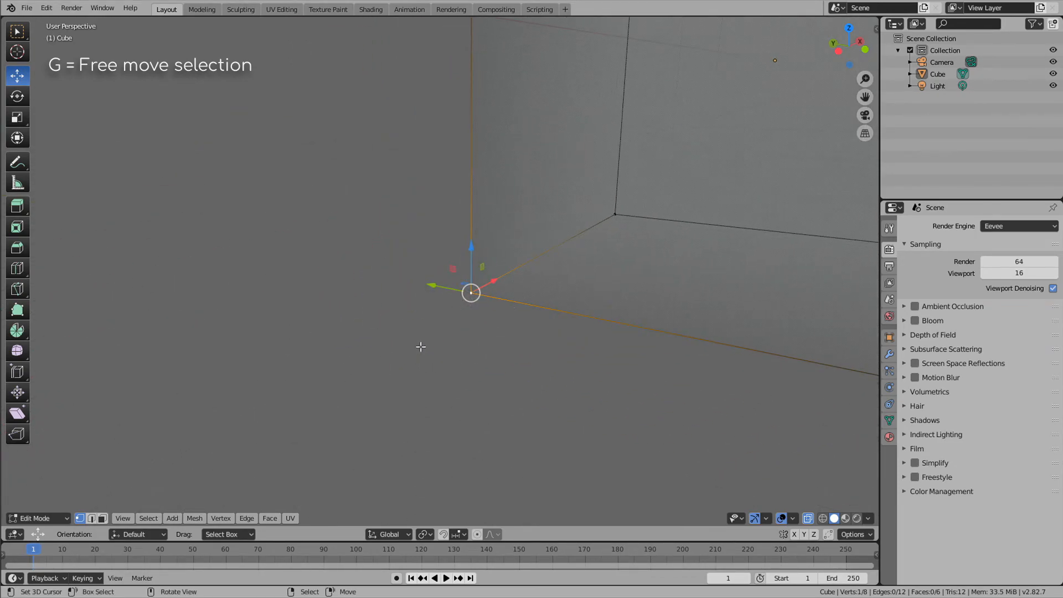
Step: Try to move the selected bottom corner vertex with the move gizmo
{"action": "middle_click_drag", "start_coordinate": [381, 348], "coordinate": [594, 359]}
{"action": "middle_click_drag", "start_coordinate": [467, 321], "coordinate": [508, 324]}
{"action": "left_click_drag", "start_coordinate": [451, 303], "coordinate": [346, 348]}
{"action": "right_click", "coordinate": [346, 347]}
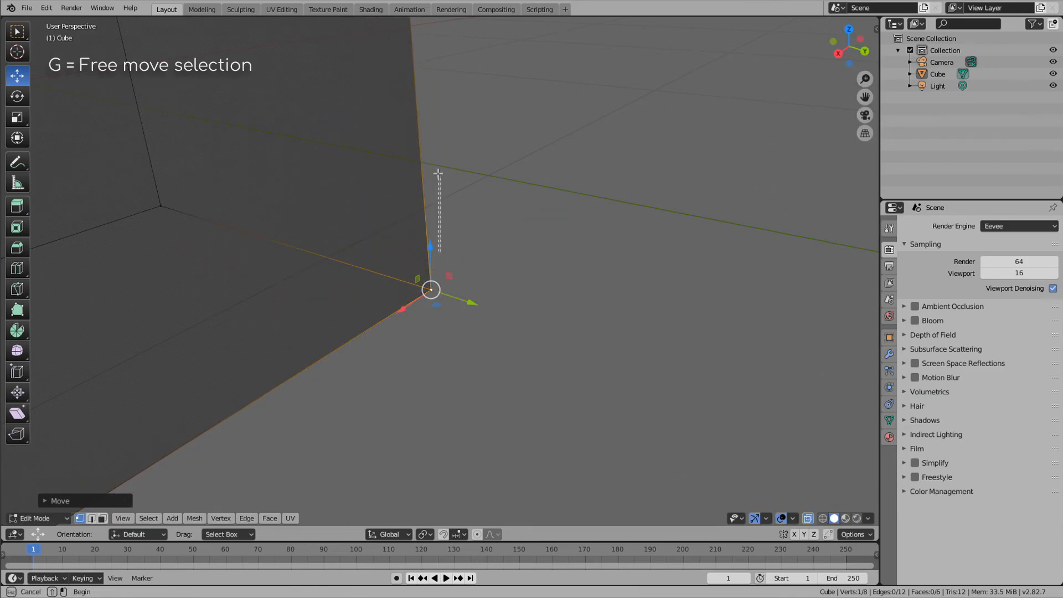
{"action": "left_click", "coordinate": [431, 259]}
{"action": "left_click", "coordinate": [431, 289]}
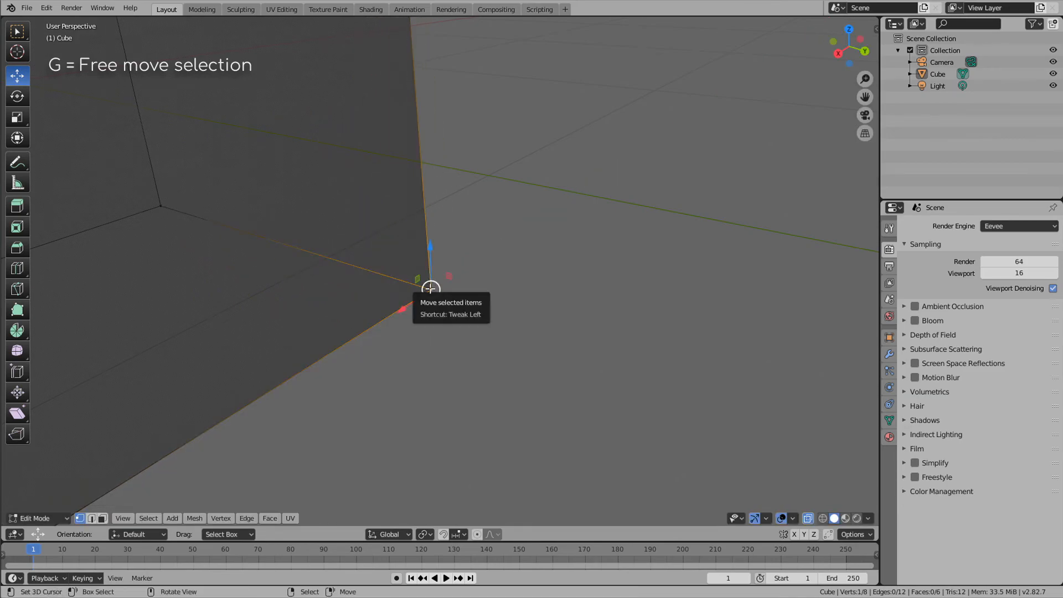
Step: Move the selected bottom corner vertex freely to a new position
{"action": "key", "text": "g"}
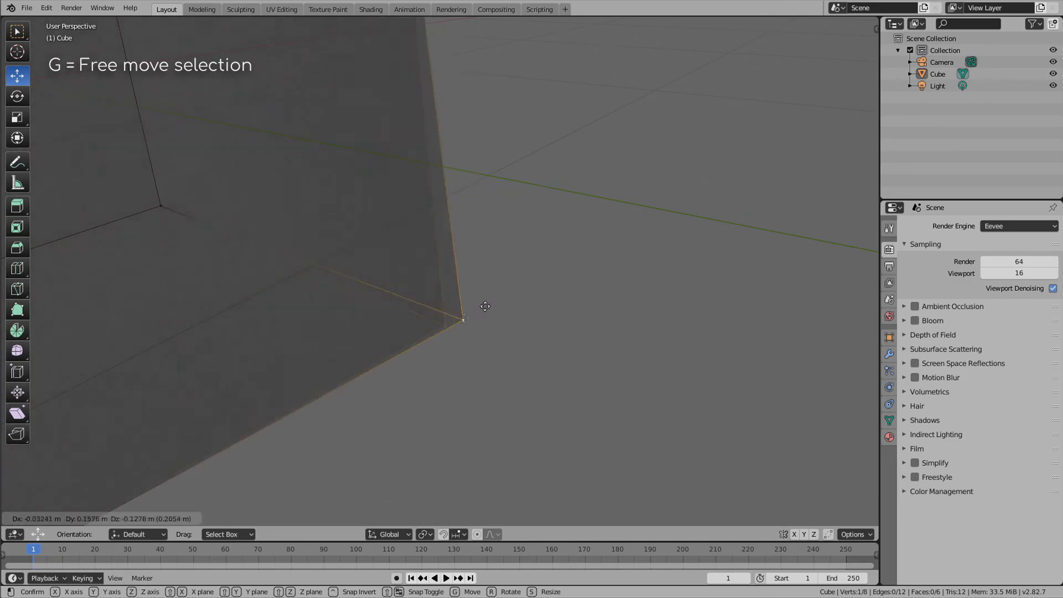
{"action": "left_click", "coordinate": [408, 234]}
{"action": "middle_click_drag", "start_coordinate": [516, 373], "coordinate": [449, 363]}
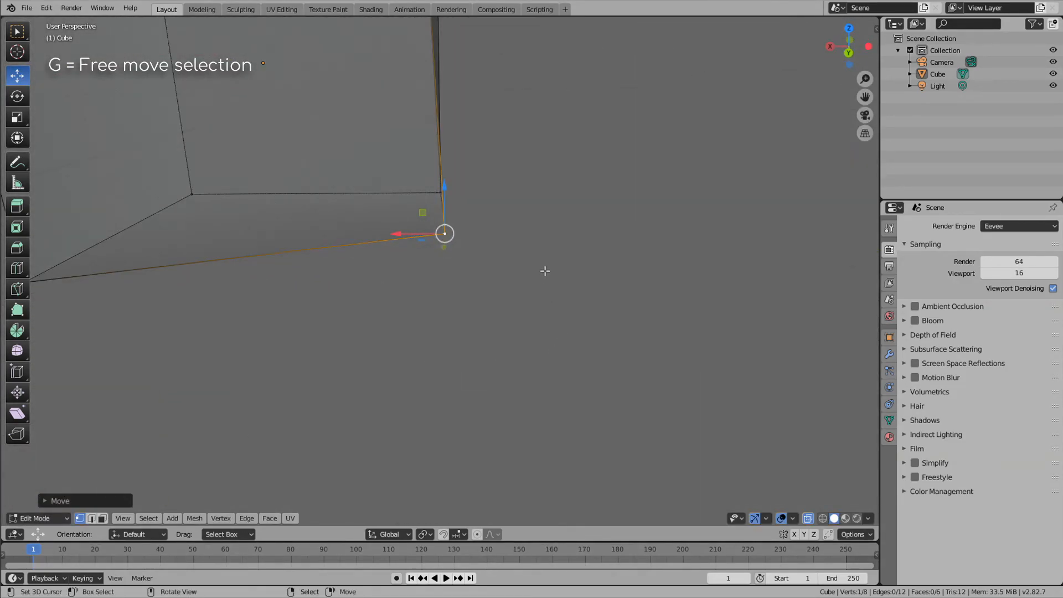
{"action": "middle_click_drag", "start_coordinate": [546, 275], "coordinate": [540, 371]}
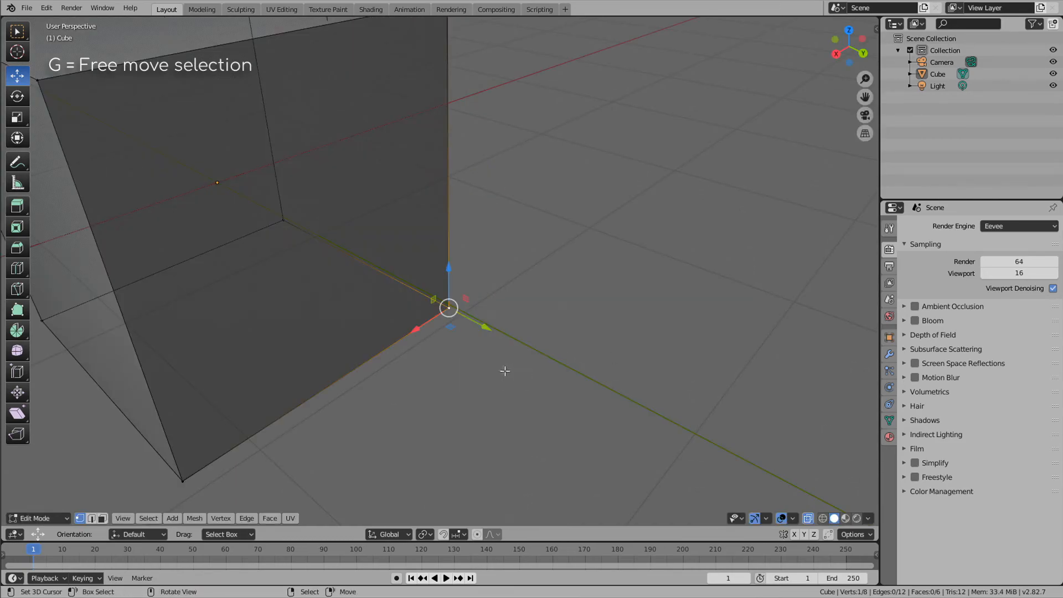
Step: Move the bottom vertex within the global XY plane, then move it freely inward towards the cube's base
{"action": "key", "text": "g"}
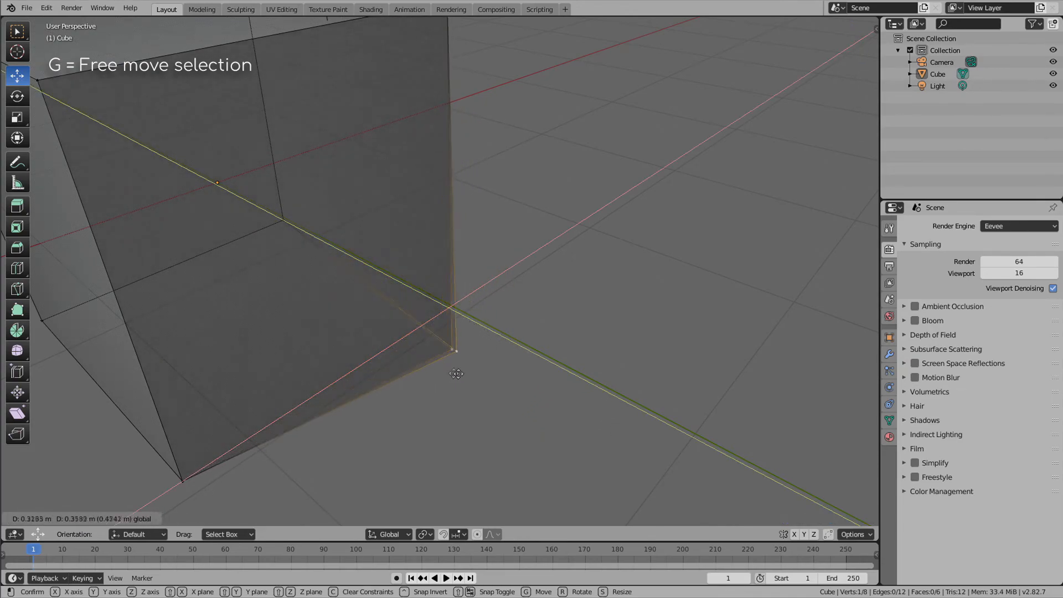
{"action": "left_click", "coordinate": [478, 346]}
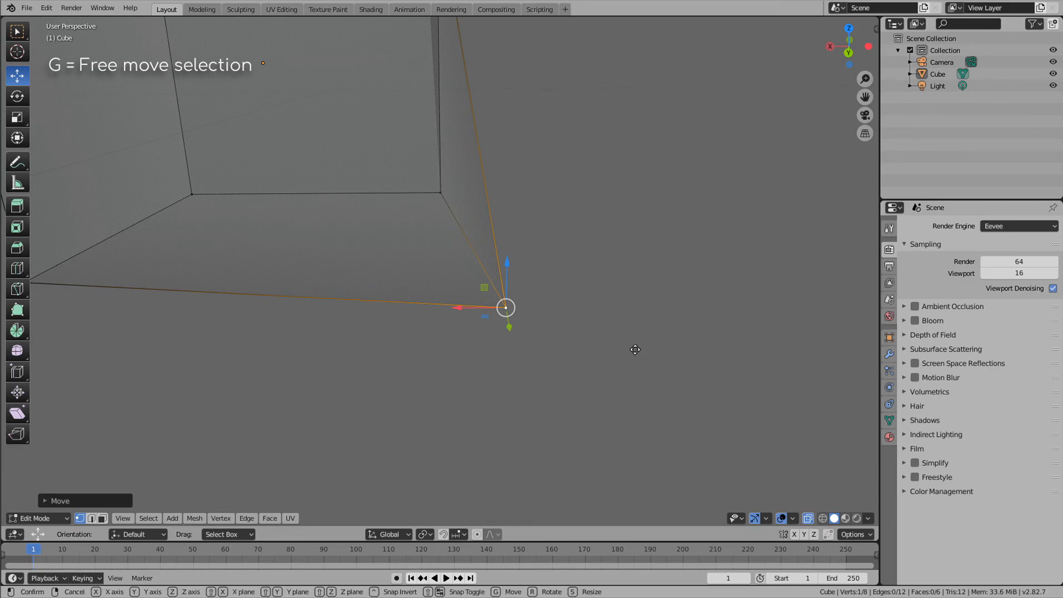
{"action": "key", "text": "g"}
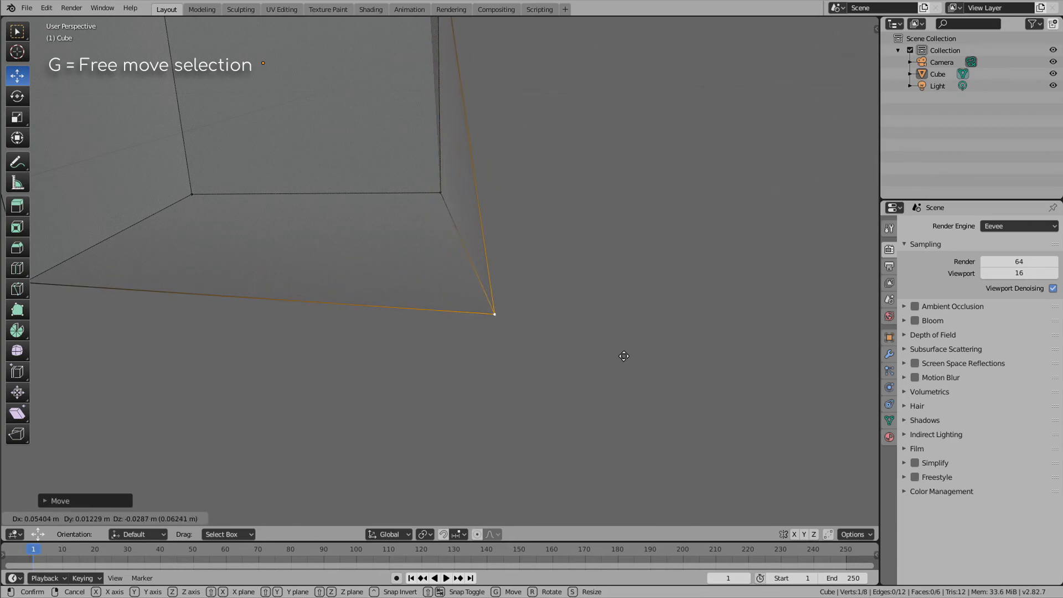
{"action": "left_click", "coordinate": [518, 294]}
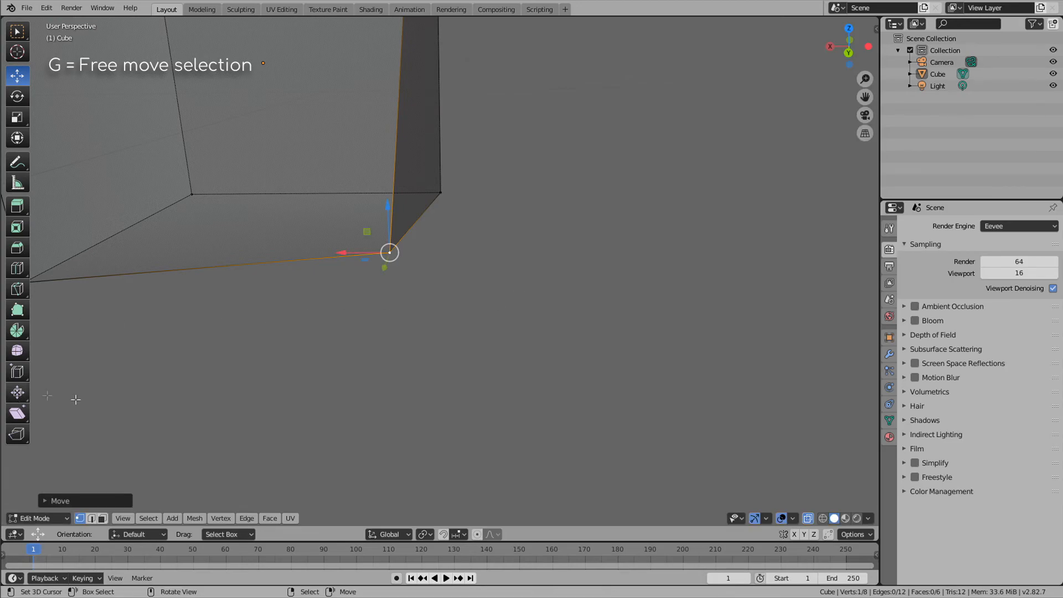
{"action": "right_click", "coordinate": [392, 252]}
{"action": "left_click", "coordinate": [390, 252]}
Step: Set the vertex's last move to 2 m along the global Y axis
{"action": "left_click", "coordinate": [46, 500]}
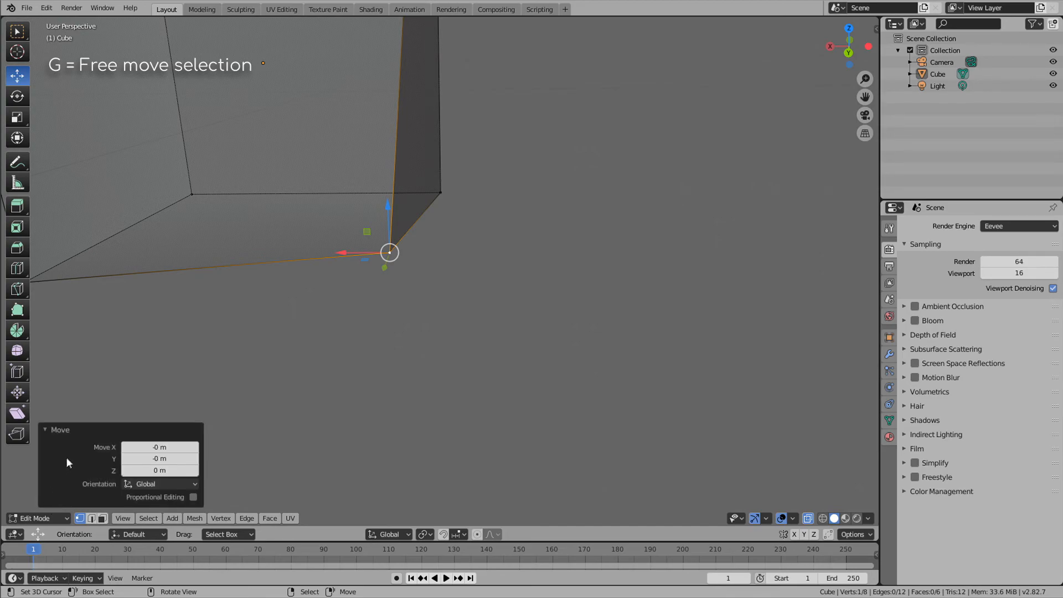
{"action": "left_click", "coordinate": [135, 459]}
{"action": "key", "text": "Return"}
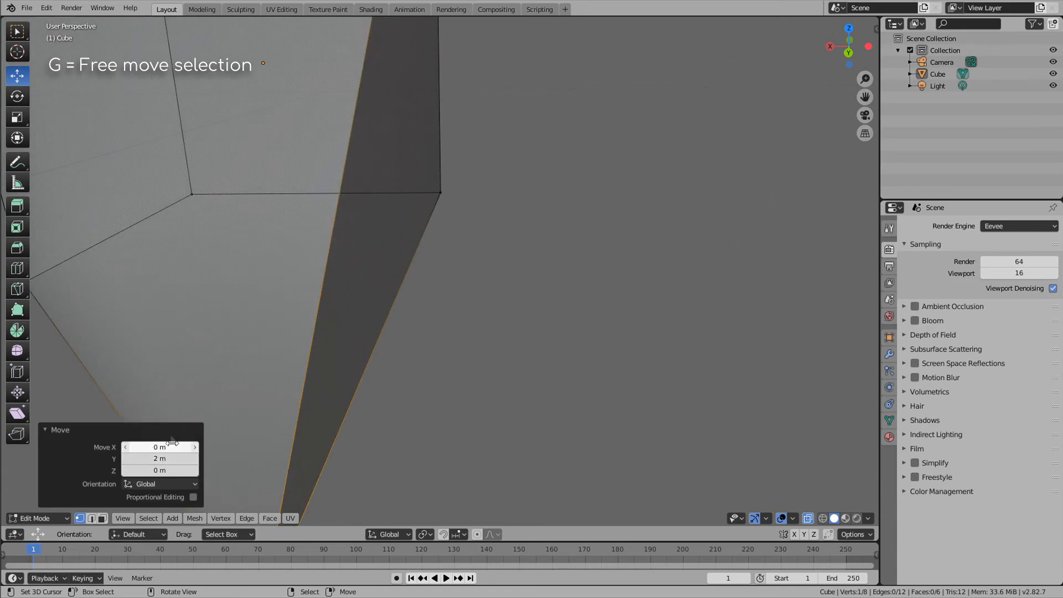
{"action": "scroll", "coordinate": [554, 299], "scroll_direction": "down", "scroll_amount": 5}
{"action": "middle_click_drag", "start_coordinate": [390, 369], "coordinate": [491, 381]}
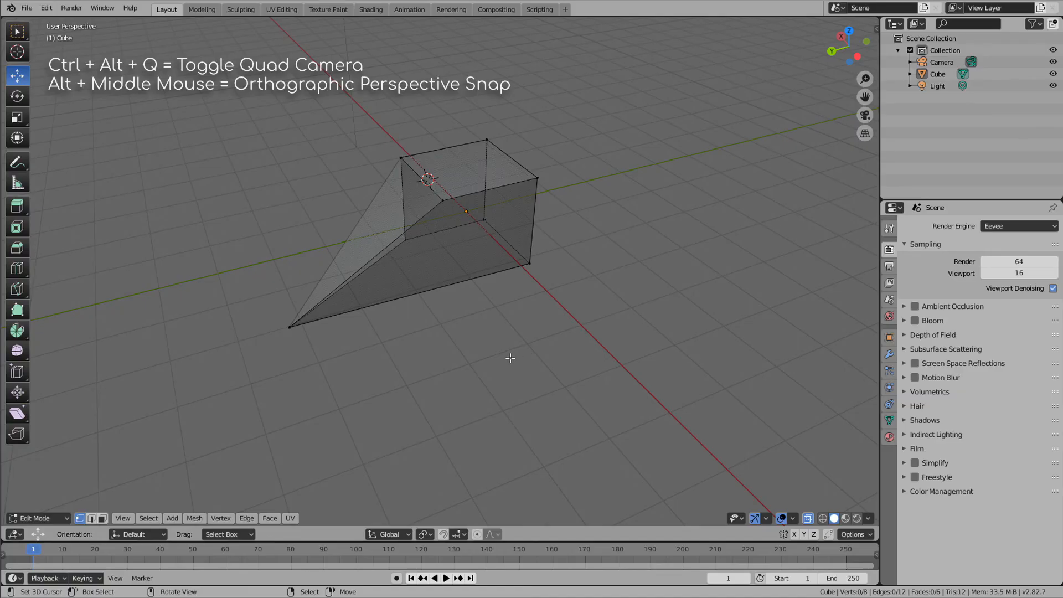
Step: Switch to the quad view and, in the front view, move the stretched vertex about -1.98 m in X and -0.28 m in Z
{"action": "key", "text": "ctrl+alt+q"}
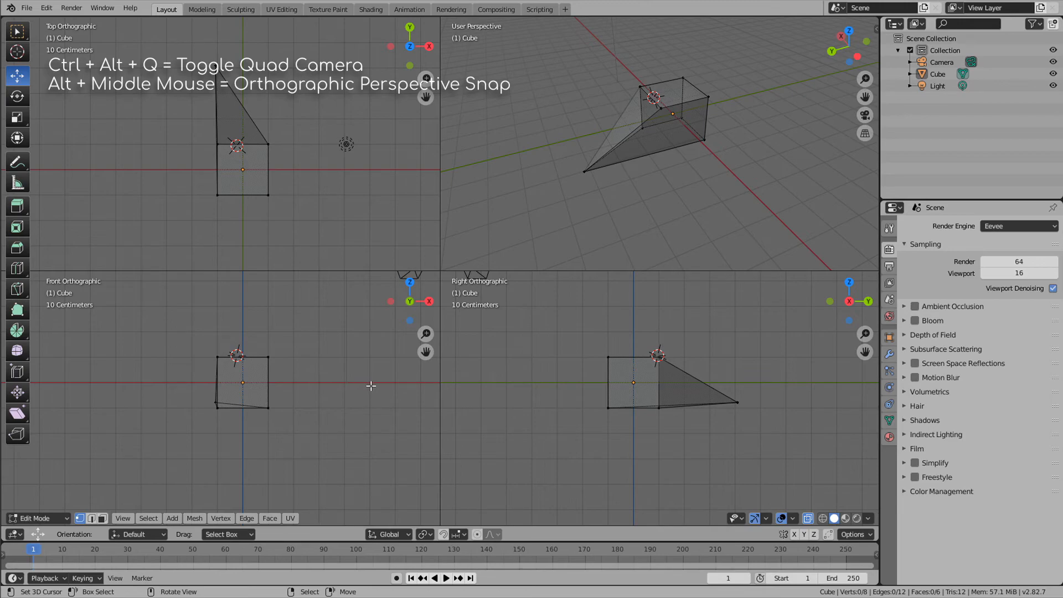
{"action": "left_click", "coordinate": [209, 400]}
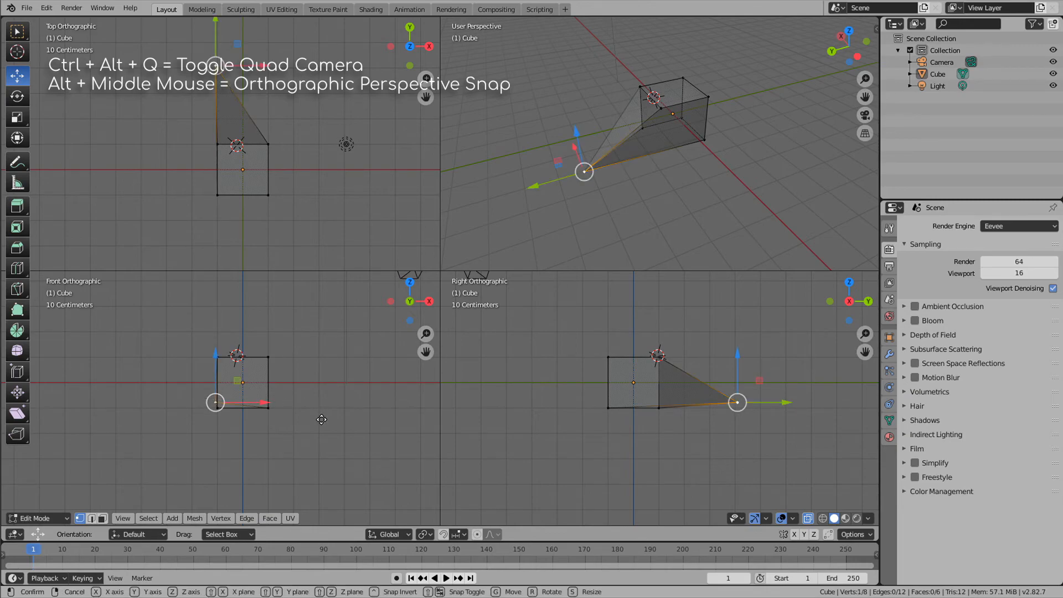
{"action": "key", "text": "g"}
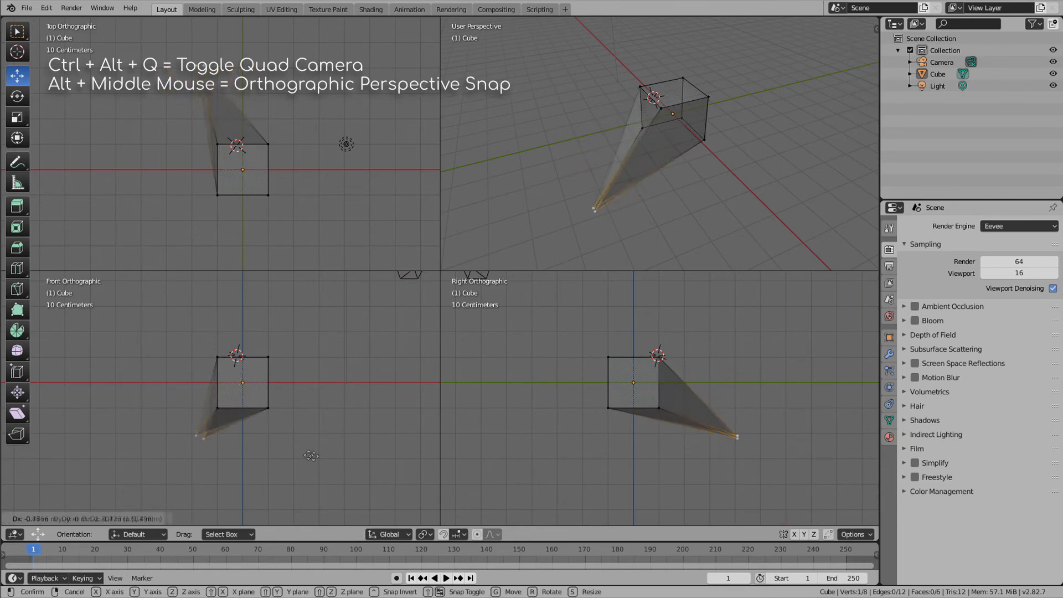
{"action": "left_click", "coordinate": [270, 426]}
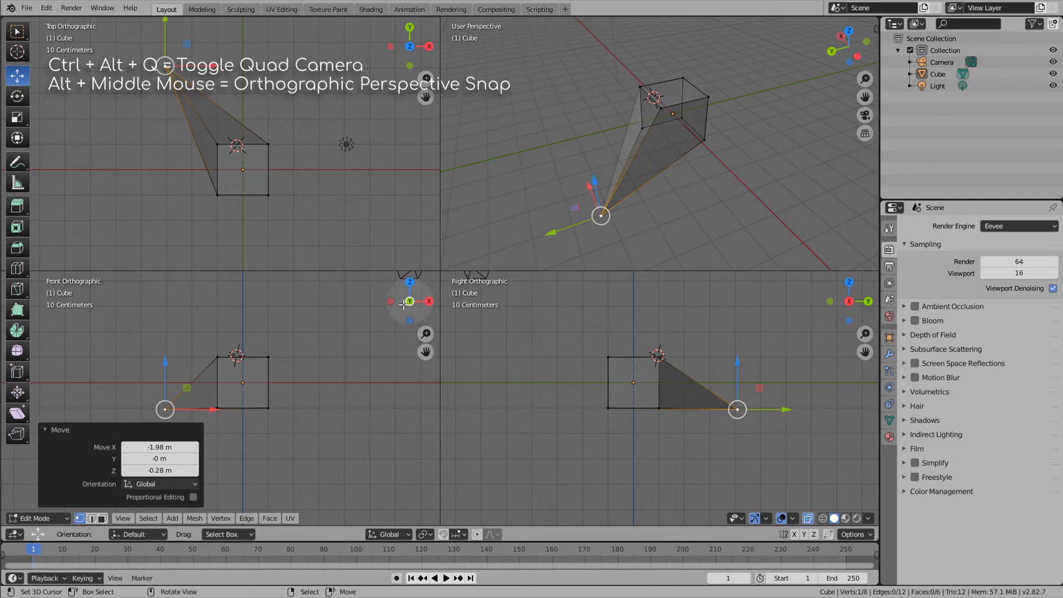
Step: Move the stretched vertex again in the front view by about 0.187 m in both X and Z
{"action": "key", "text": "g"}
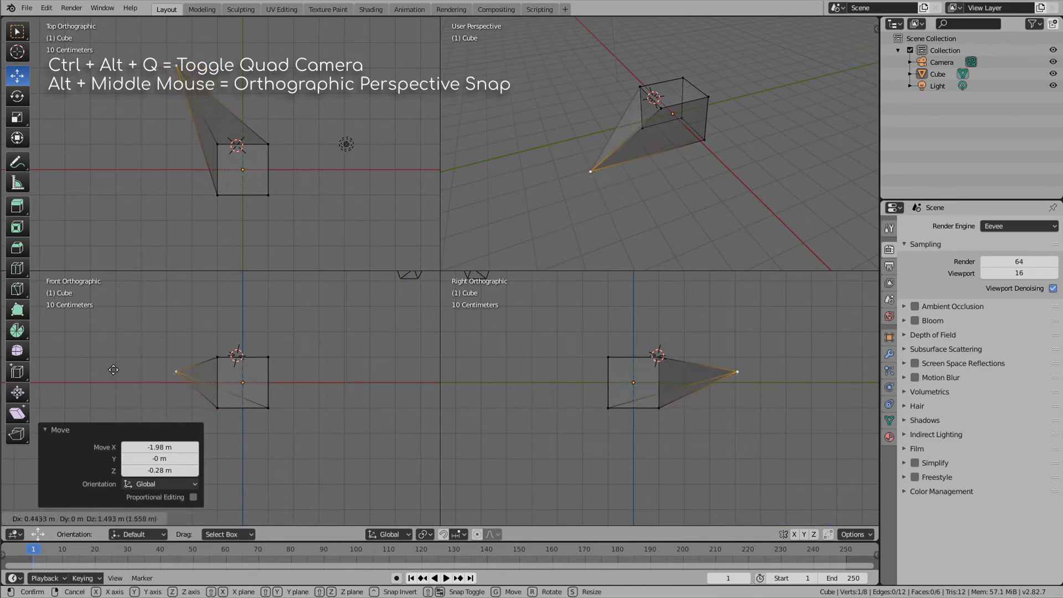
{"action": "left_click", "coordinate": [108, 401]}
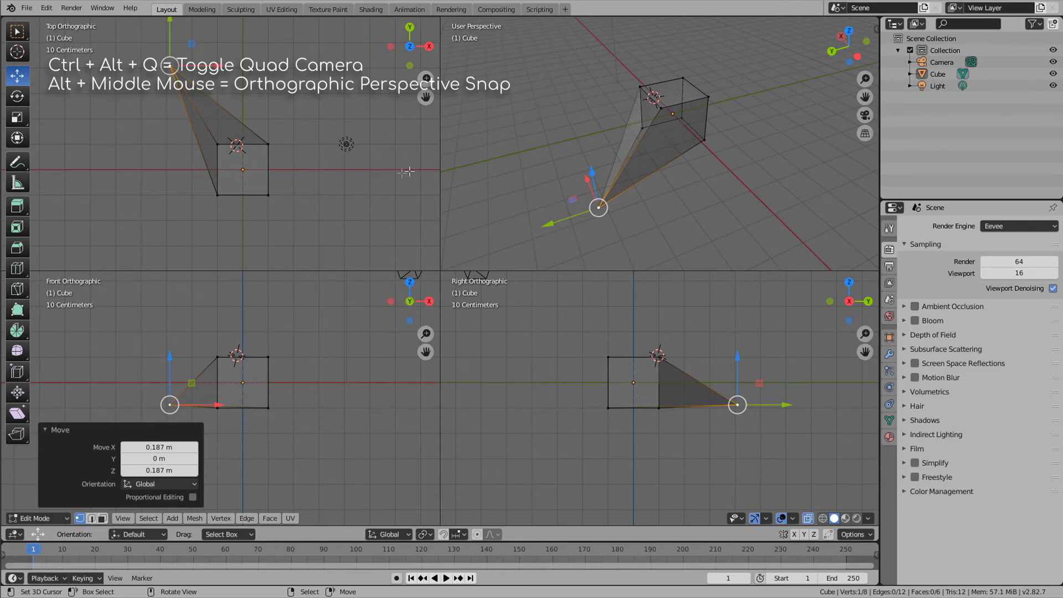
{"action": "middle_click_drag", "start_coordinate": [759, 178], "coordinate": [770, 146]}
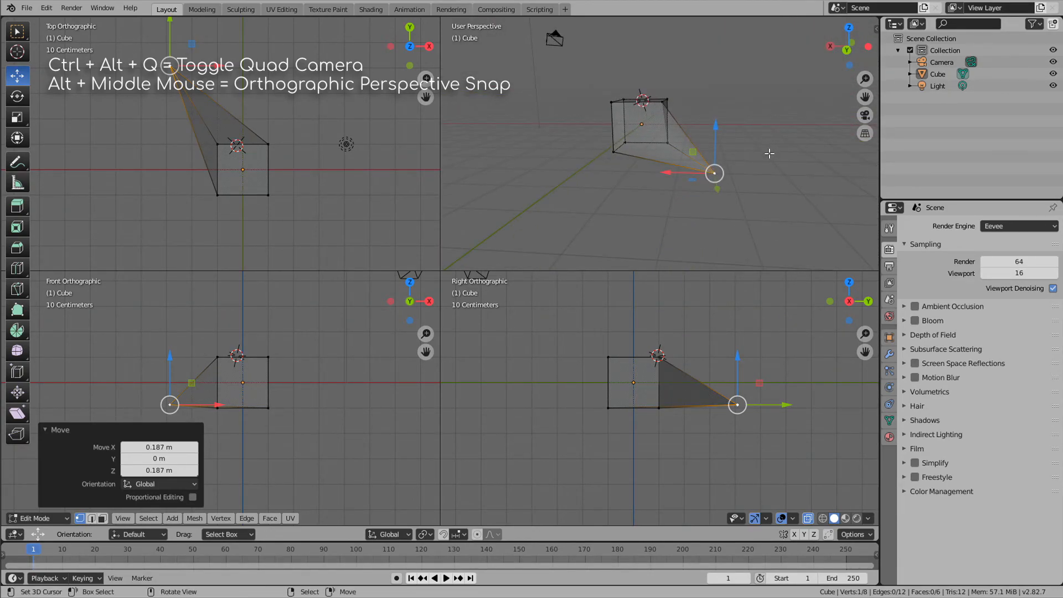
{"action": "key", "text": "ctrl+alt+q"}
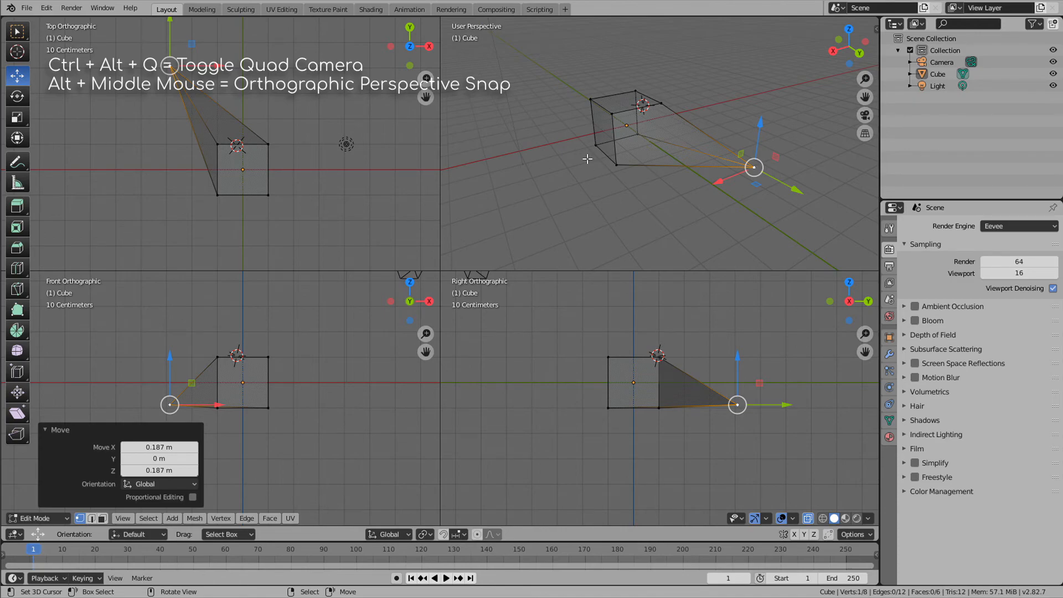
Step: In Object Mode, add the M4 Sherman tank image to the front view and move it 1.18 m in X and 2.89 m in Z
{"action": "left_click", "coordinate": [33, 517]}
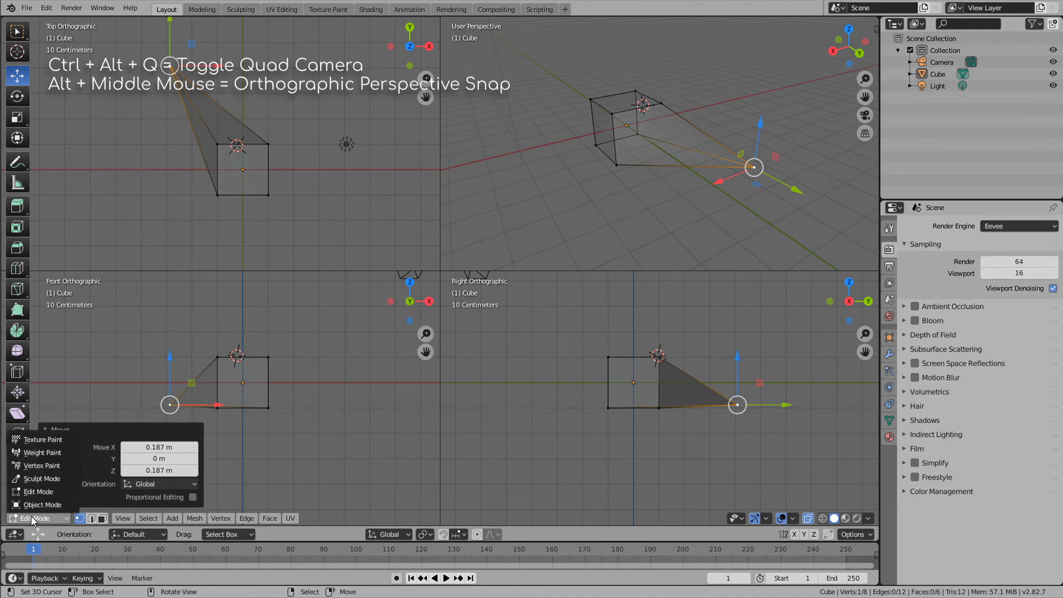
{"action": "left_click", "coordinate": [34, 507]}
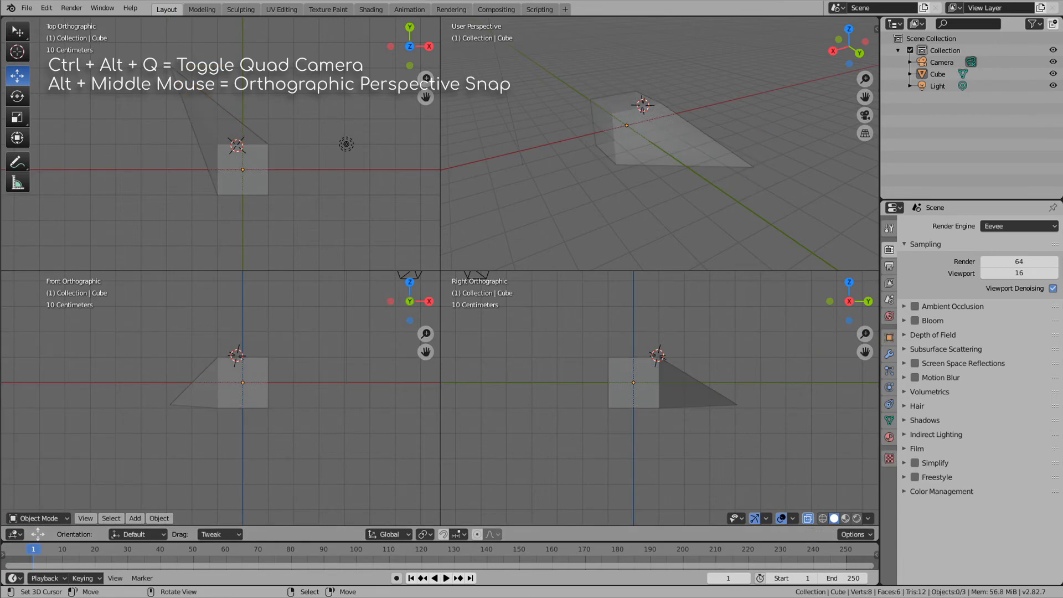
{"action": "scroll", "coordinate": [238, 402], "scroll_direction": "down", "scroll_amount": 3}
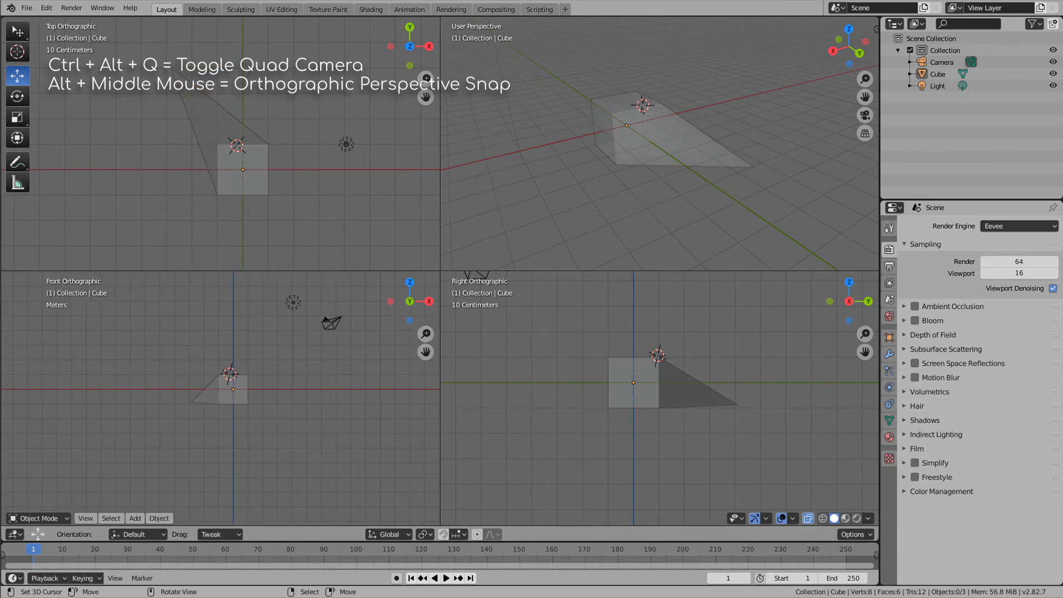
{"action": "left_click_drag", "start_coordinate": [0, 428], "coordinate": [240, 403]}
{"action": "scroll", "coordinate": [214, 430], "scroll_direction": "up", "scroll_amount": 1}
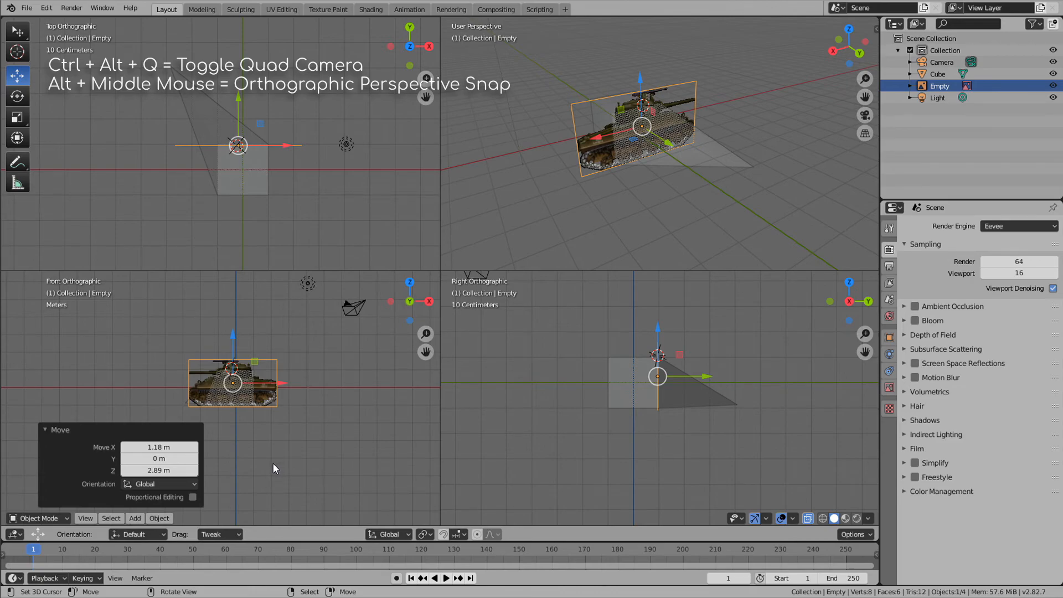
Step: In the tank image's properties, enable Use Alpha with opacity 1.000, try the Front depth and set the depth to Back
{"action": "left_click", "coordinate": [889, 389]}
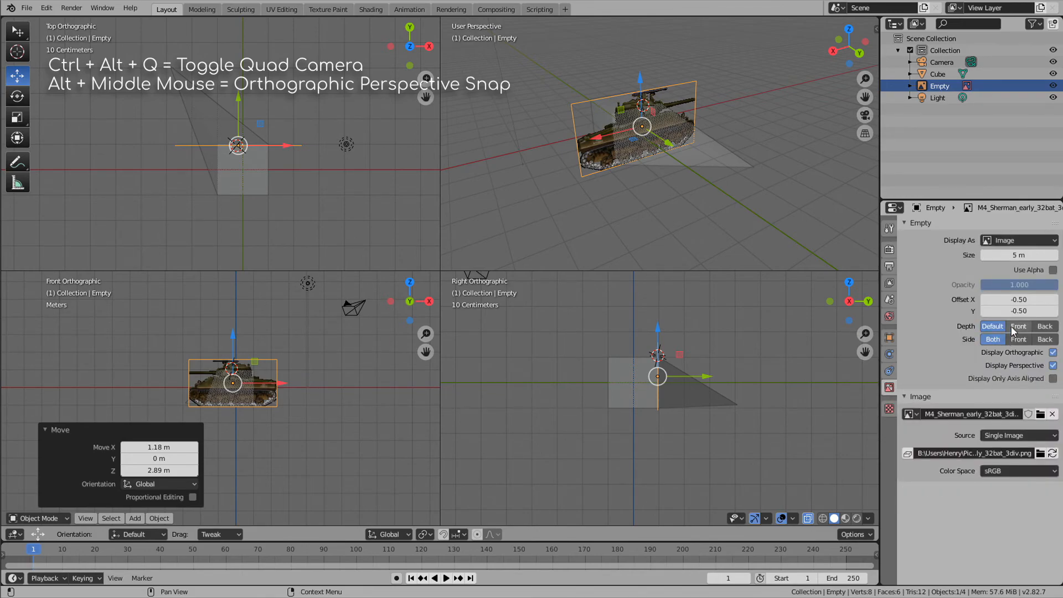
{"action": "left_click", "coordinate": [1053, 270]}
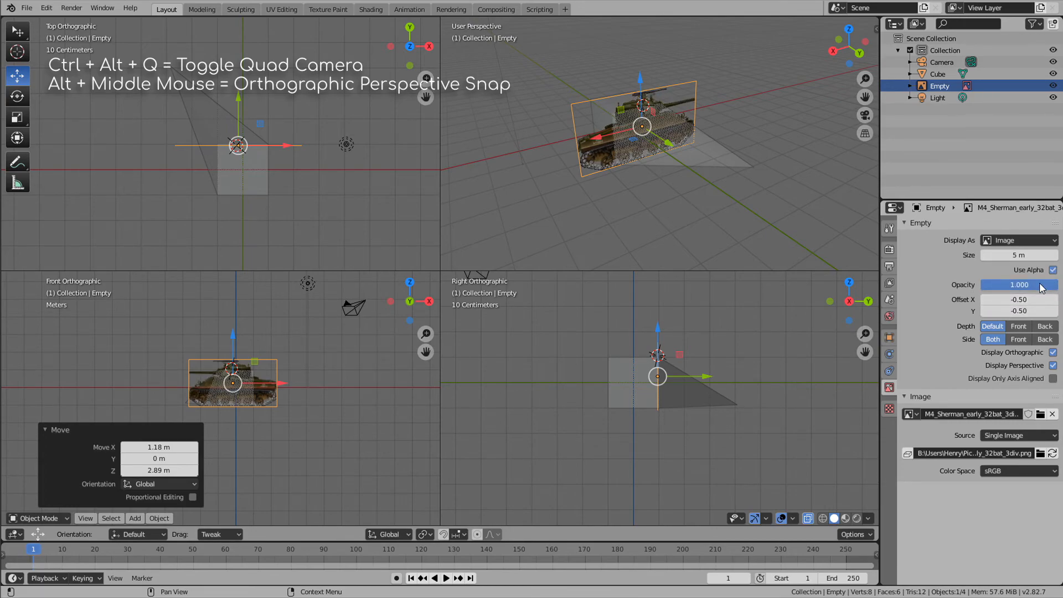
{"action": "mouse_move", "coordinate": [1045, 285]}
{"action": "left_mouse_down"}
{"action": "mouse_move", "coordinate": [979, 285]}
{"action": "mouse_move", "coordinate": [1046, 285]}
{"action": "left_mouse_up"}
{"action": "left_click", "coordinate": [1022, 328]}
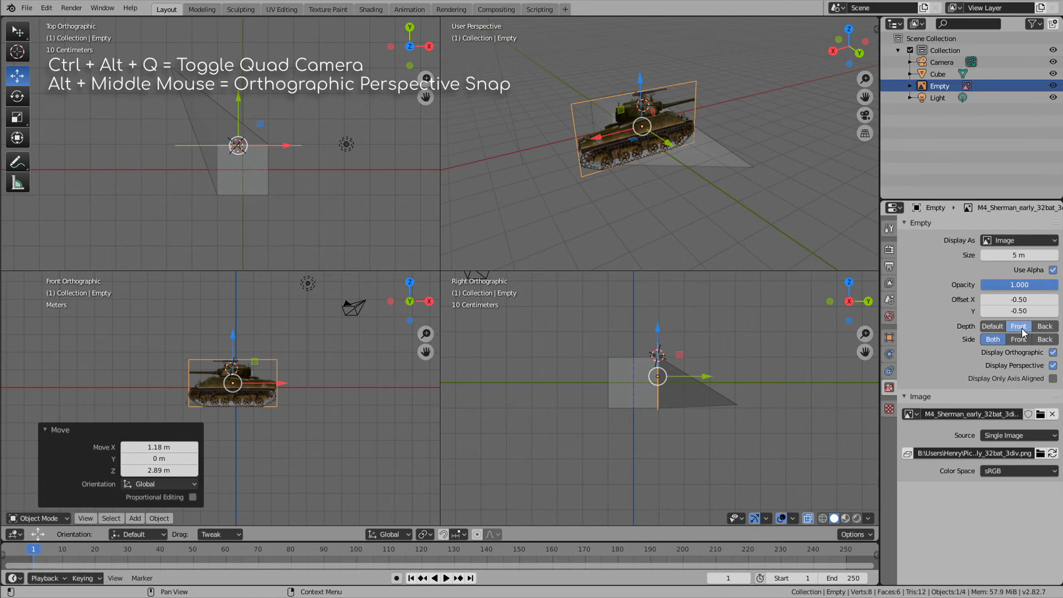
{"action": "left_click", "coordinate": [1046, 327]}
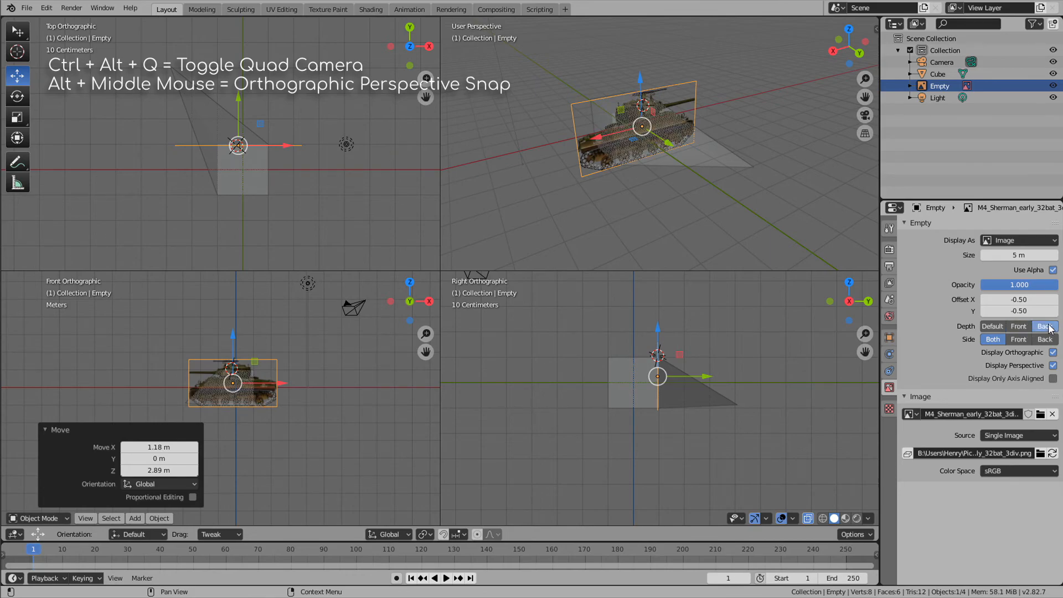
Step: Compare the tank image's Front, Back and Both side options from front and behind, finishing with Back
{"action": "left_click", "coordinate": [1021, 340]}
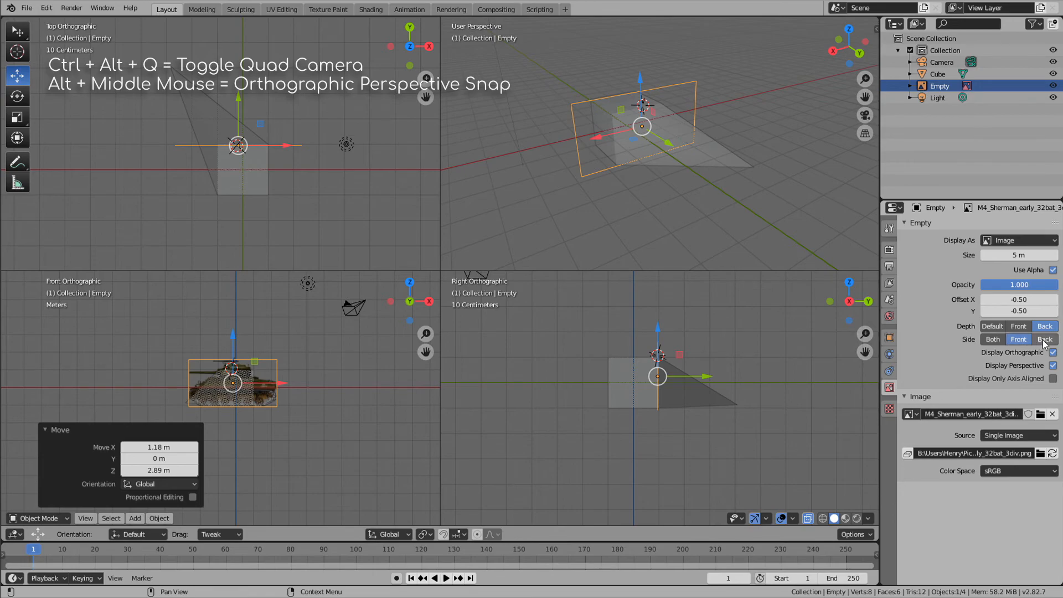
{"action": "left_click", "coordinate": [1045, 340]}
{"action": "left_click", "coordinate": [1025, 342]}
{"action": "left_click", "coordinate": [993, 339]}
{"action": "middle_click_drag", "start_coordinate": [685, 214], "coordinate": [444, 204]}
{"action": "left_click", "coordinate": [1019, 339]}
{"action": "left_click", "coordinate": [1043, 339]}
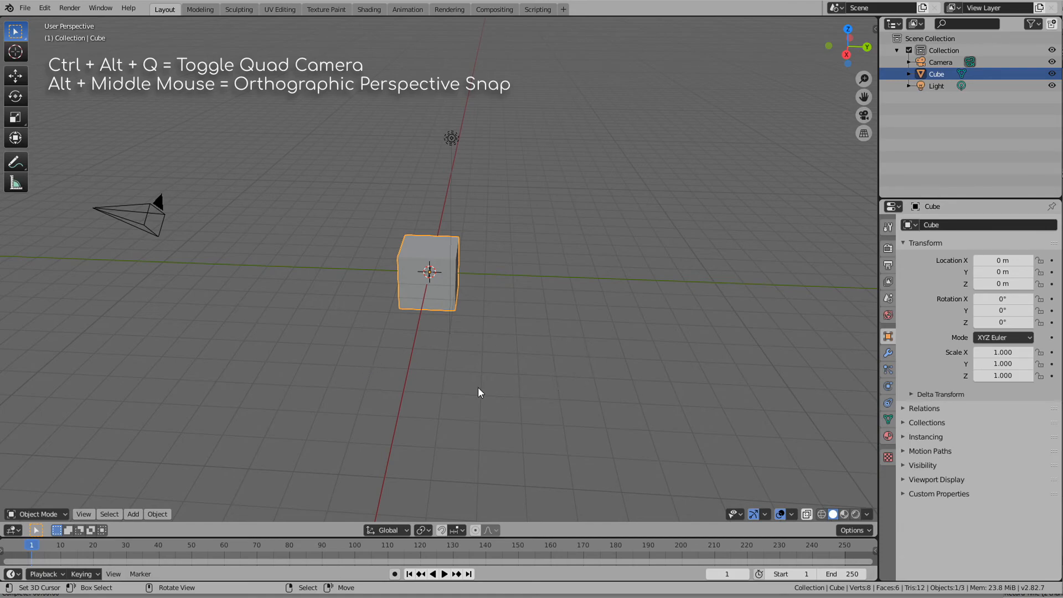
Step: Snap the view of the cube to the right side, make it orthographic, and snap to neighbouring axis views
{"action": "middle_click_drag", "start_coordinate": [444, 369], "coordinate": [462, 334], "text": "alt"}
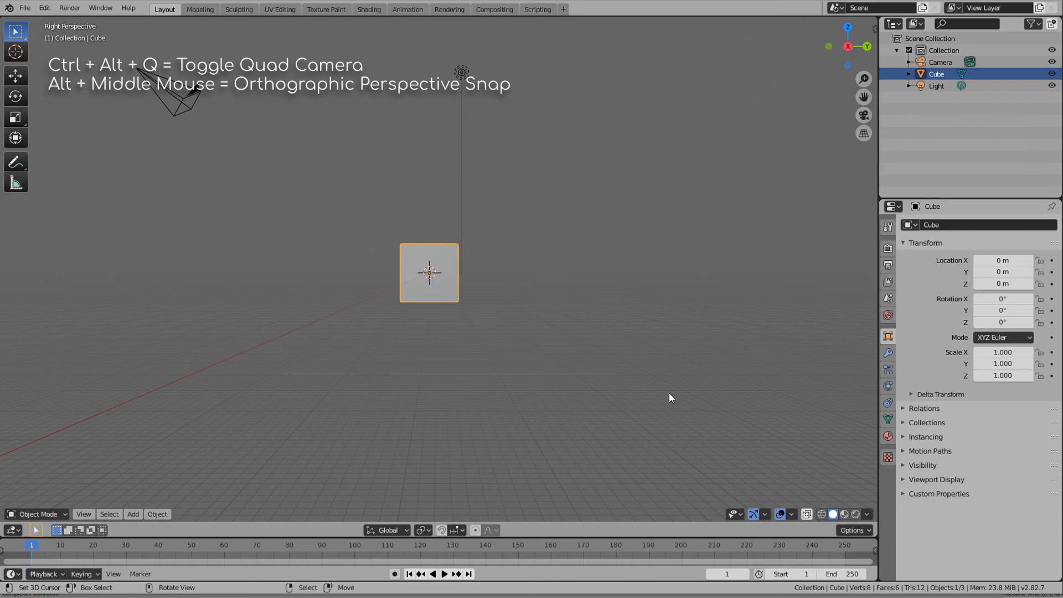
{"action": "key", "text": "KP_5"}
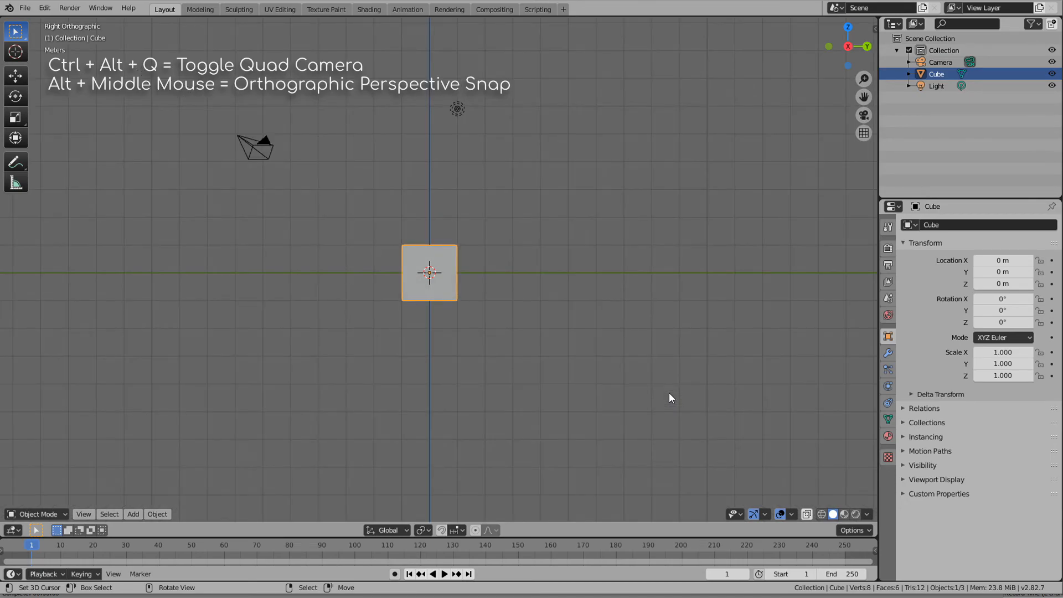
{"action": "middle_click_drag", "start_coordinate": [669, 393], "coordinate": [656, 357], "text": "alt"}
{"action": "middle_click_drag", "start_coordinate": [107, 352], "coordinate": [373, 319], "text": "alt"}
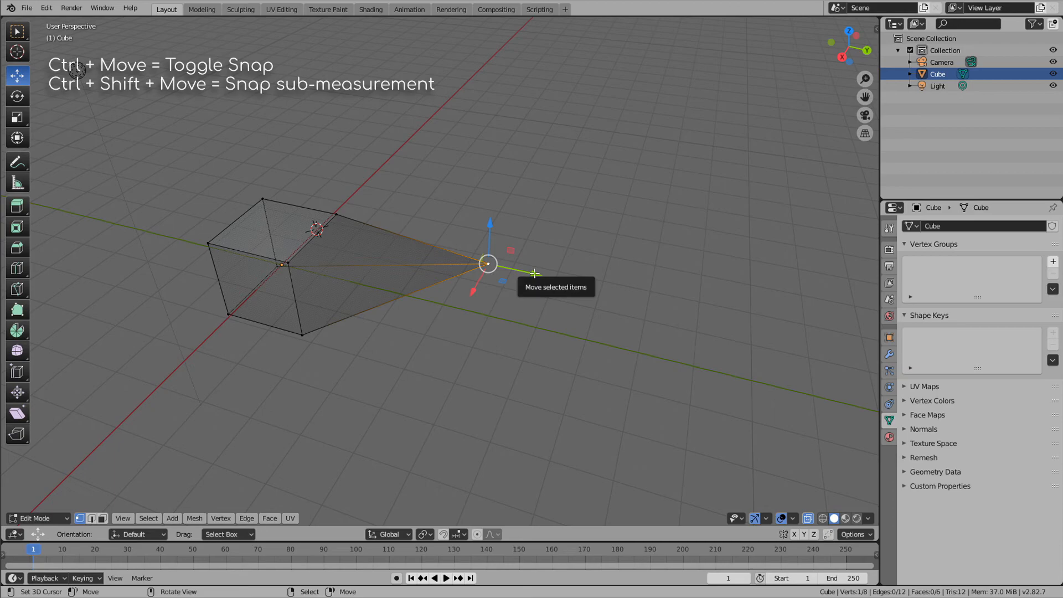
Step: Move the stretched vertex 1 m along global Y with increment snapping, then -0.392 m along Y with the snap toggle on, and turn it off
{"action": "left_click_drag", "start_coordinate": [534, 273], "coordinate": [558, 290]}
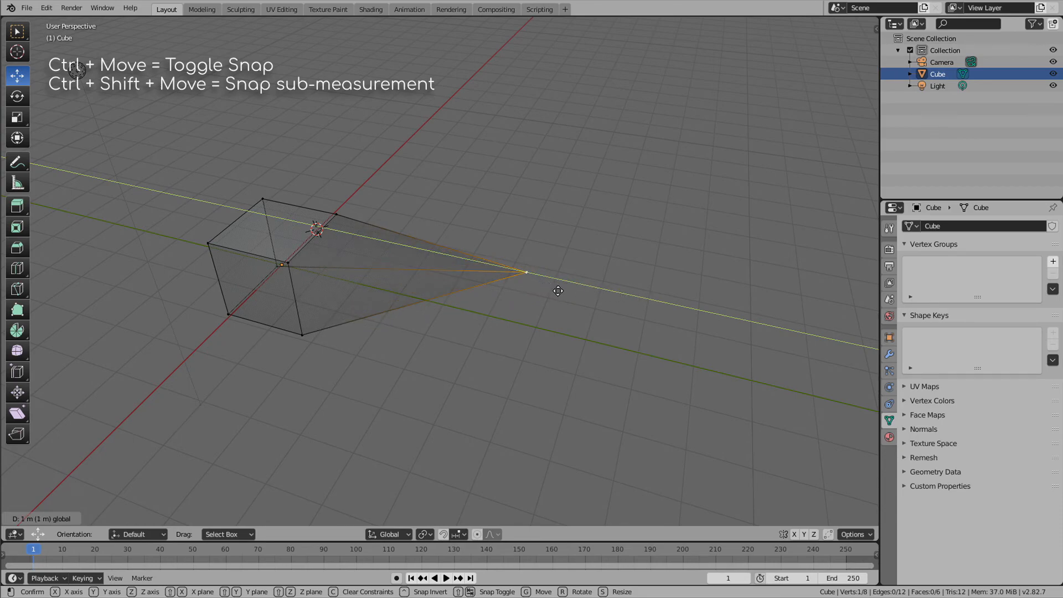
{"action": "left_click_drag", "start_coordinate": [558, 290], "coordinate": [666, 266]}
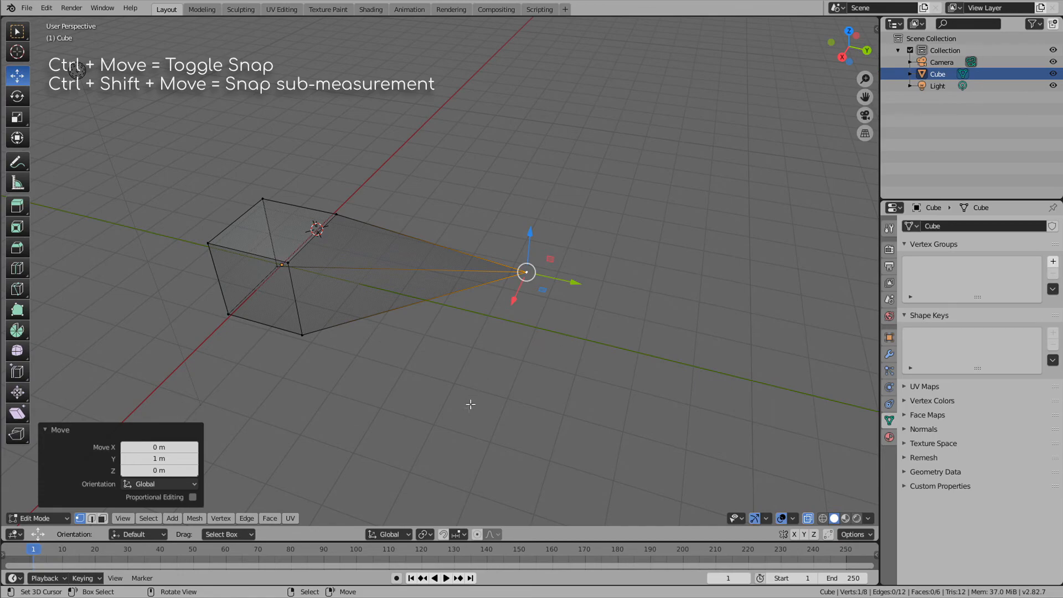
{"action": "left_click", "coordinate": [444, 535]}
{"action": "left_click_drag", "start_coordinate": [580, 292], "coordinate": [484, 345]}
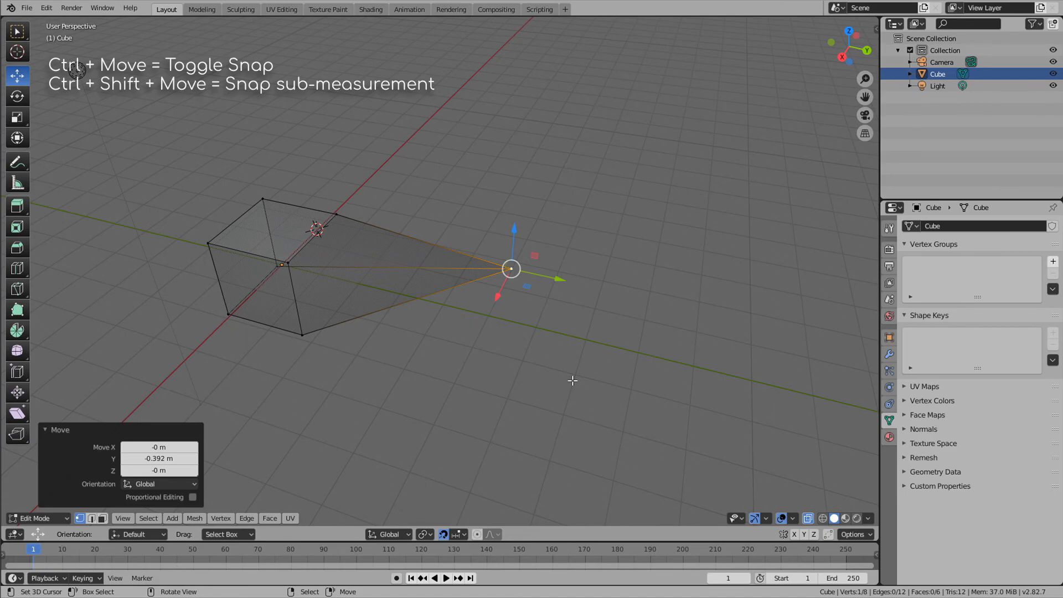
{"action": "left_click", "coordinate": [442, 533]}
Step: Set snapping to Vertex and snap the stretched vertex to the cube's missing corner, moving -3.7 m in Y, -0.126 m in Z and 1.871 m in X
{"action": "left_click", "coordinate": [458, 534]}
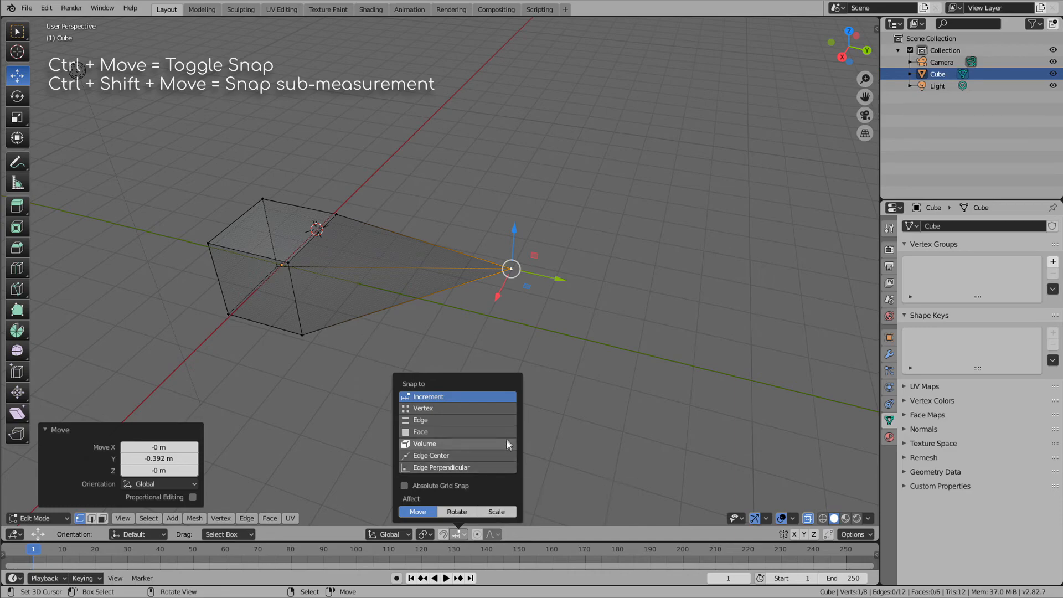
{"action": "left_click", "coordinate": [508, 408]}
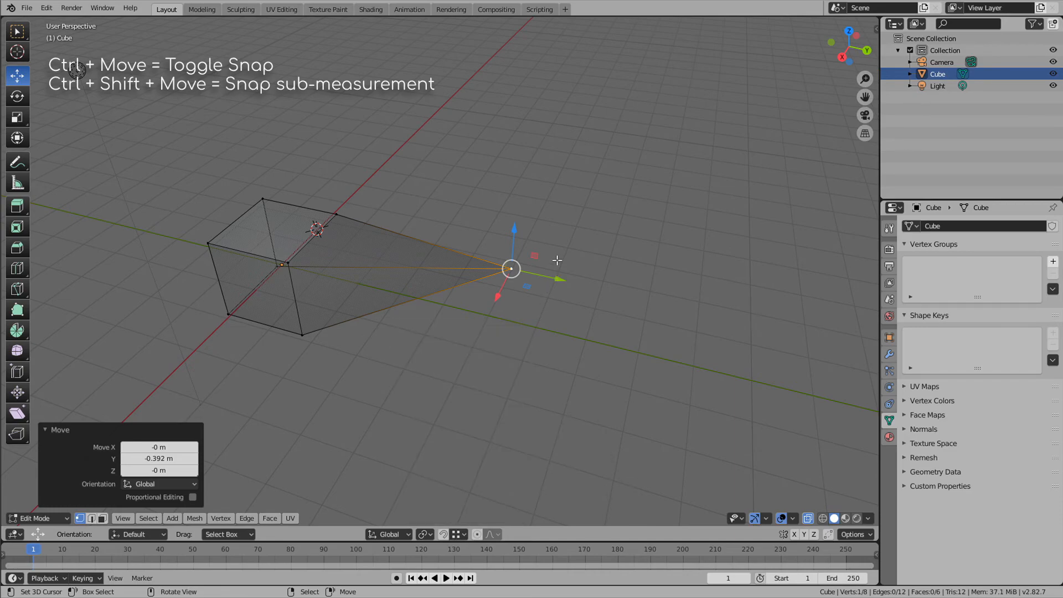
{"action": "scroll", "coordinate": [640, 298], "scroll_direction": "up", "scroll_amount": 2}
{"action": "left_click_drag", "start_coordinate": [666, 285], "coordinate": [328, 370]}
{"action": "middle_click_drag", "start_coordinate": [513, 351], "coordinate": [469, 324]}
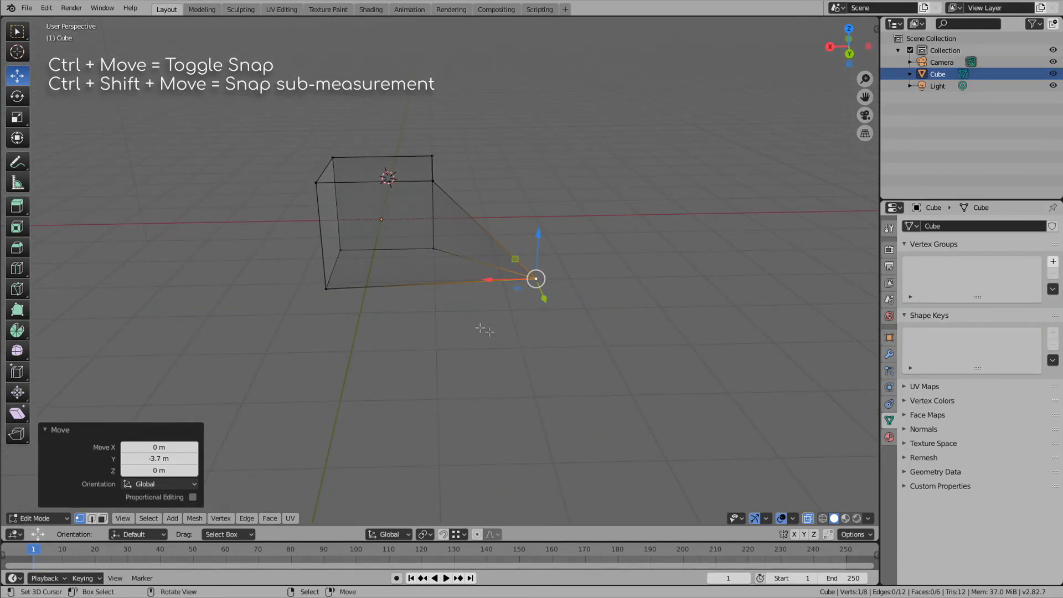
{"action": "left_click_drag", "start_coordinate": [540, 237], "coordinate": [330, 291]}
{"action": "middle_click_drag", "start_coordinate": [580, 329], "coordinate": [545, 383]}
{"action": "left_click_drag", "start_coordinate": [516, 282], "coordinate": [505, 268]}
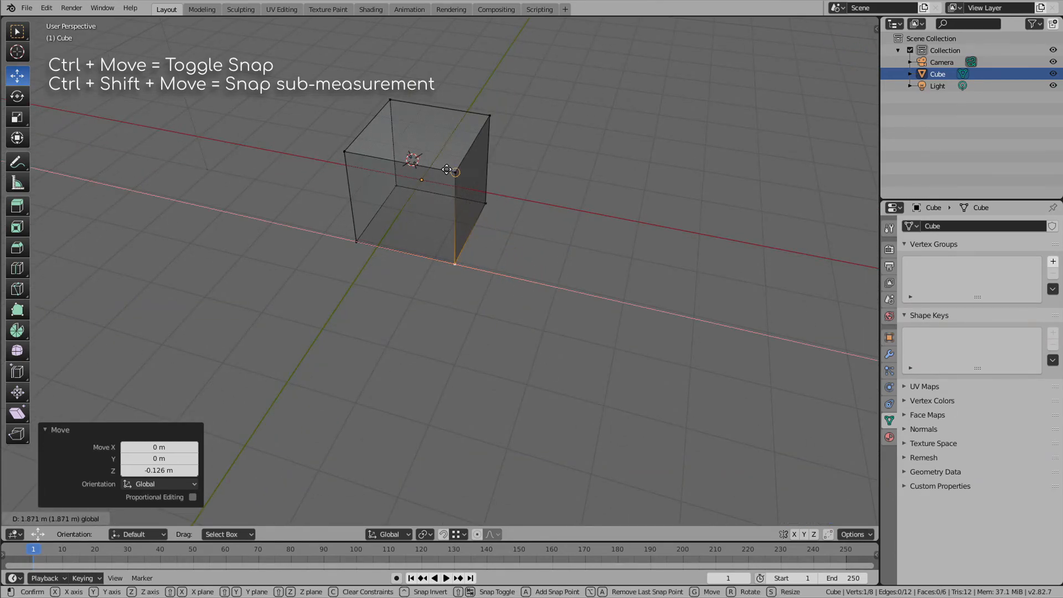
{"action": "middle_click_drag", "start_coordinate": [582, 368], "coordinate": [552, 335]}
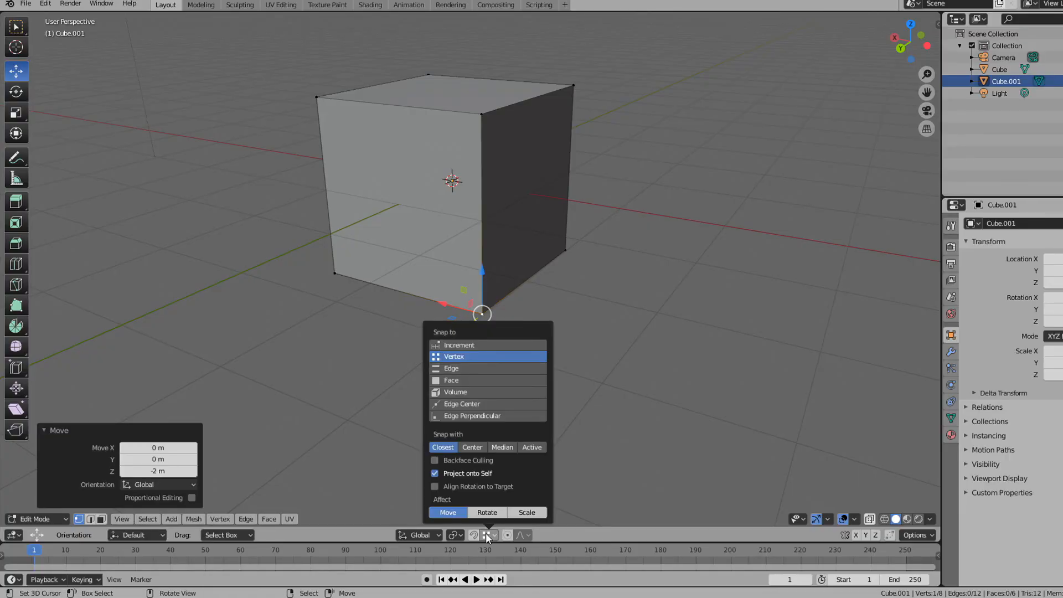
Step: Set snapping to Edge and move the bottom corner vertex of the second cube -0.793 m along global Y
{"action": "left_click", "coordinate": [459, 369]}
{"action": "middle_click_drag", "start_coordinate": [459, 371], "coordinate": [456, 397]}
{"action": "left_click_drag", "start_coordinate": [426, 362], "coordinate": [488, 284]}
{"action": "middle_click_drag", "start_coordinate": [488, 284], "coordinate": [541, 313]}
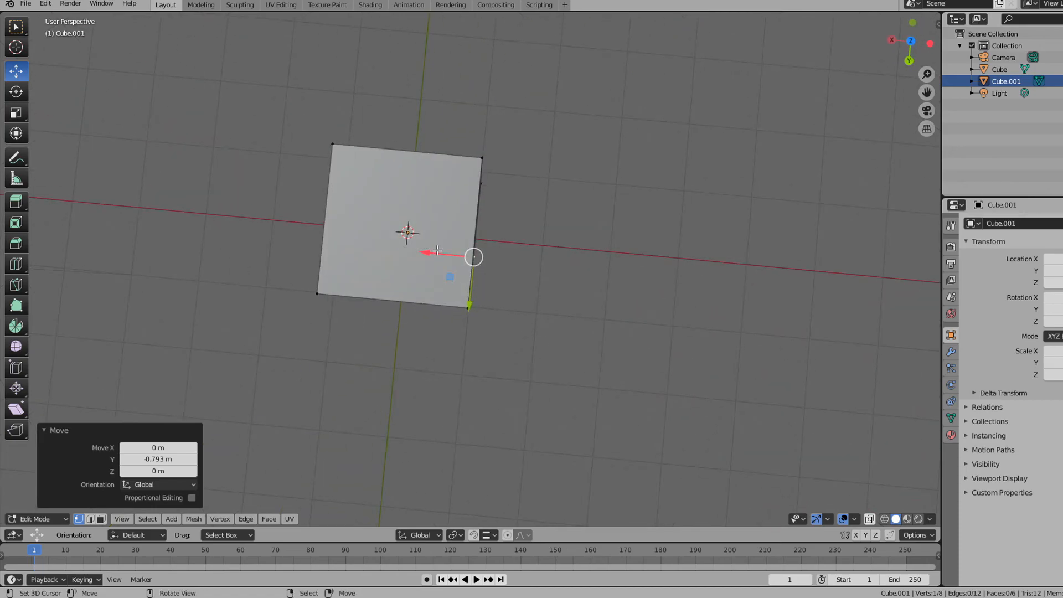
Step: Snap the bottom vertex 2 m along global X to the opposite edge, then snap it back by -2 m in X
{"action": "middle_click_drag", "start_coordinate": [436, 251], "coordinate": [484, 220]}
{"action": "left_click_drag", "start_coordinate": [424, 325], "coordinate": [317, 311], "text": "ctrl"}
{"action": "middle_click_drag", "start_coordinate": [429, 374], "coordinate": [343, 272]}
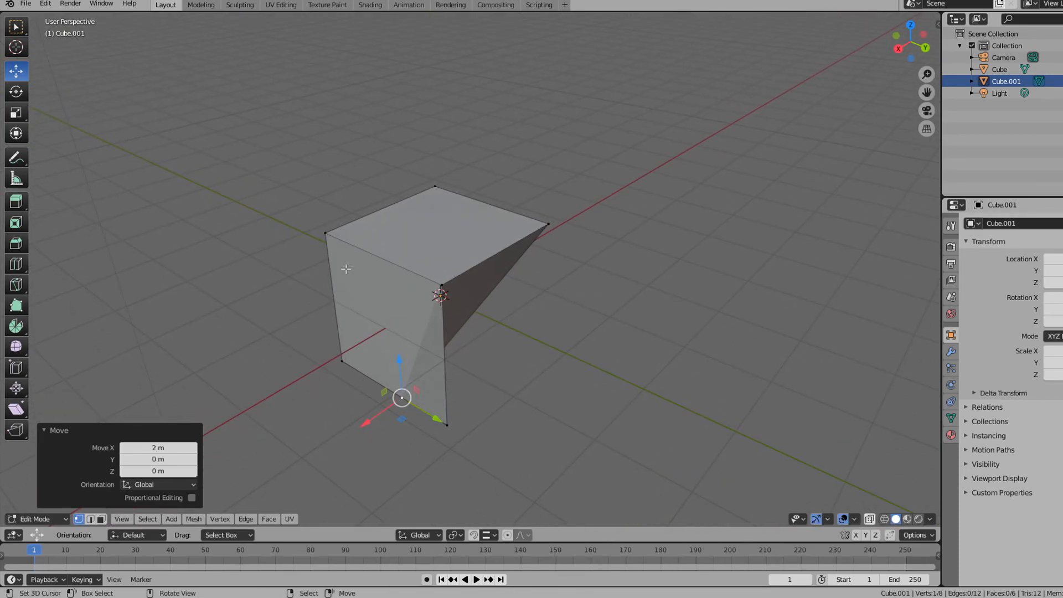
{"action": "left_click_drag", "start_coordinate": [364, 414], "coordinate": [496, 212], "text": "ctrl"}
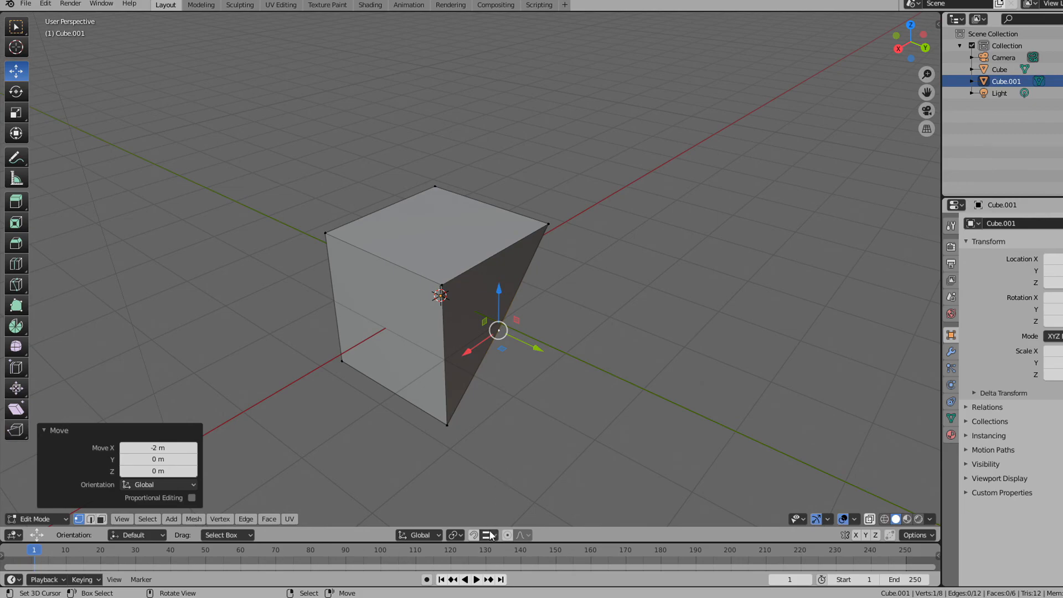
Step: Set snapping to Face and snap the bottom vertex onto the cube's top face, moving 0.549 m in X, 0.444 m in Y and 2 m in Z
{"action": "left_click", "coordinate": [490, 535]}
{"action": "left_click", "coordinate": [490, 380]}
{"action": "middle_click_drag", "start_coordinate": [546, 356], "coordinate": [600, 310]}
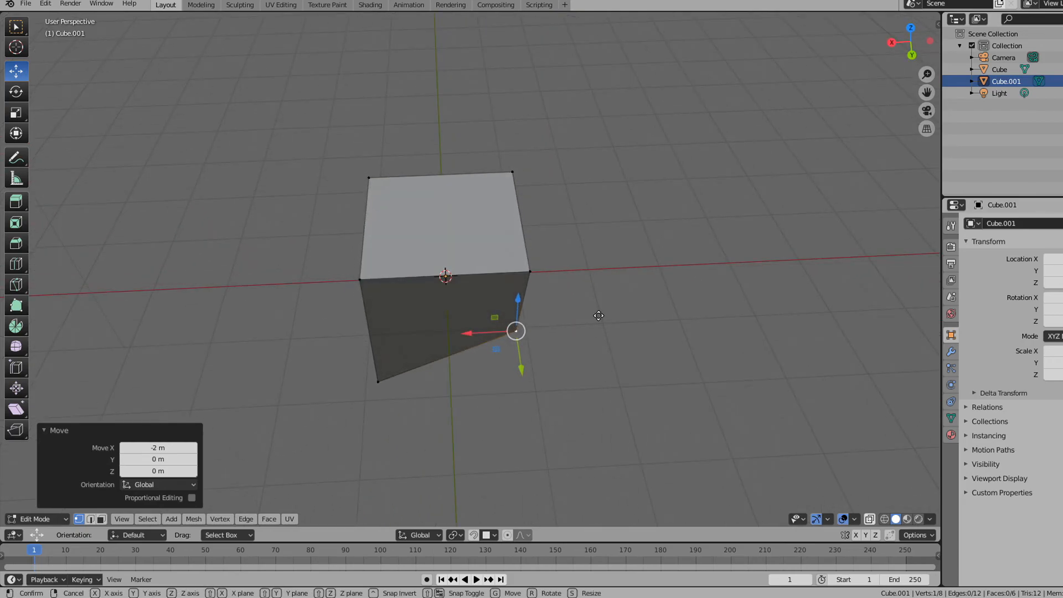
{"action": "key", "text": "g"}
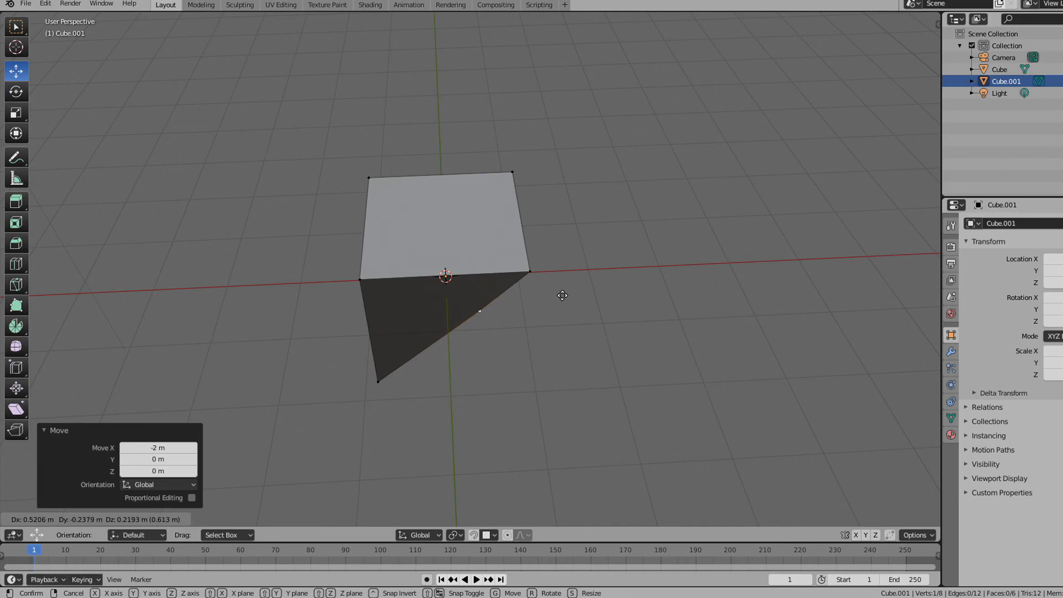
{"action": "key", "text": "ctrl"}
{"action": "left_click", "coordinate": [488, 252]}
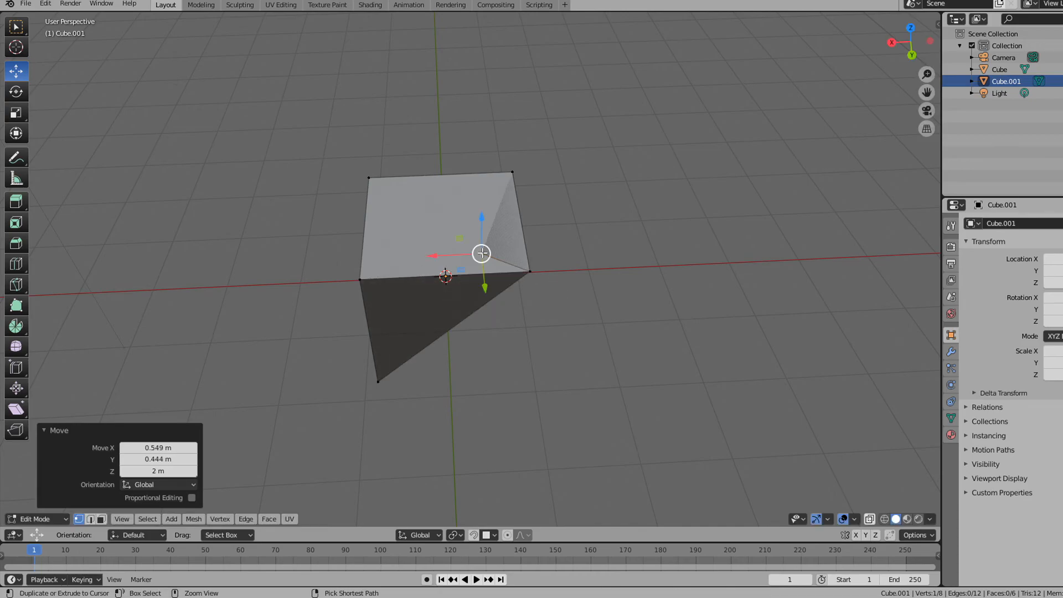
{"action": "middle_click_drag", "start_coordinate": [606, 266], "coordinate": [485, 317]}
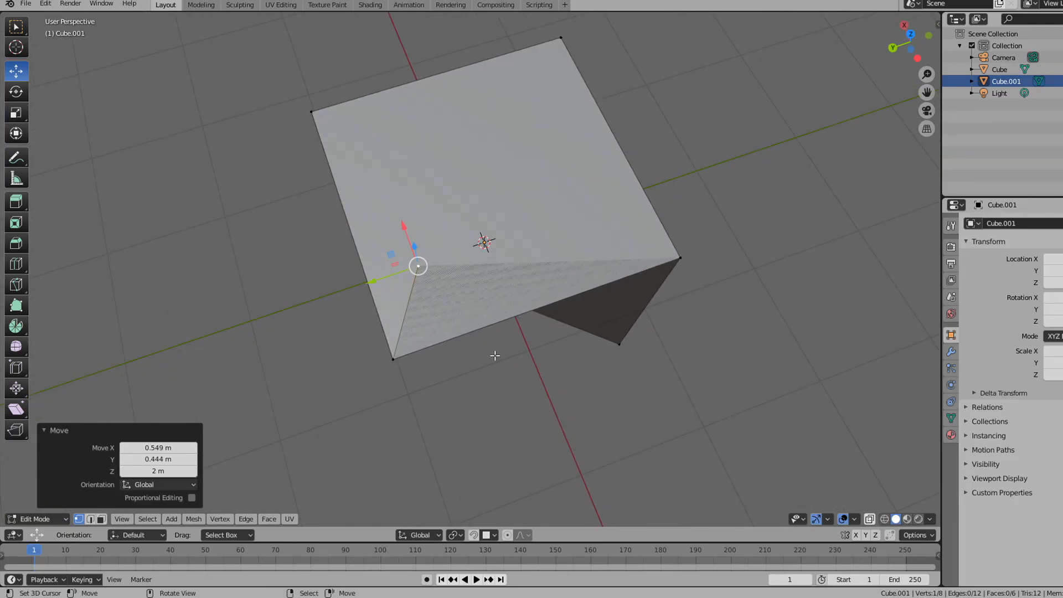
{"action": "scroll", "coordinate": [490, 373], "scroll_direction": "down", "scroll_amount": 2}
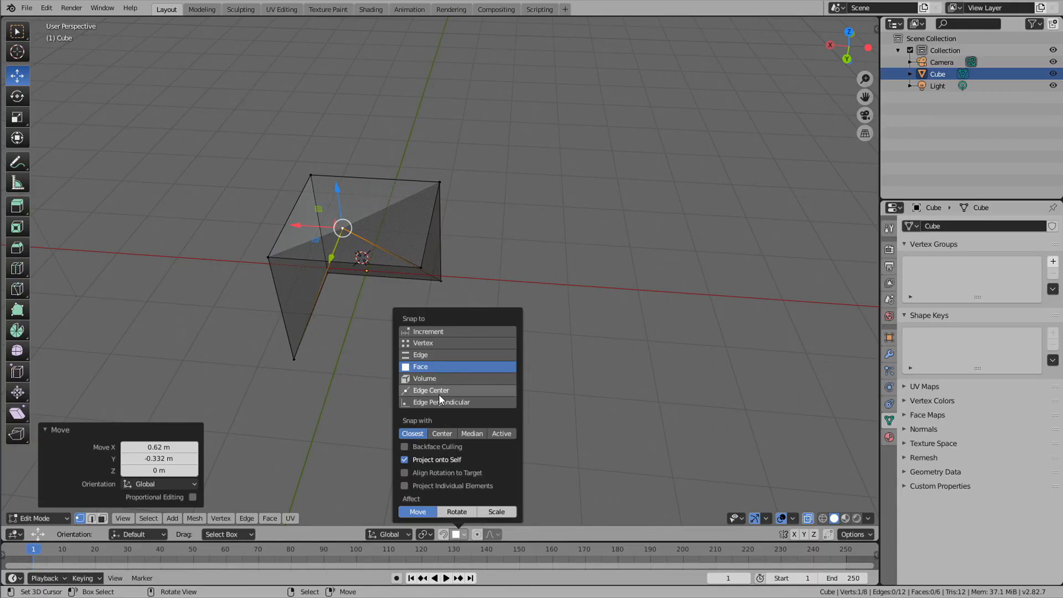
Step: Set snapping to Edge Center and snap the selected vertex down along Z to the centre of a bottom edge
{"action": "left_click", "coordinate": [439, 394]}
{"action": "left_click_drag", "start_coordinate": [338, 195], "coordinate": [360, 321]}
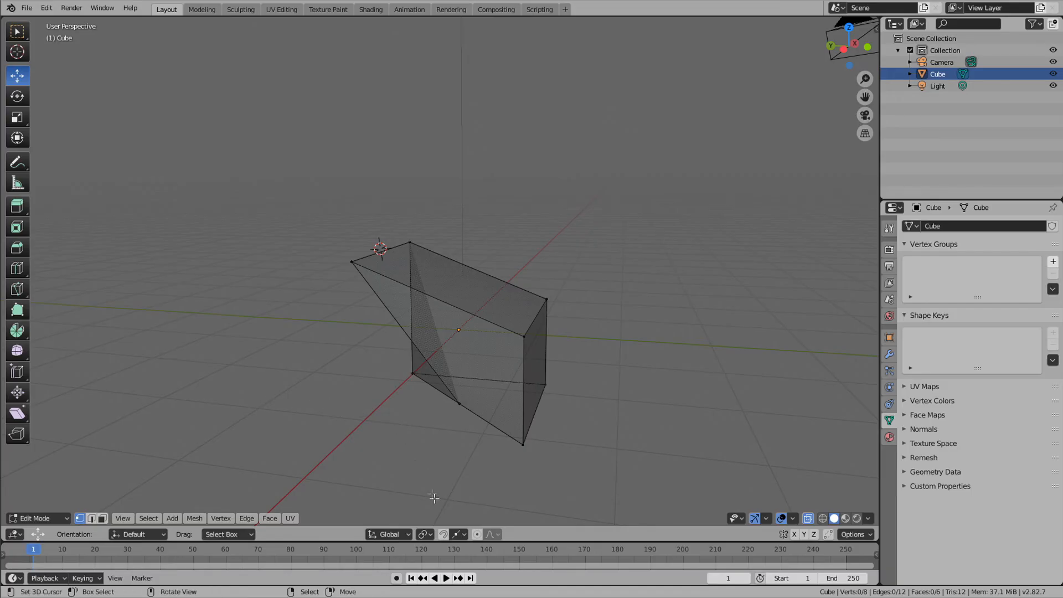
Step: Set snapping to Edge Perpendicular, select the top corner vertex beside the 3D cursor and move it -1.27 m along global Y
{"action": "left_click", "coordinate": [457, 534]}
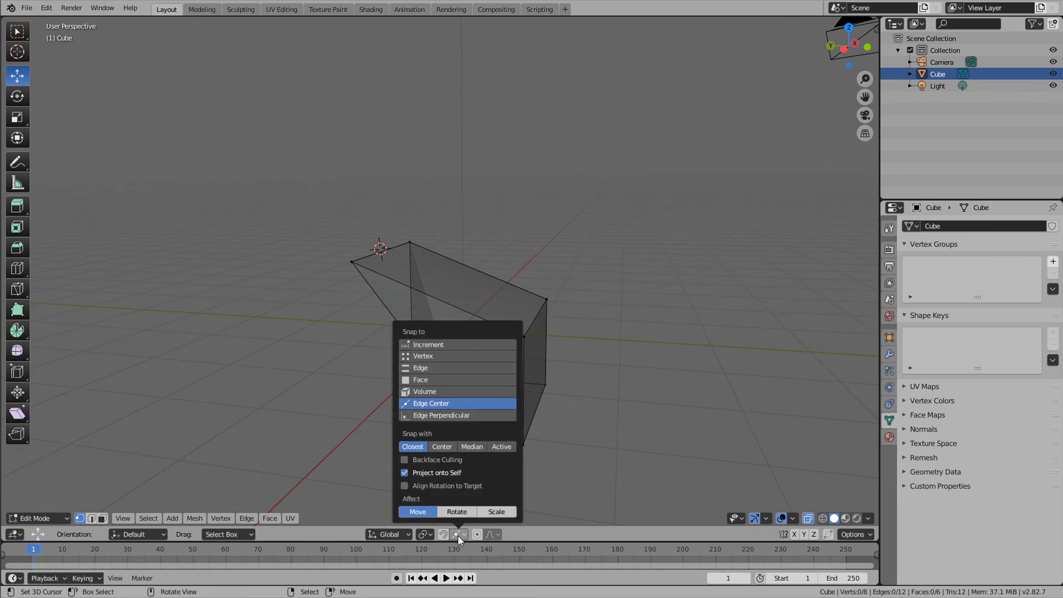
{"action": "left_click", "coordinate": [458, 413]}
{"action": "right_click", "coordinate": [351, 262]}
{"action": "middle_click_drag", "start_coordinate": [306, 317], "coordinate": [316, 335]}
{"action": "left_click_drag", "start_coordinate": [304, 262], "coordinate": [416, 277]}
{"action": "middle_click_drag", "start_coordinate": [676, 344], "coordinate": [472, 332]}
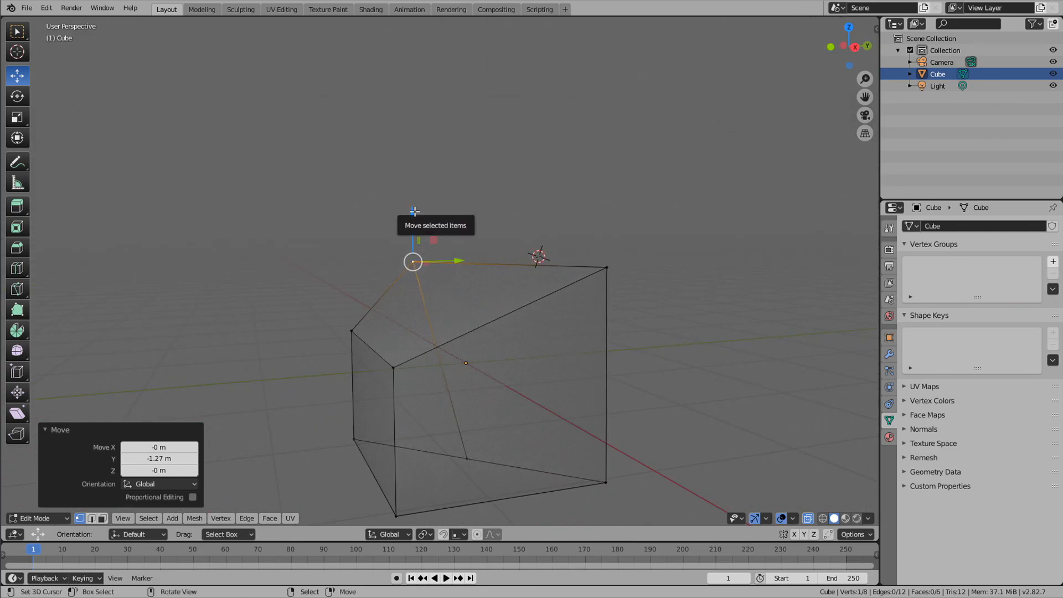
Step: Snap the top vertex -0.42 m along Z onto the slanted top edge and check the alignment in the quad view
{"action": "left_click_drag", "start_coordinate": [414, 211], "coordinate": [450, 224]}
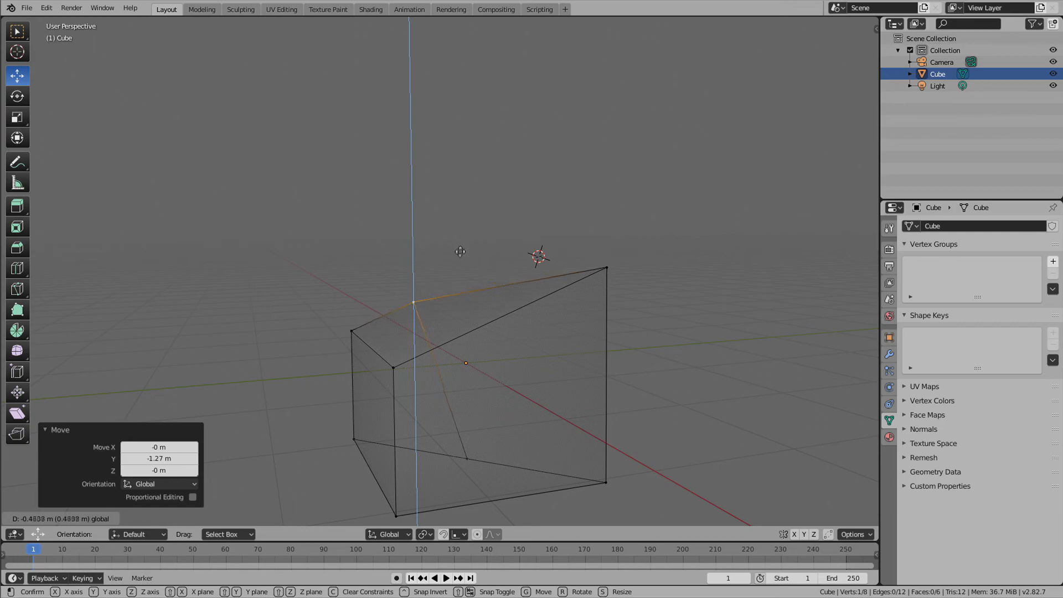
{"action": "key", "text": "ctrl"}
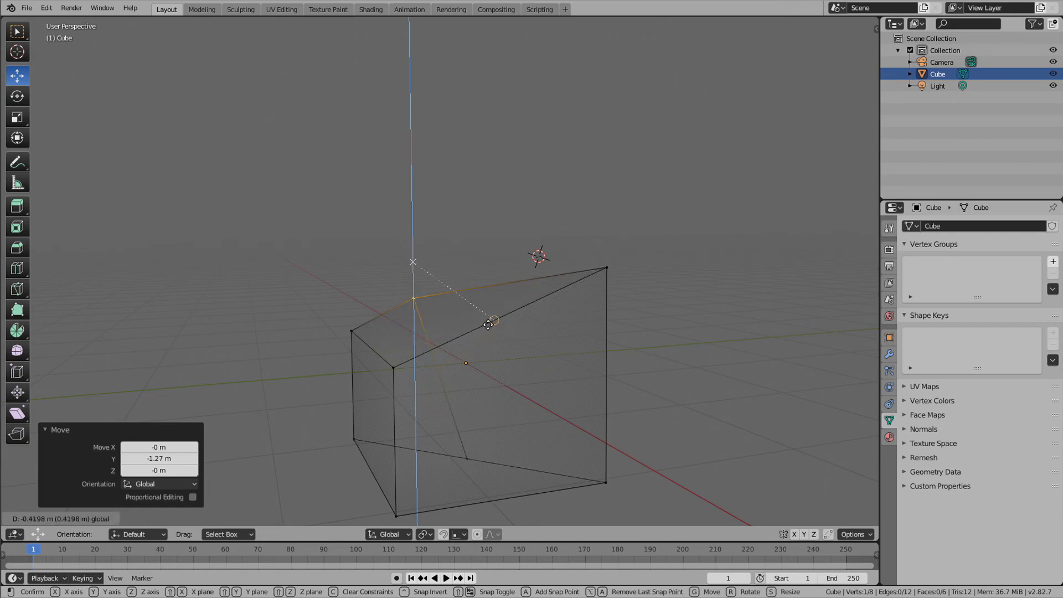
{"action": "left_click_drag", "start_coordinate": [487, 325], "coordinate": [489, 324], "text": "ctrl"}
{"action": "middle_click_drag", "start_coordinate": [499, 263], "coordinate": [476, 251]}
{"action": "key", "text": "ctrl+alt+q"}
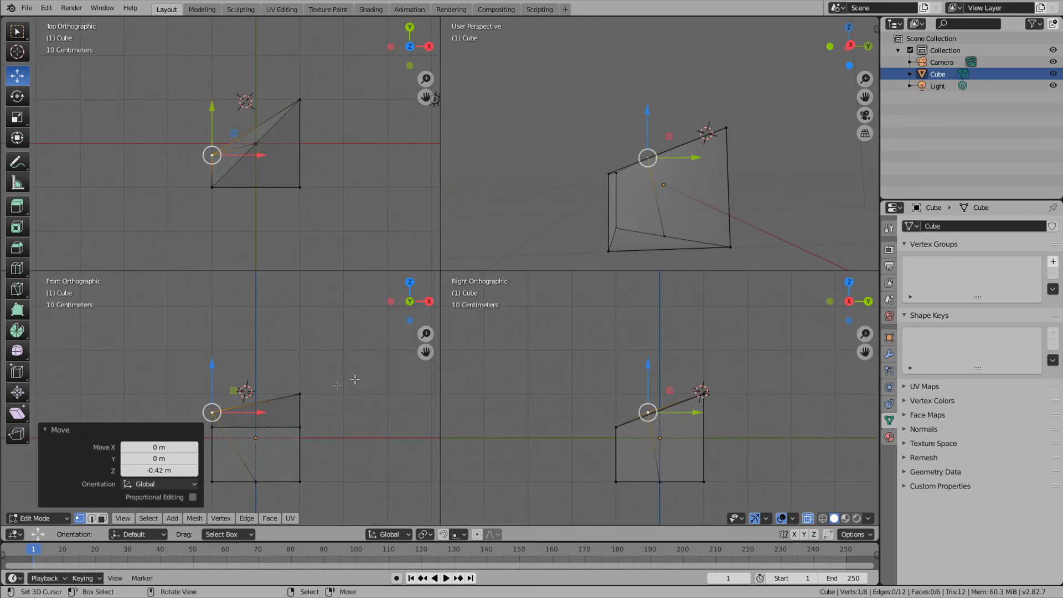
Step: In the Right orthographic view, snap the selected vertex along Z and then along Y against the slanted top edge
{"action": "scroll", "coordinate": [669, 425], "scroll_direction": "up", "scroll_amount": 5}
{"action": "middle_click_drag", "start_coordinate": [634, 408], "coordinate": [638, 363], "text": "shift"}
{"action": "scroll", "coordinate": [639, 360], "scroll_direction": "up", "scroll_amount": 2}
{"action": "left_click_drag", "start_coordinate": [629, 348], "coordinate": [637, 398], "text": "ctrl"}
{"action": "scroll", "coordinate": [626, 412], "scroll_direction": "up", "scroll_amount": 5}
{"action": "middle_click_drag", "start_coordinate": [598, 405], "coordinate": [689, 413], "text": "shift"}
{"action": "scroll", "coordinate": [689, 412], "scroll_direction": "up", "scroll_amount": 2}
{"action": "left_click_drag", "start_coordinate": [697, 393], "coordinate": [669, 394], "text": "ctrl"}
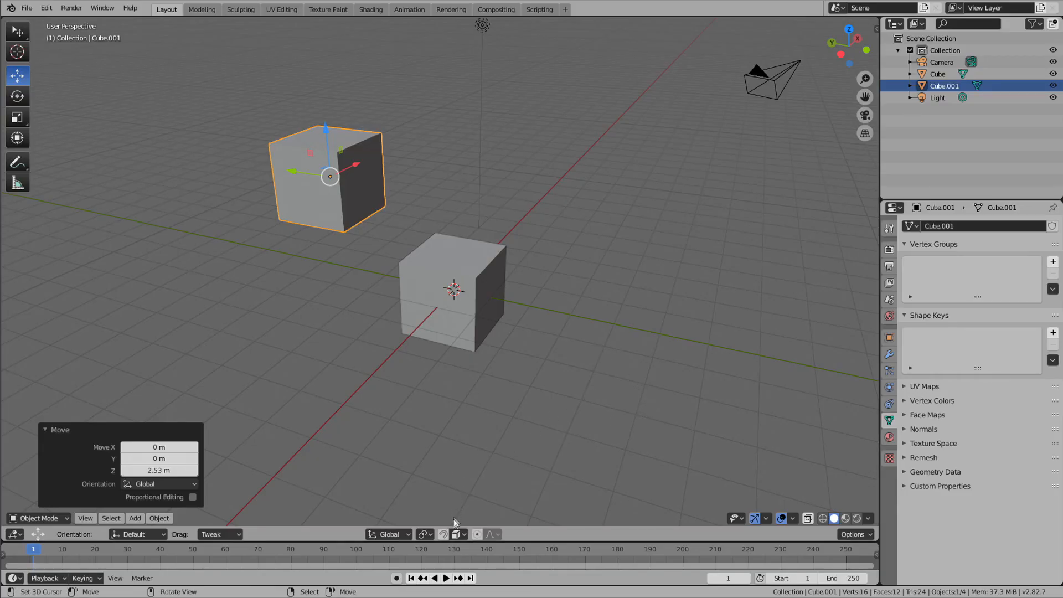
Step: Check the snapping target options and move the upper cube toward the lower one, examining the placement from several angles
{"action": "left_click", "coordinate": [459, 534]}
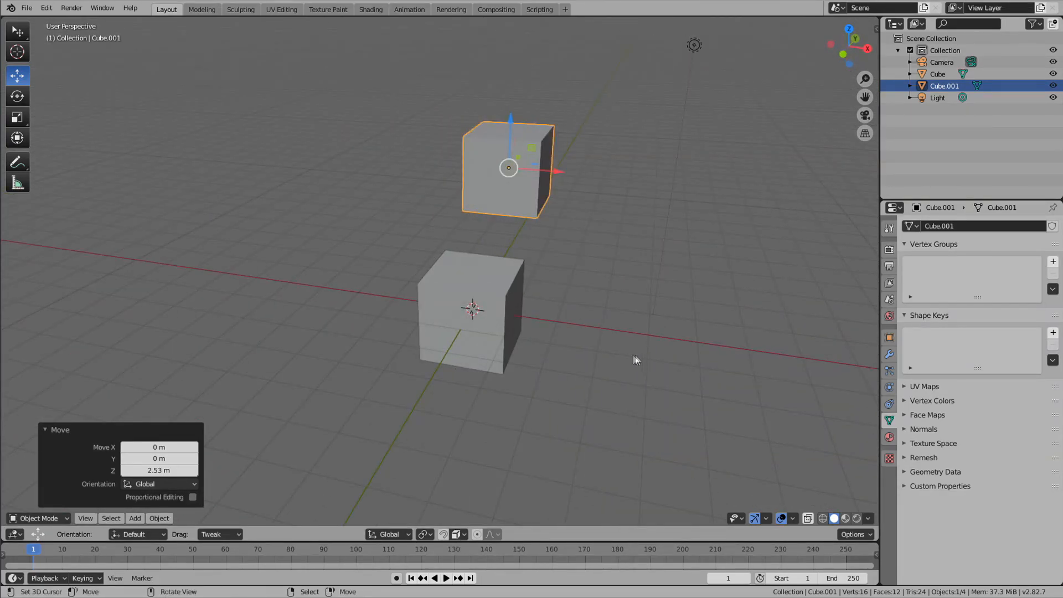
{"action": "middle_click_drag", "start_coordinate": [633, 361], "coordinate": [583, 376]}
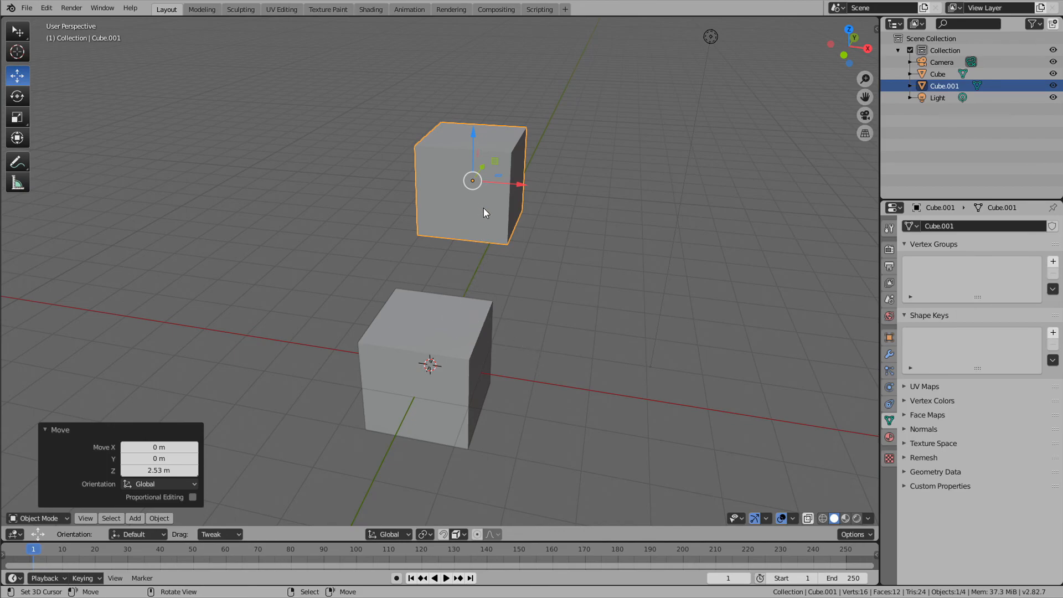
{"action": "middle_click_drag", "start_coordinate": [493, 221], "coordinate": [589, 230]}
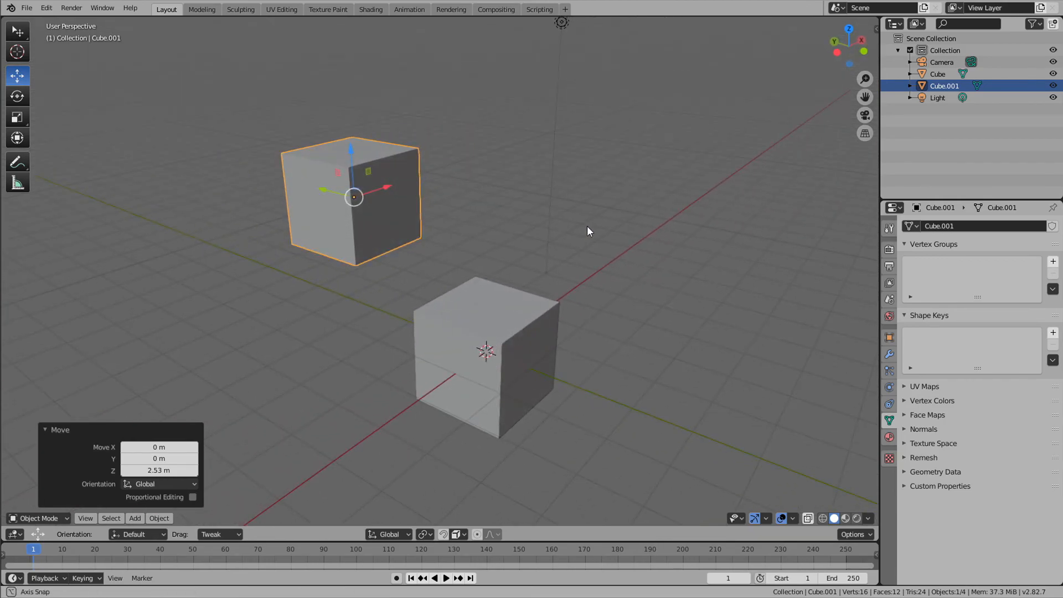
{"action": "left_click_drag", "start_coordinate": [402, 240], "coordinate": [500, 316]}
{"action": "middle_click_drag", "start_coordinate": [500, 317], "coordinate": [385, 301]}
{"action": "left_click_drag", "start_coordinate": [384, 301], "coordinate": [396, 357]}
{"action": "middle_click_drag", "start_coordinate": [395, 357], "coordinate": [613, 486]}
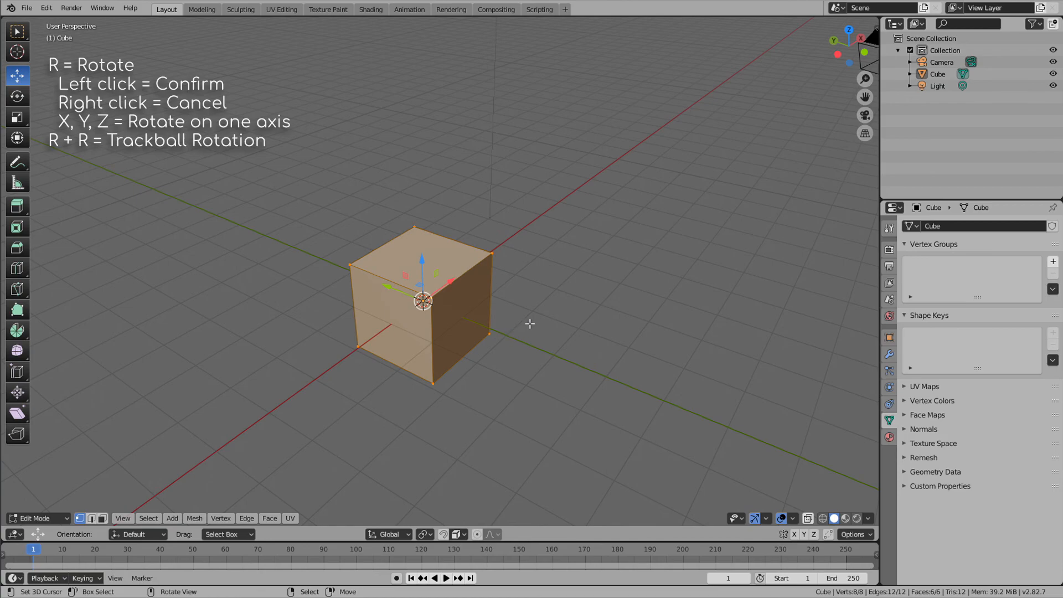
Step: Try rotating the whole cube mesh freely and then about the global X axis, cancelling both rotations
{"action": "key", "text": "r"}
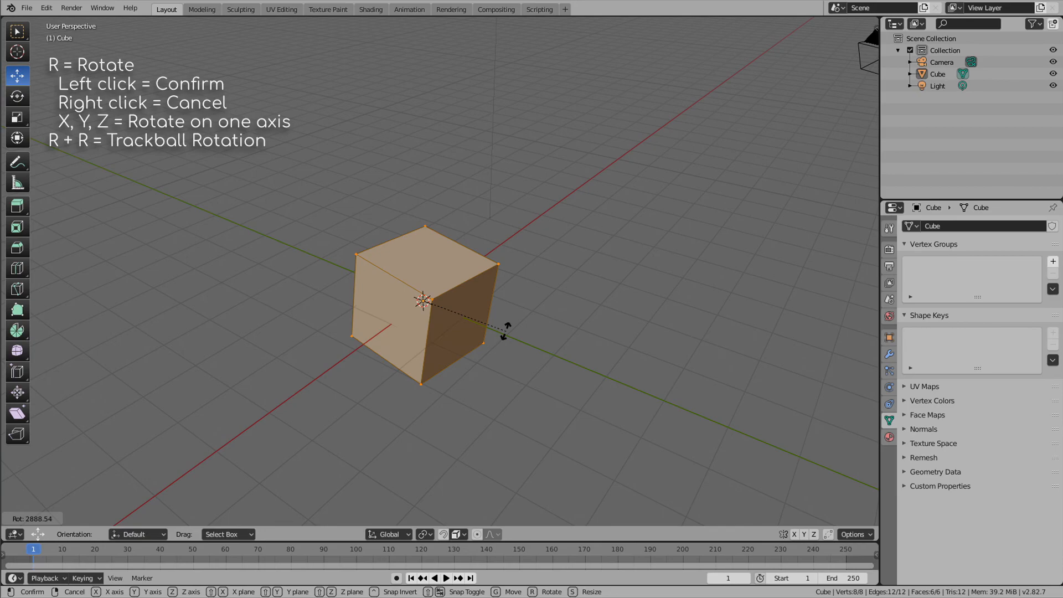
{"action": "right_click", "coordinate": [505, 330]}
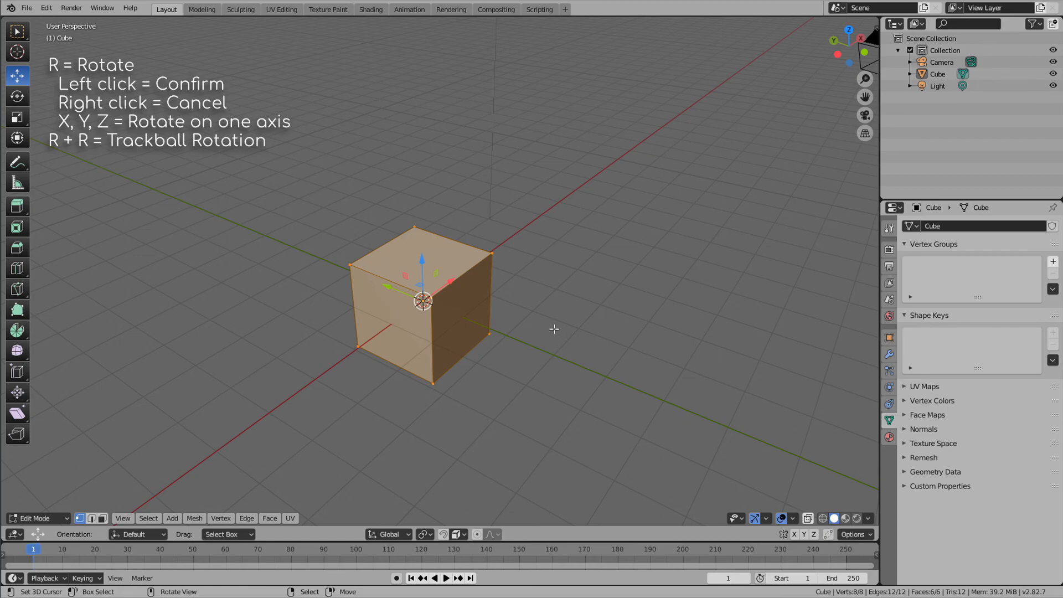
{"action": "key", "text": "r"}
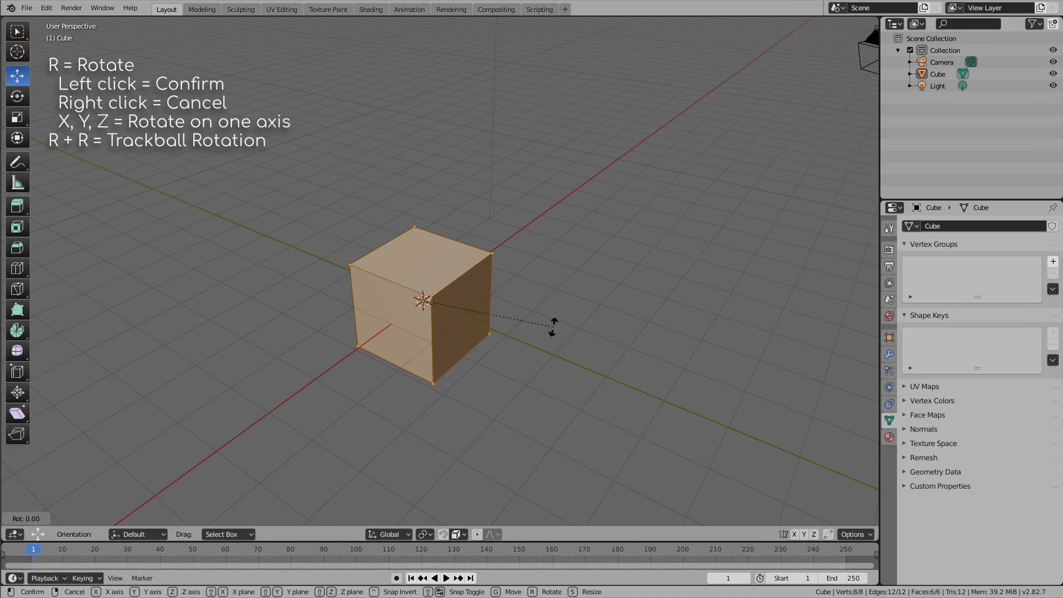
{"action": "key", "text": "x"}
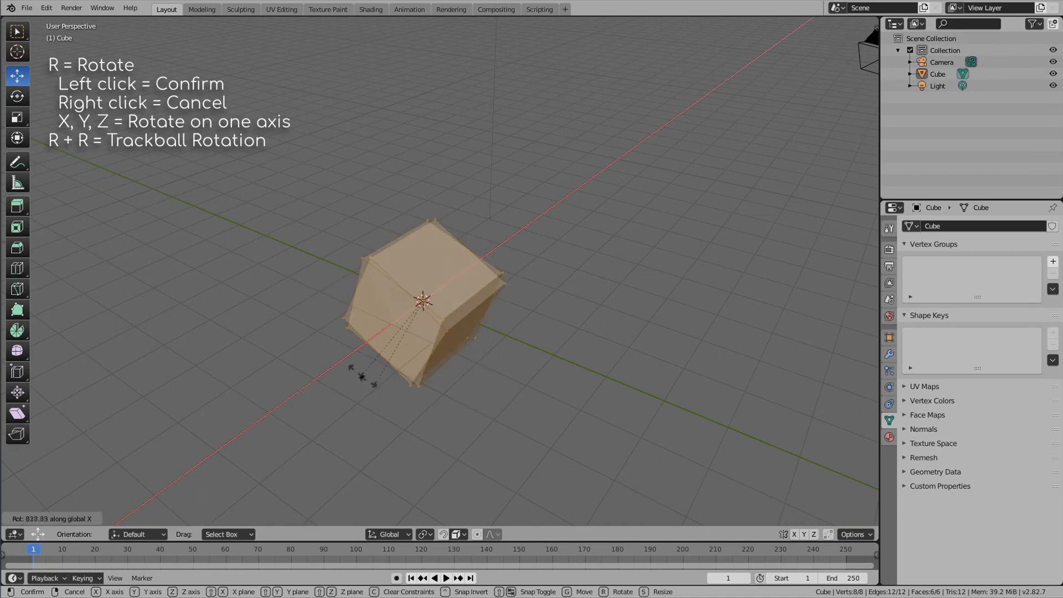
{"action": "right_click", "coordinate": [503, 383]}
Step: Try rotating the cube about the global Y and Z axes and with trackball rotation
{"action": "key", "text": "r"}
{"action": "key", "text": "y"}
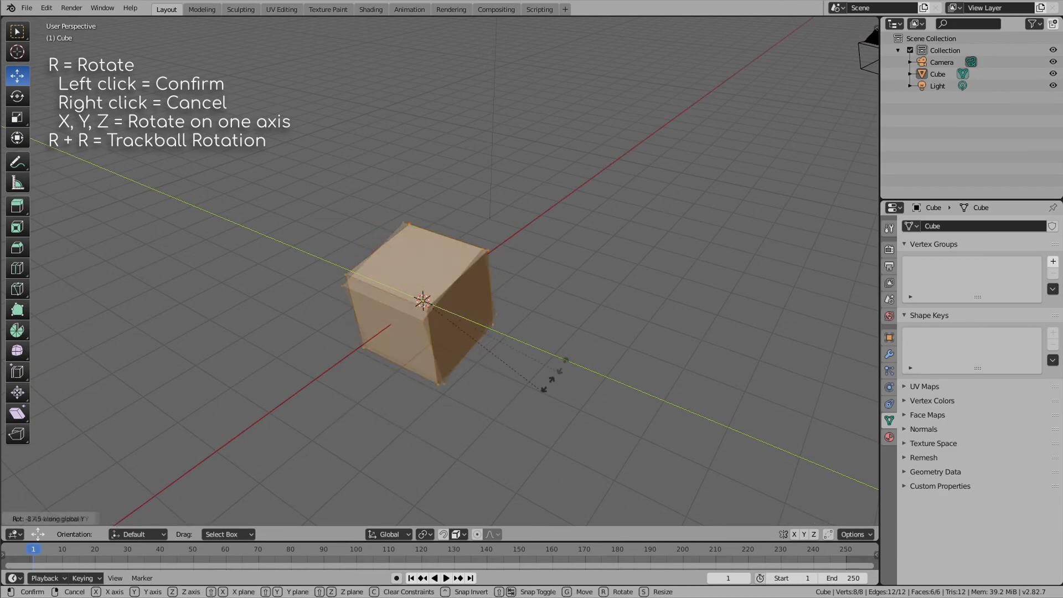
{"action": "key", "text": "z"}
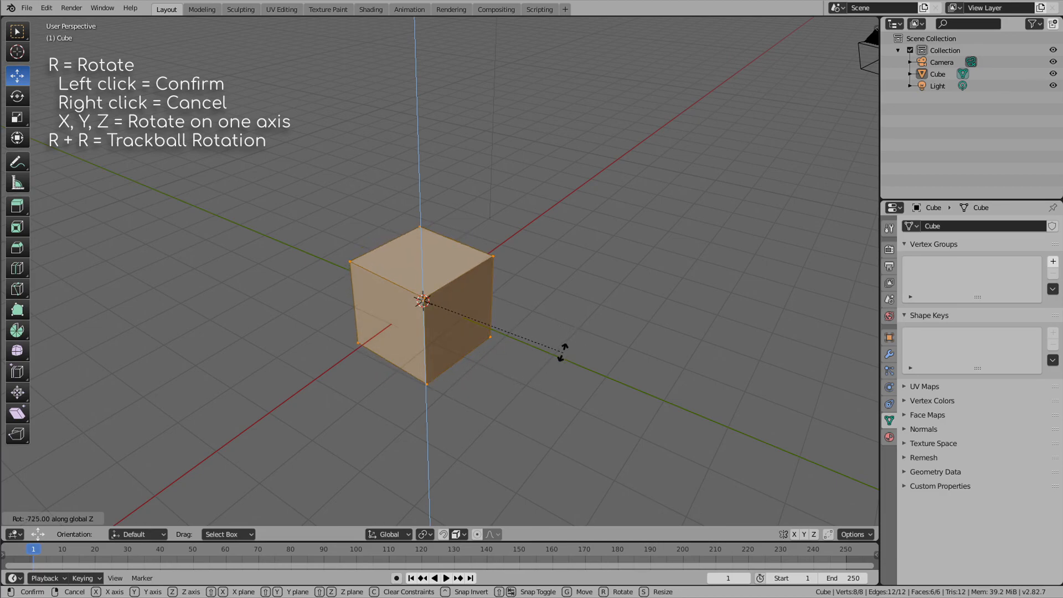
{"action": "left_click", "coordinate": [487, 294]}
{"action": "key", "text": "r"}
{"action": "key", "text": "r"}
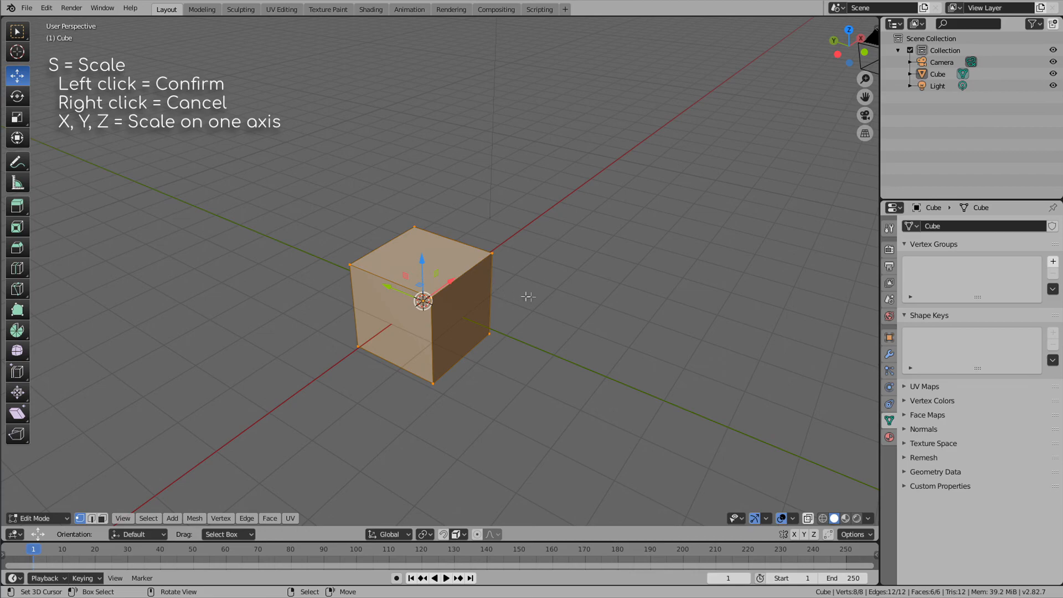
Step: Try scaling the whole cube uniformly and then along single global axes
{"action": "key", "text": "s"}
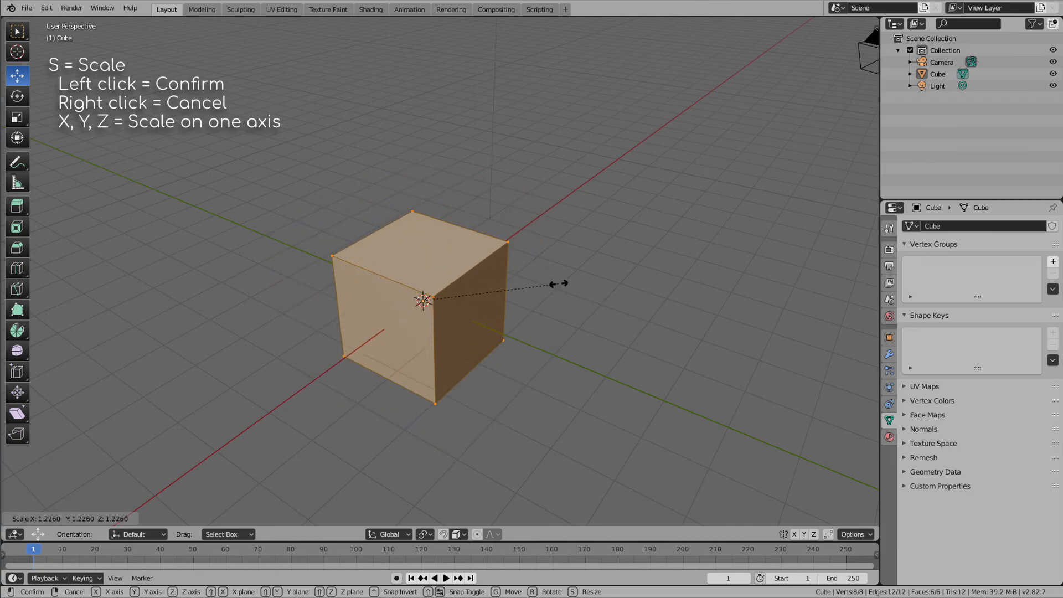
{"action": "left_click", "coordinate": [558, 284]}
{"action": "key", "text": "s"}
{"action": "key", "text": "x"}
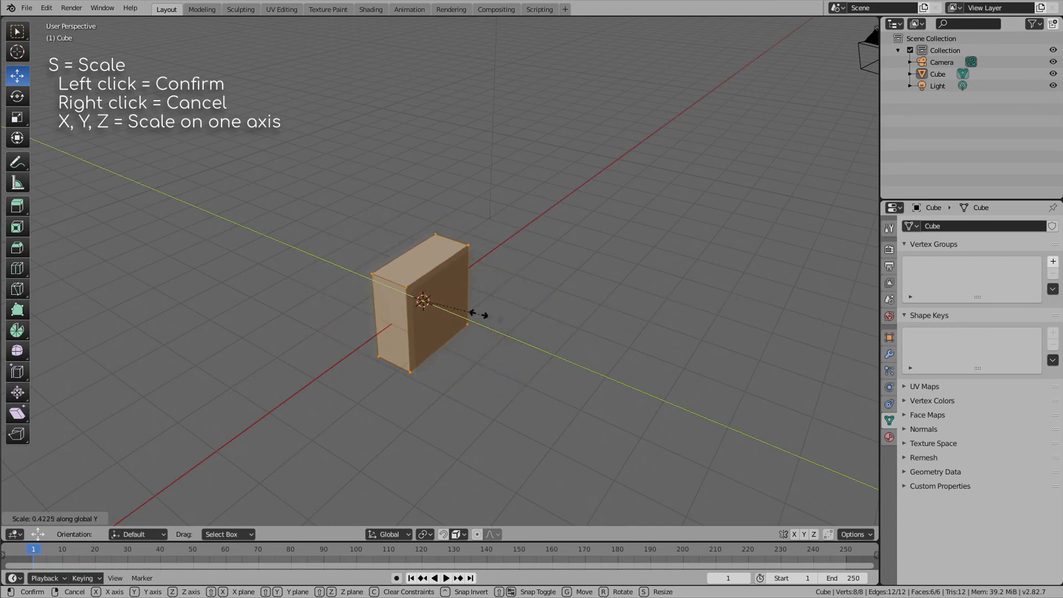
{"action": "key", "text": "z"}
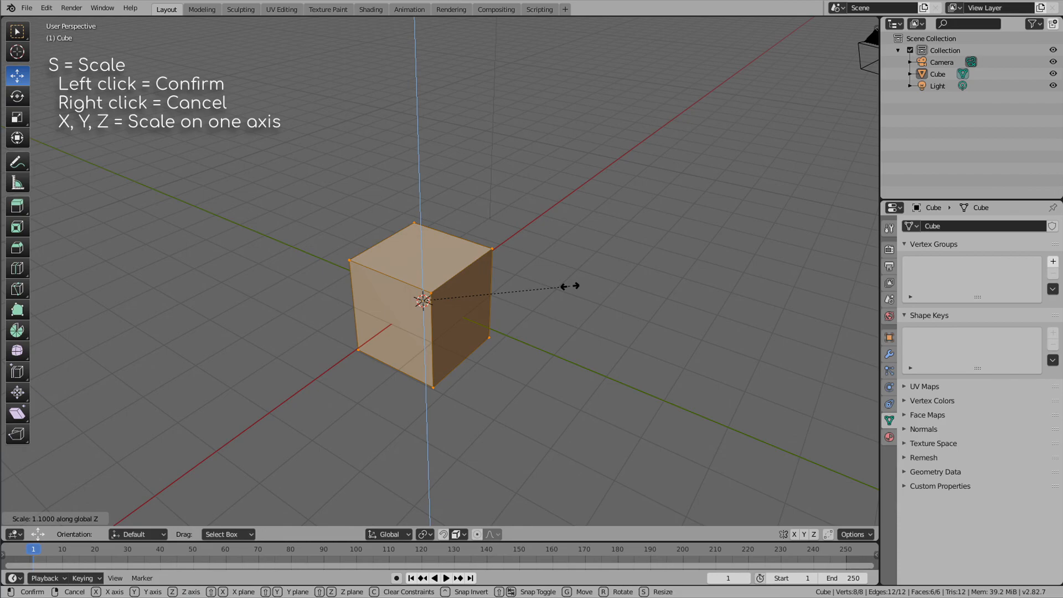
{"action": "right_click", "coordinate": [562, 286]}
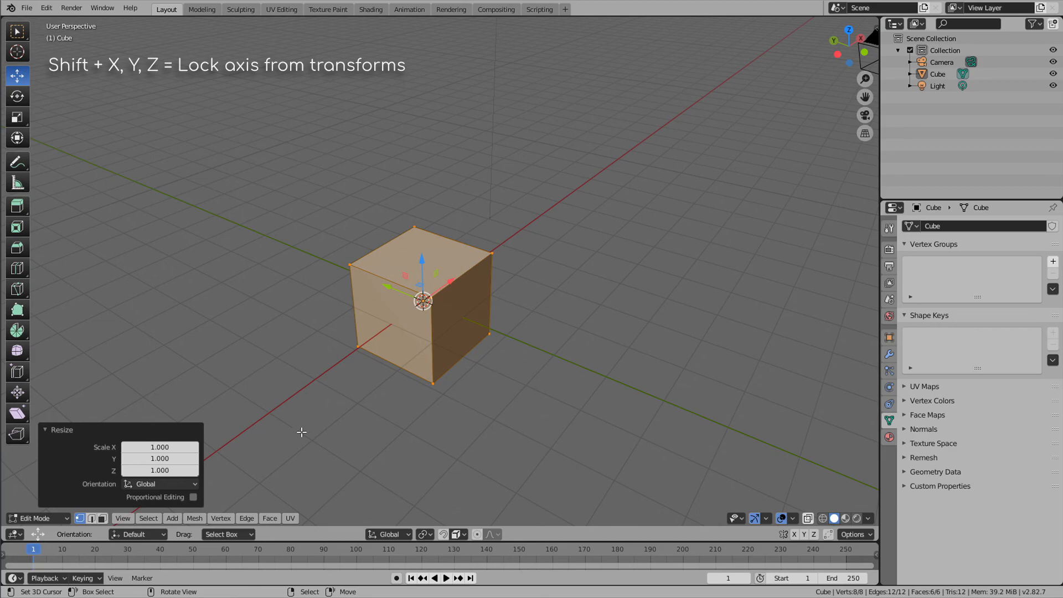
Step: In face select mode, select the cube's top face and scale it by 1.552 with the global Y axis locked
{"action": "left_click", "coordinate": [102, 519]}
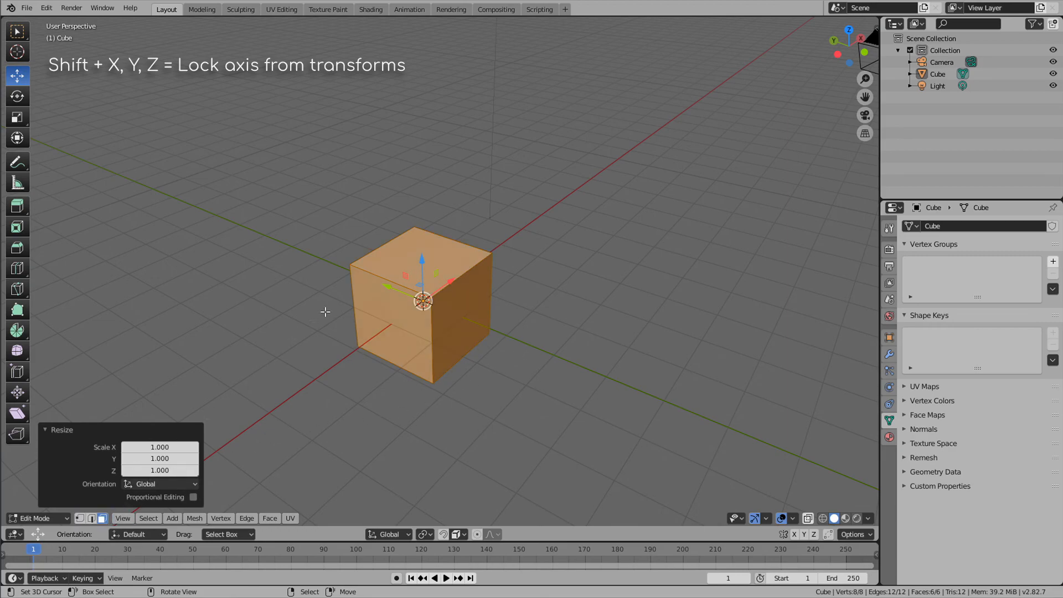
{"action": "left_click", "coordinate": [403, 270]}
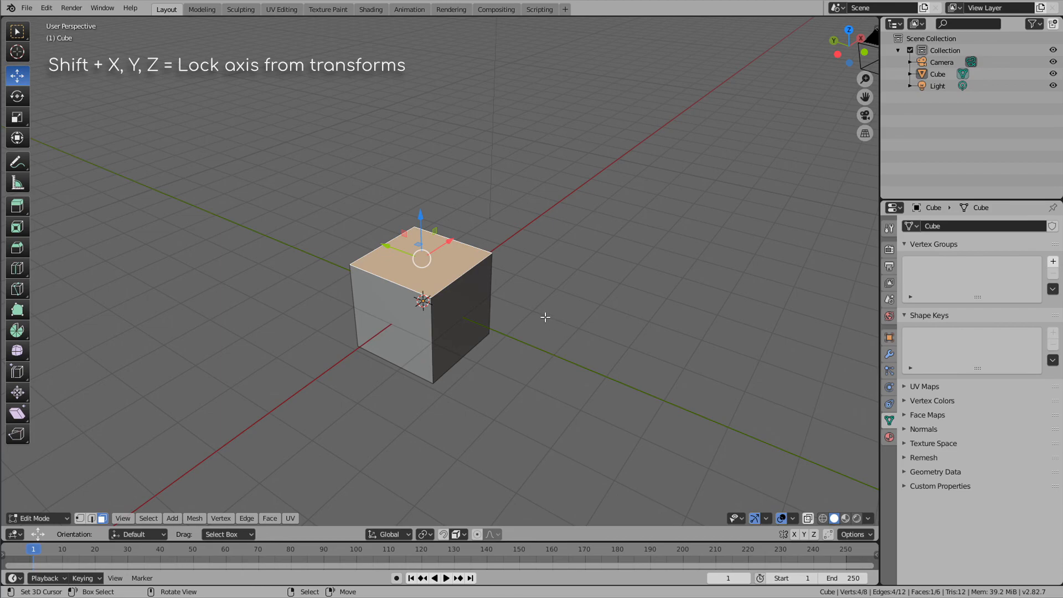
{"action": "key", "text": "s"}
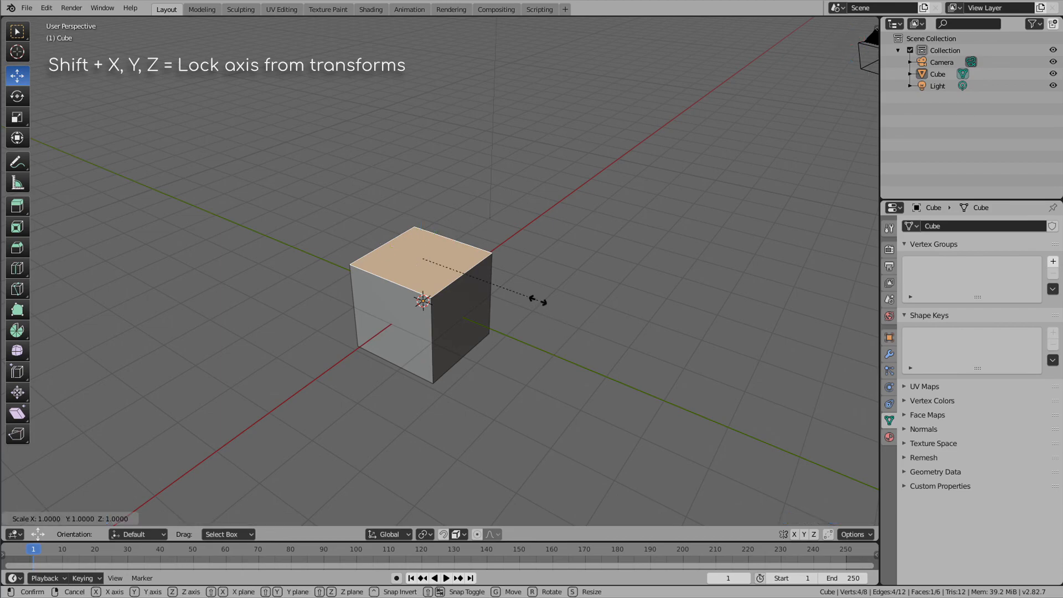
{"action": "key", "text": "shift+y"}
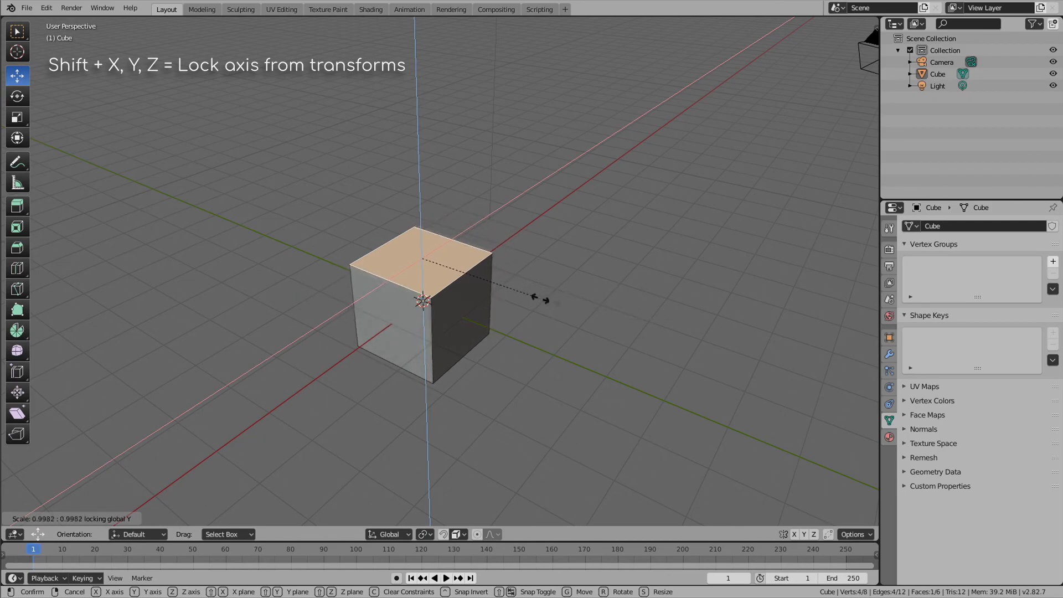
{"action": "left_click", "coordinate": [605, 310]}
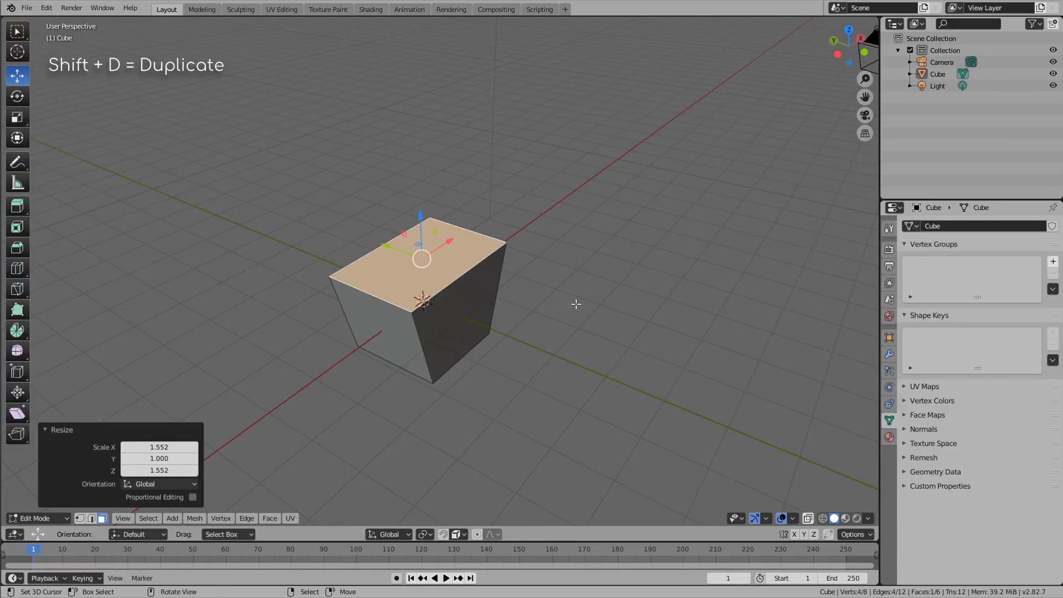
Step: Duplicate the top face and move the copy -0.0439 m in X, 2.74 m in Y and 0.0699 m in Z
{"action": "key", "text": "shift+d"}
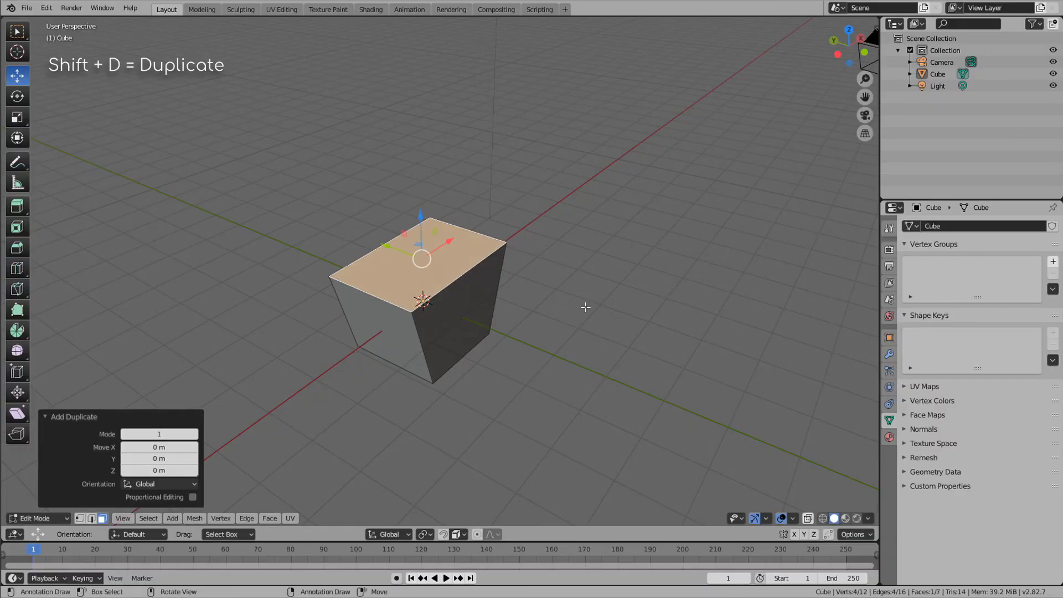
{"action": "left_click", "coordinate": [479, 342]}
{"action": "middle_click_drag", "start_coordinate": [614, 429], "coordinate": [604, 370]}
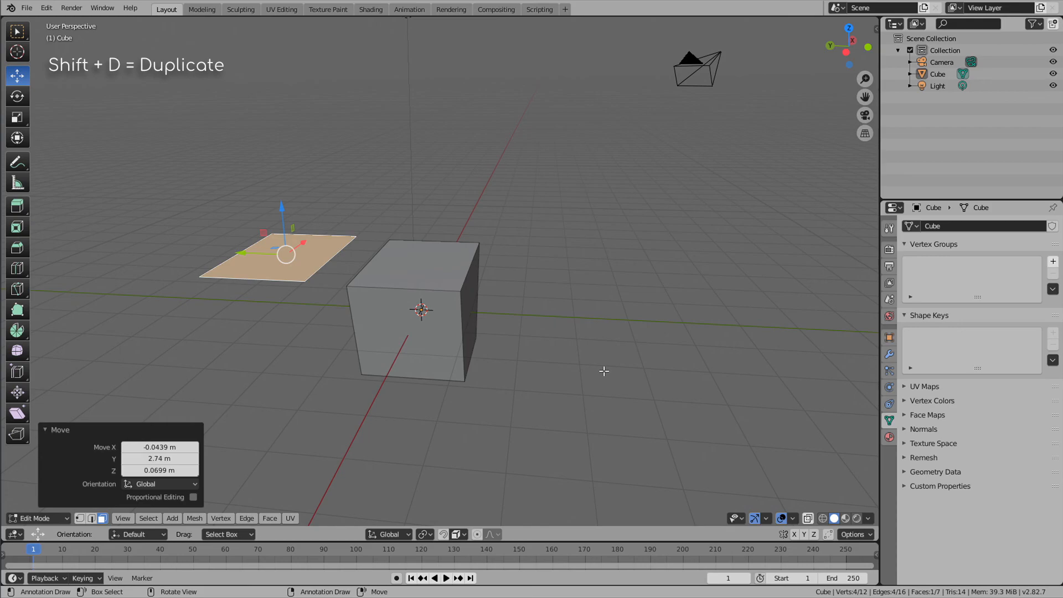
Step: Switch to Object Mode, select the cube object and duplicate it, moving the copy away from the original
{"action": "left_click", "coordinate": [38, 518]}
{"action": "left_click", "coordinate": [42, 505]}
{"action": "scroll", "coordinate": [366, 445], "scroll_direction": "down", "scroll_amount": 1}
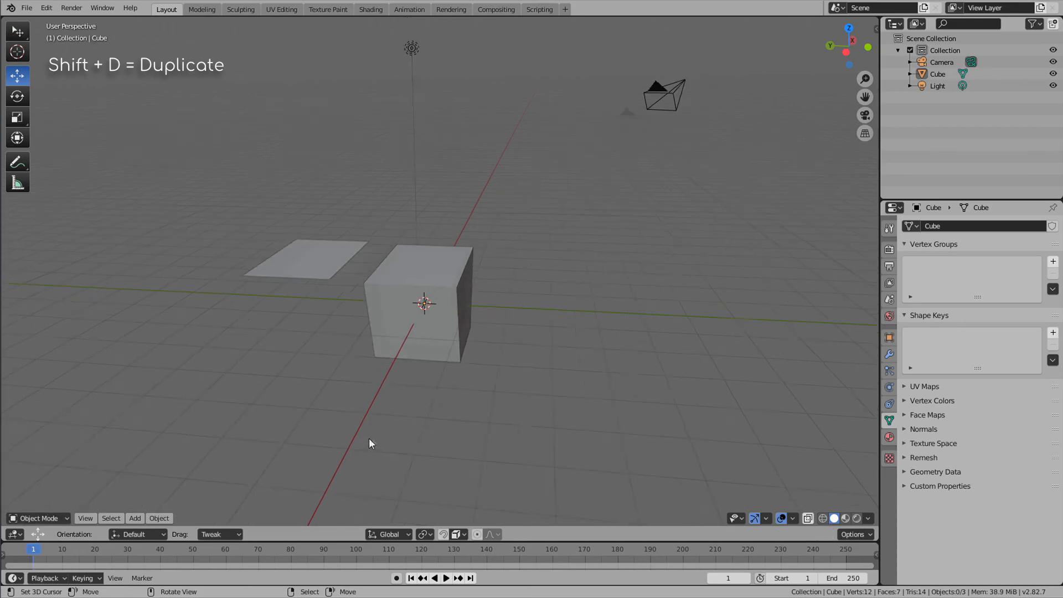
{"action": "scroll", "coordinate": [366, 440], "scroll_direction": "down", "scroll_amount": 2}
{"action": "left_click", "coordinate": [461, 304]}
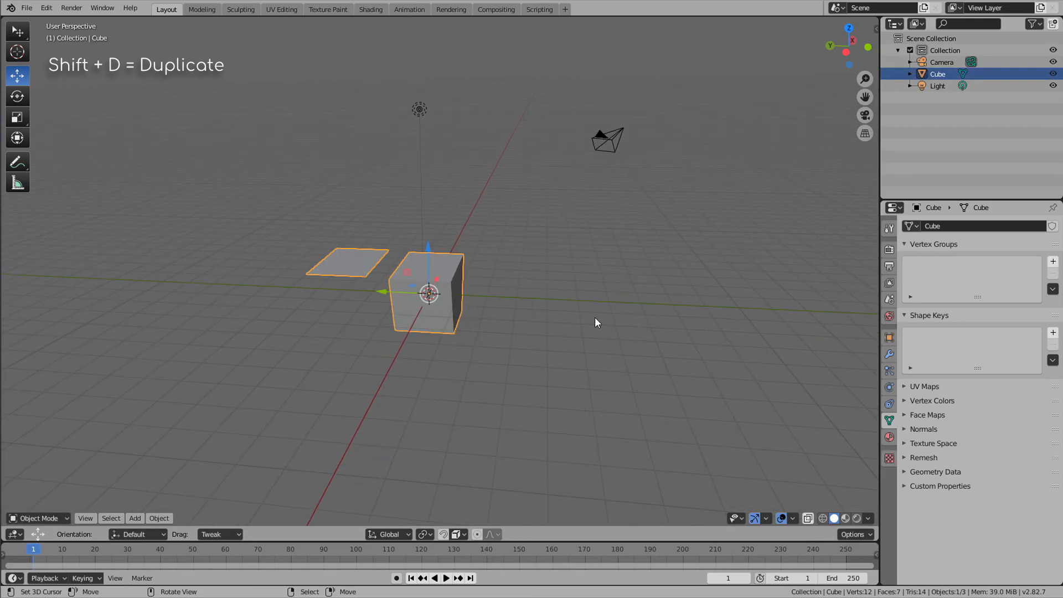
{"action": "key", "text": "shift+d"}
{"action": "key", "text": "Escape"}
{"action": "middle_click_drag", "start_coordinate": [596, 323], "coordinate": [487, 294]}
{"action": "left_click_drag", "start_coordinate": [487, 293], "coordinate": [436, 285]}
{"action": "middle_click_drag", "start_coordinate": [436, 285], "coordinate": [551, 399]}
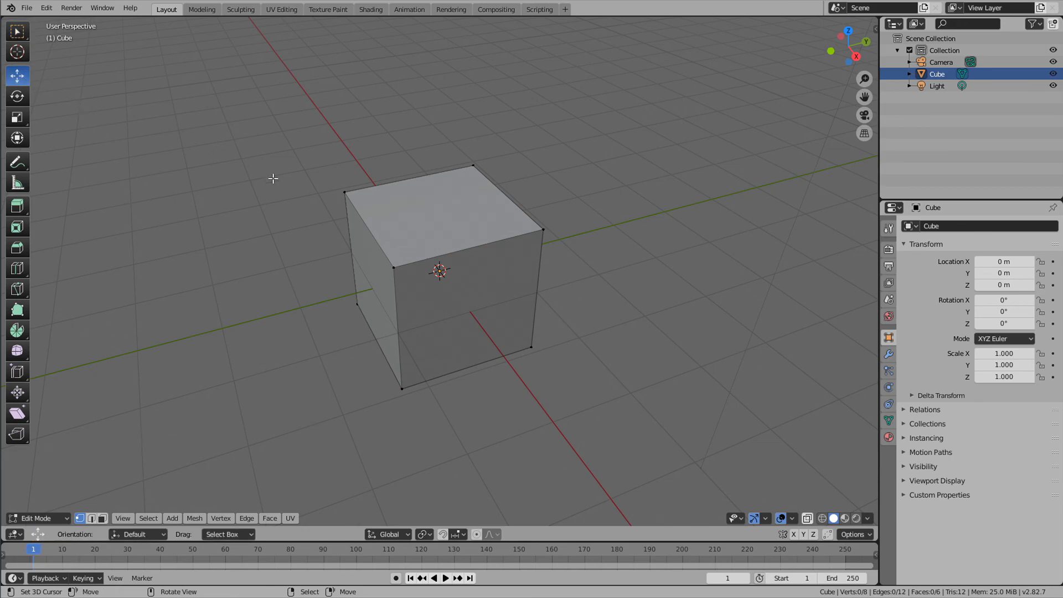
Step: Select a back top corner vertex of the cube and set the transform pivot point to Median Point
{"action": "left_click", "coordinate": [346, 194]}
{"action": "middle_click_drag", "start_coordinate": [287, 226], "coordinate": [340, 295], "text": "shift"}
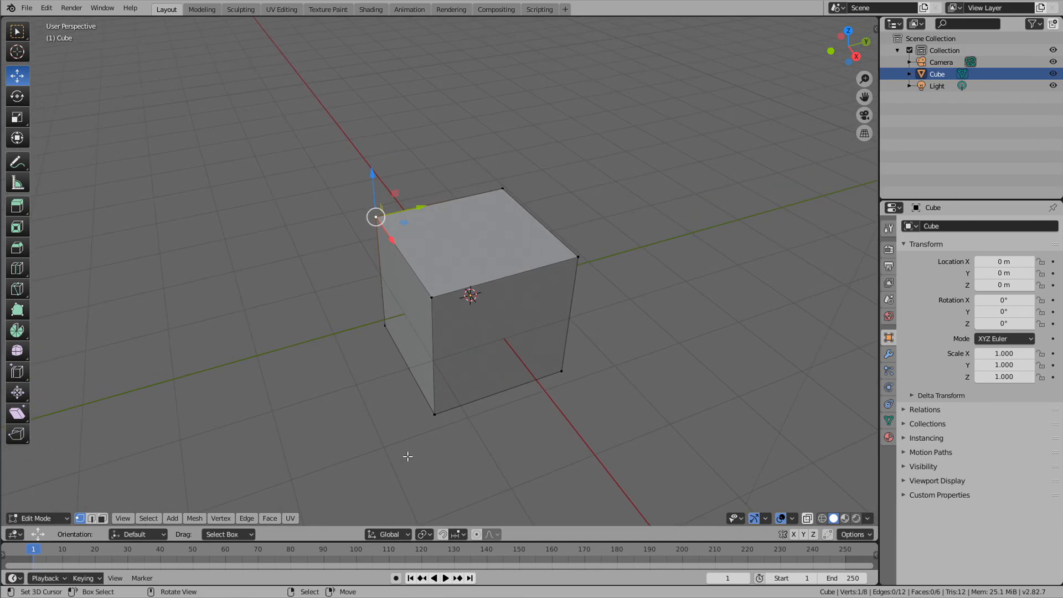
{"action": "left_click", "coordinate": [425, 534]}
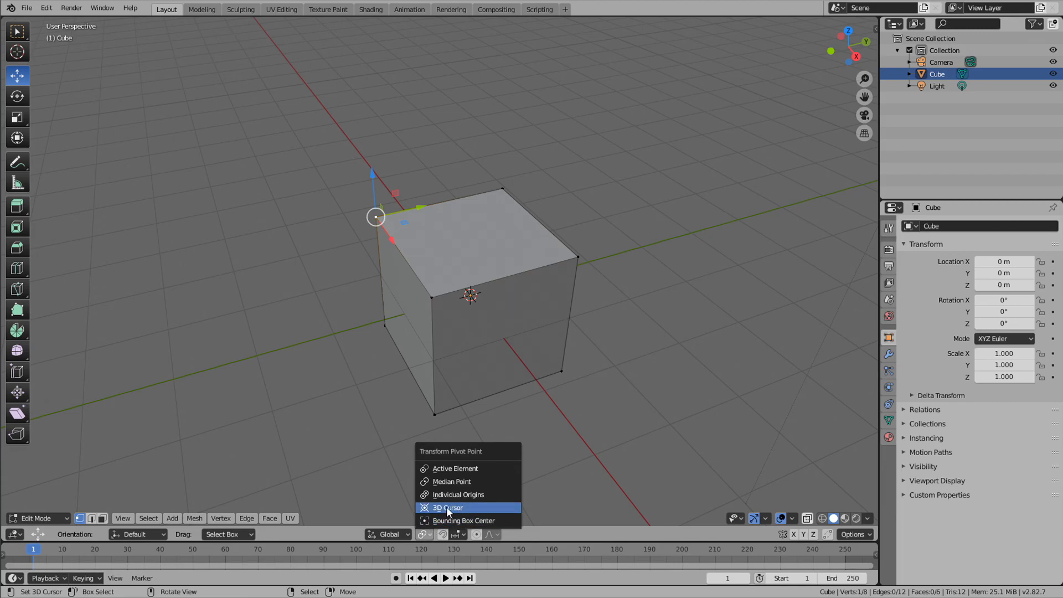
{"action": "left_click", "coordinate": [484, 480]}
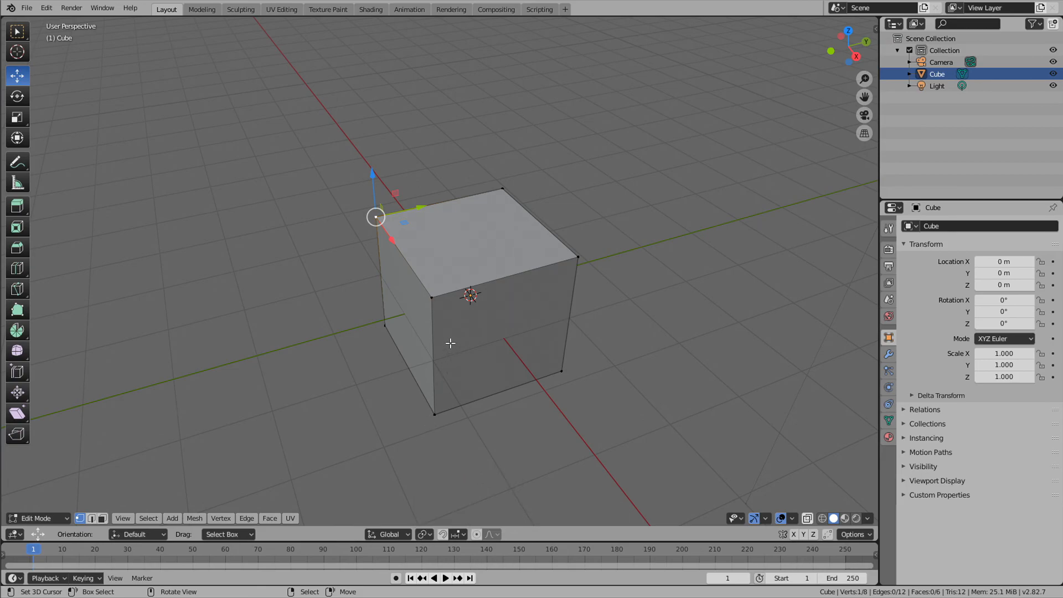
Step: Add the front top corner vertex to the selection so both ends of that top edge are selected
{"action": "left_click", "coordinate": [433, 297], "text": "shift"}
{"action": "middle_click_drag", "start_coordinate": [475, 372], "coordinate": [522, 368]}
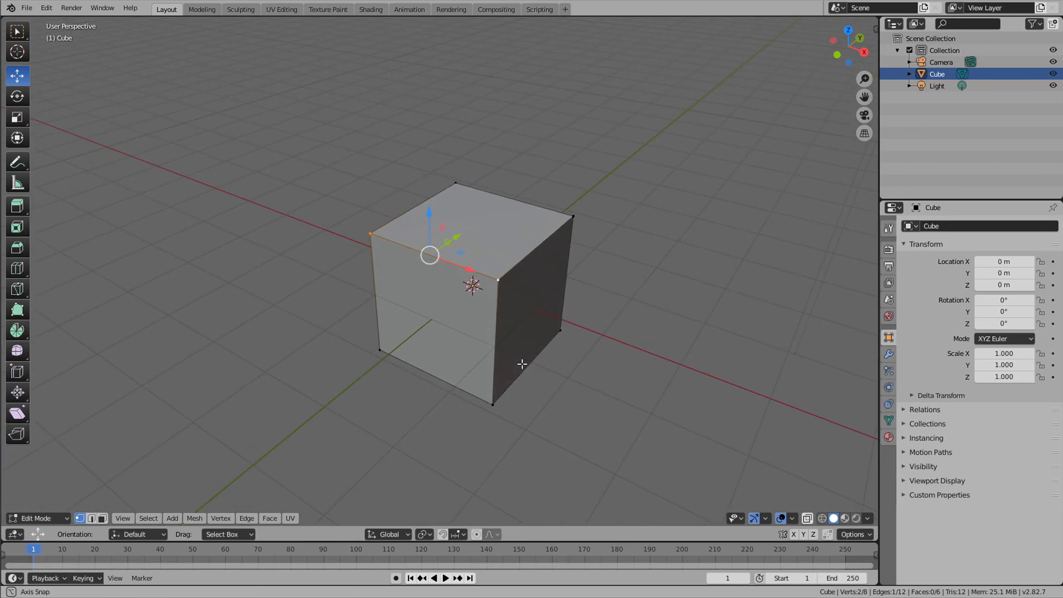
{"action": "scroll", "coordinate": [723, 391], "scroll_direction": "up", "scroll_amount": 4}
{"action": "middle_click_drag", "start_coordinate": [724, 391], "coordinate": [700, 405], "text": "shift"}
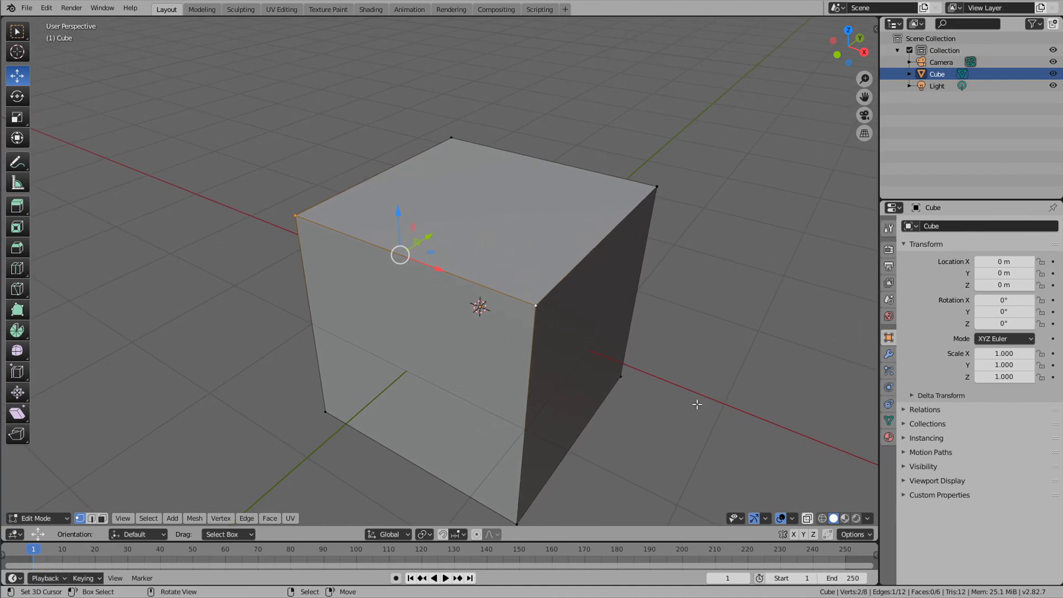
{"action": "scroll", "coordinate": [695, 404], "scroll_direction": "down", "scroll_amount": 3}
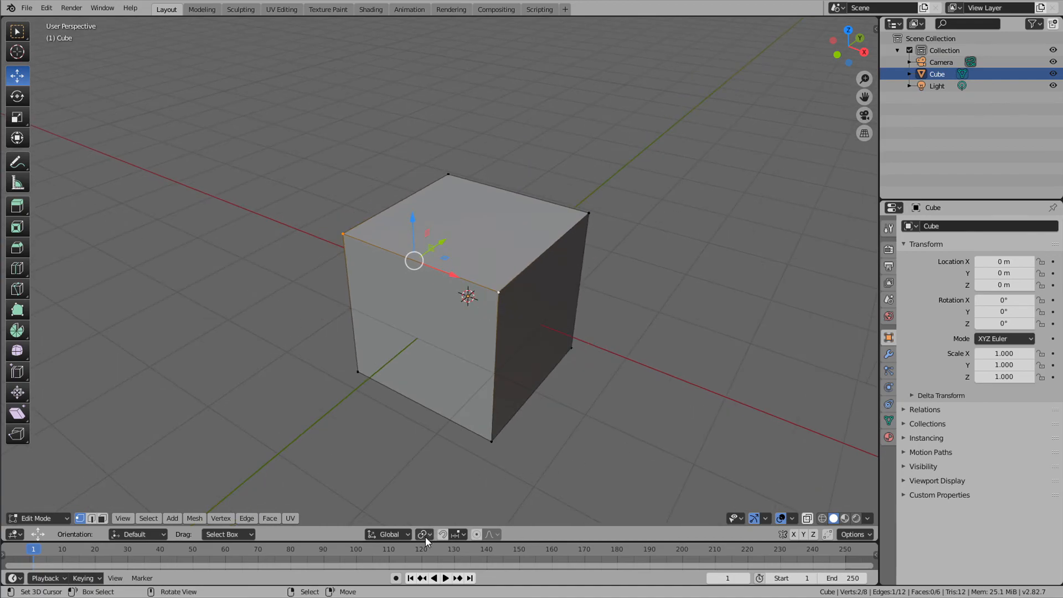
Step: Try Active Element as the transform pivot point, then set it to Individual Origins and check the gizmo's placement
{"action": "left_click", "coordinate": [425, 537]}
{"action": "left_click", "coordinate": [444, 468]}
{"action": "left_click", "coordinate": [427, 533]}
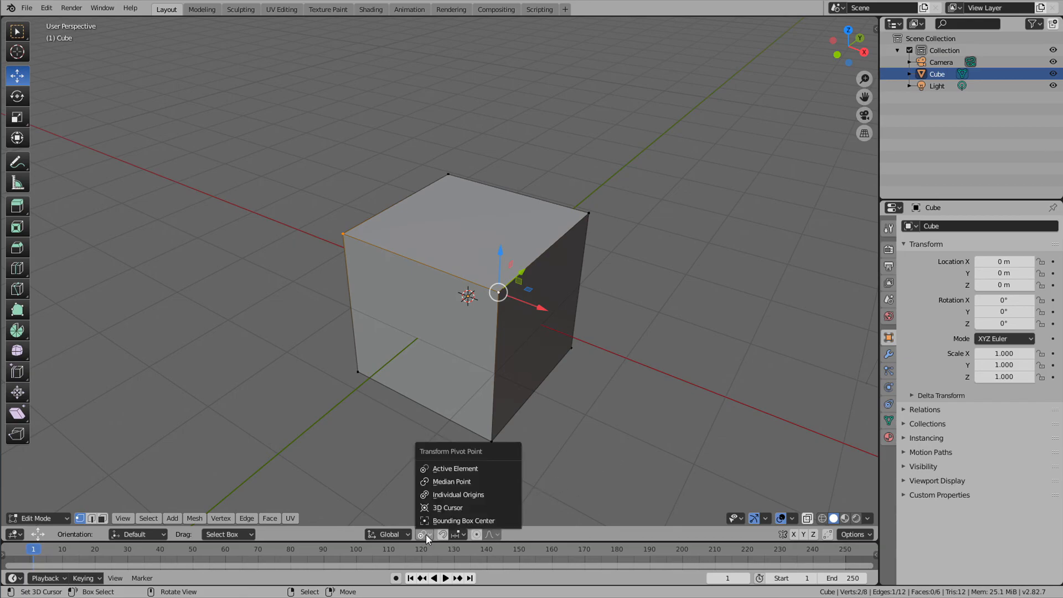
{"action": "left_click", "coordinate": [437, 496]}
{"action": "middle_click_drag", "start_coordinate": [379, 458], "coordinate": [328, 487]}
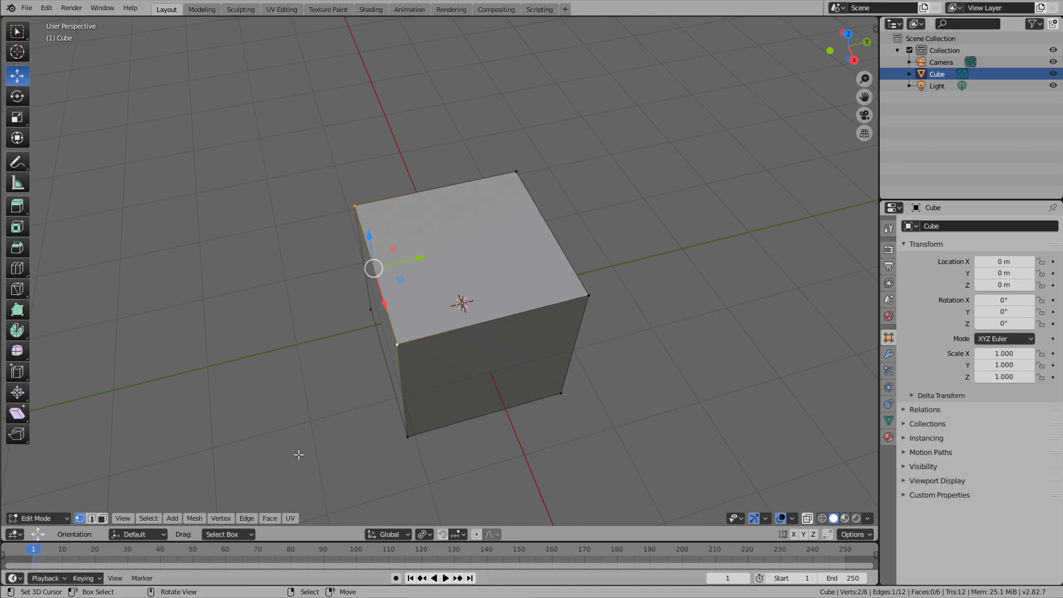
{"action": "middle_click_drag", "start_coordinate": [306, 443], "coordinate": [352, 422]}
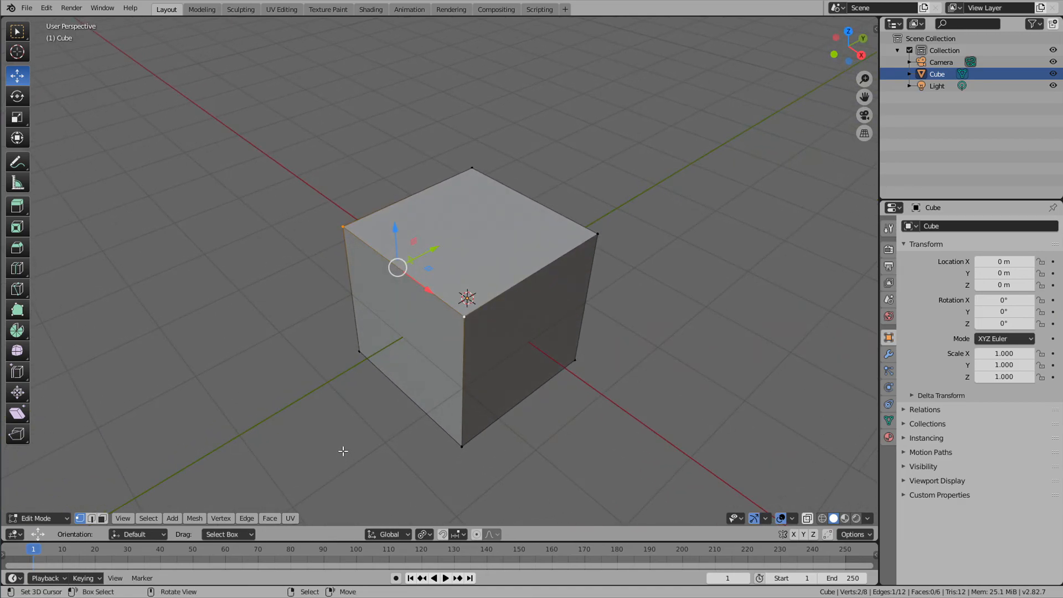
Step: Select the whole cube mesh, duplicate it in Edit Mode and move the copy along the Y axis away from the original
{"action": "key", "text": "ctrl"}
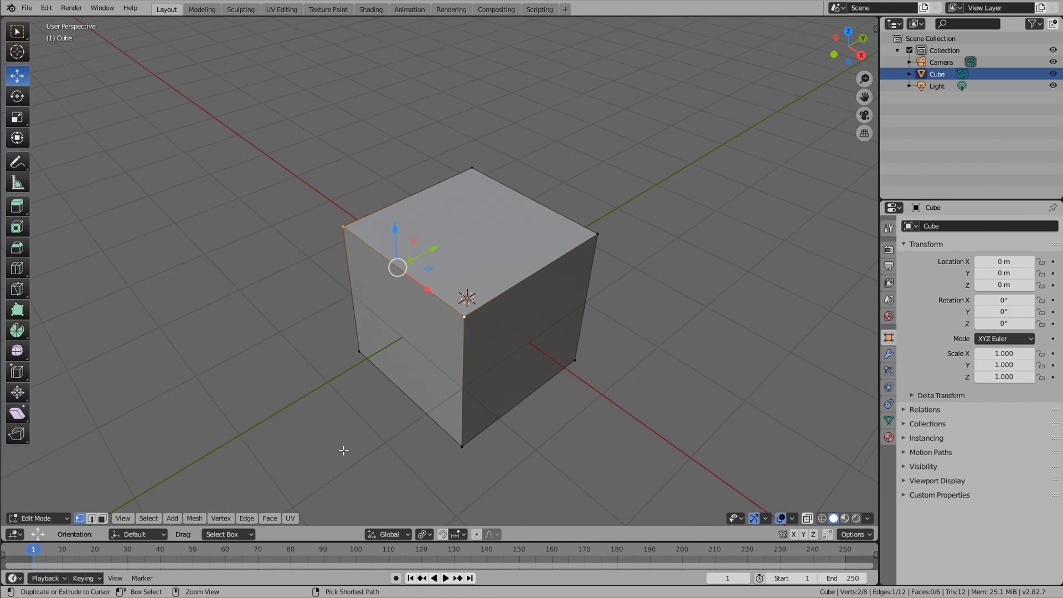
{"action": "key", "text": "shift"}
{"action": "key", "text": "a"}
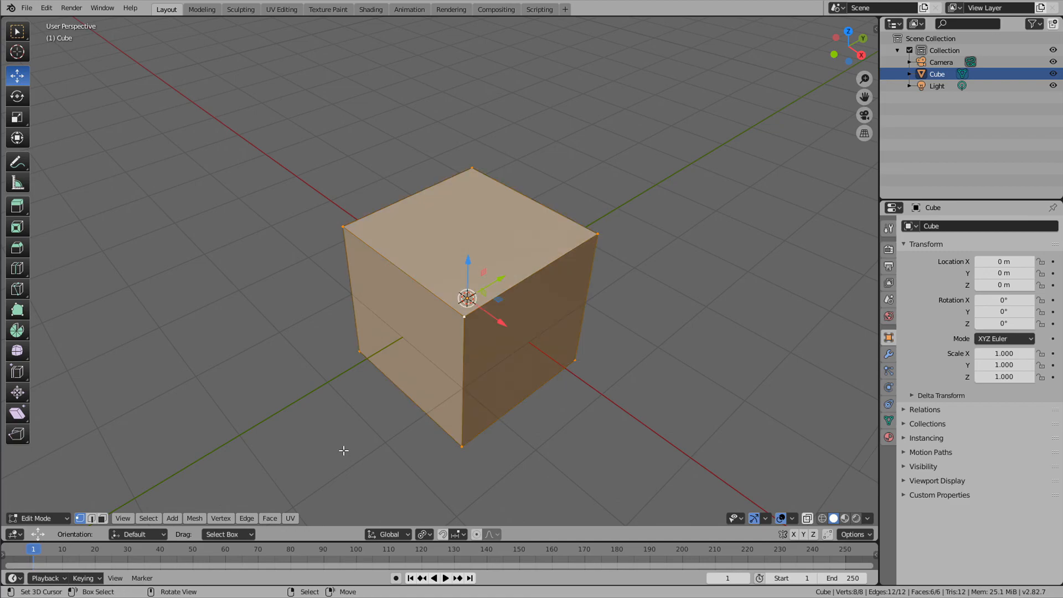
{"action": "scroll", "coordinate": [346, 451], "scroll_direction": "down", "scroll_amount": 3}
{"action": "middle_click_drag", "start_coordinate": [351, 458], "coordinate": [314, 373]}
{"action": "key", "text": "shift+d"}
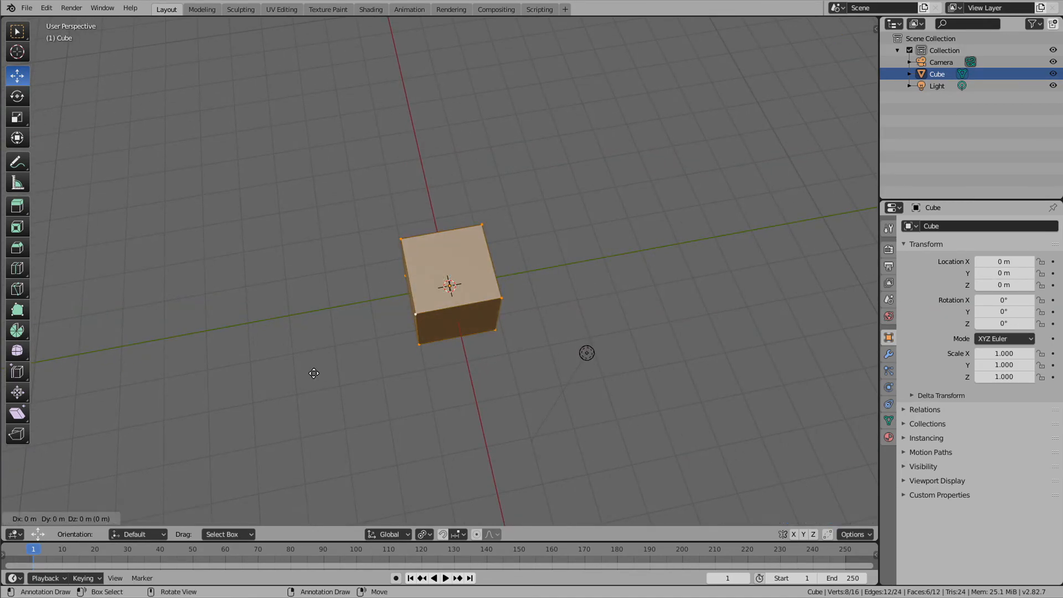
{"action": "right_click", "coordinate": [314, 373]}
{"action": "left_click_drag", "start_coordinate": [497, 279], "coordinate": [295, 328]}
Step: Select both cubes and scale them around their Individual Origins
{"action": "middle_click_drag", "start_coordinate": [420, 434], "coordinate": [482, 423]}
{"action": "key", "text": "a"}
{"action": "key", "text": "s"}
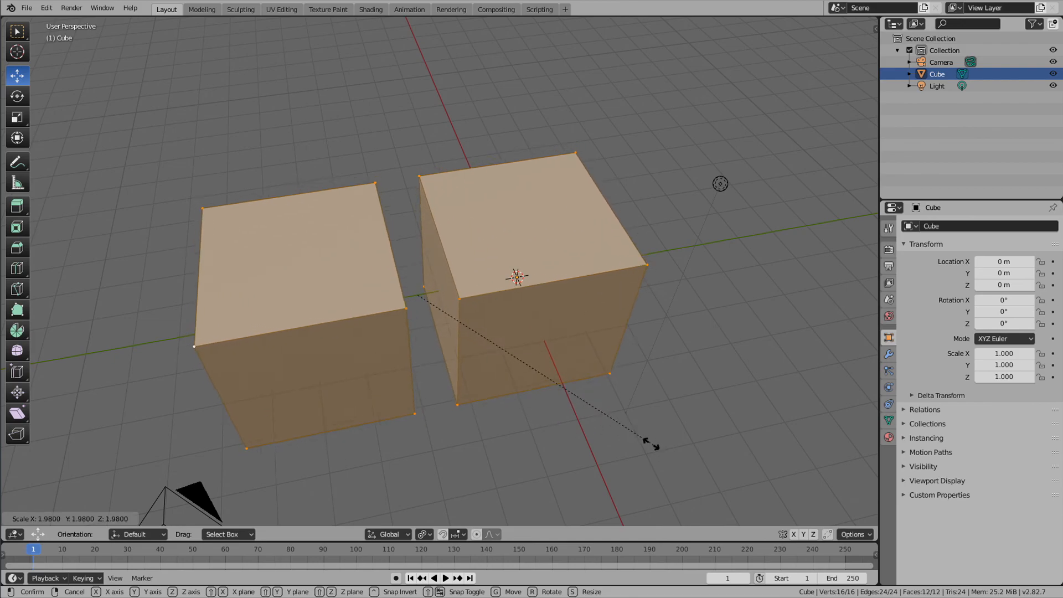
{"action": "left_click", "coordinate": [535, 410]}
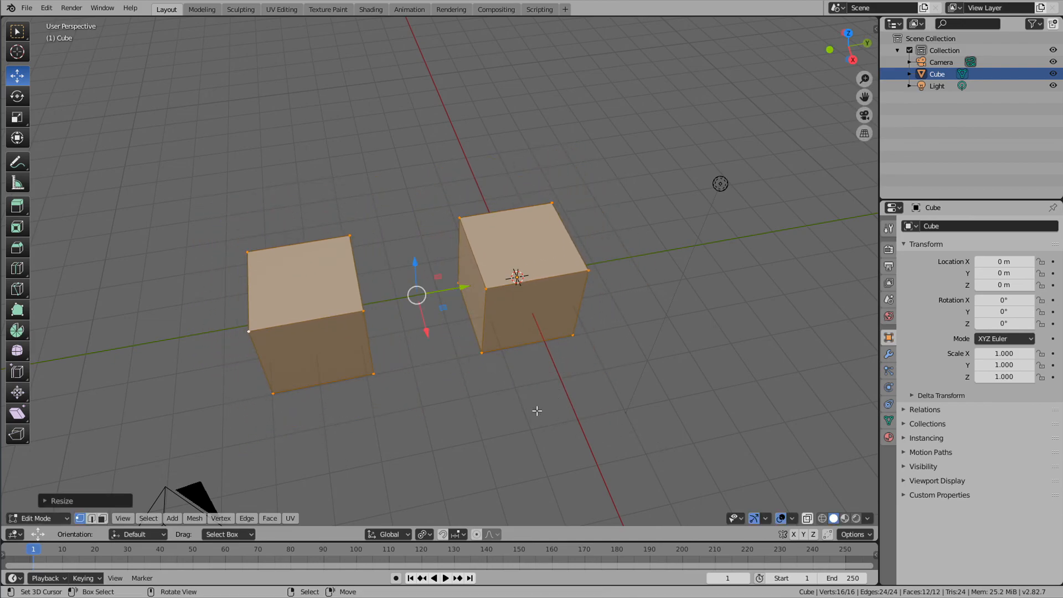
Step: Set the transform pivot point to Median Point and scale both cubes down around it
{"action": "left_click", "coordinate": [425, 534]}
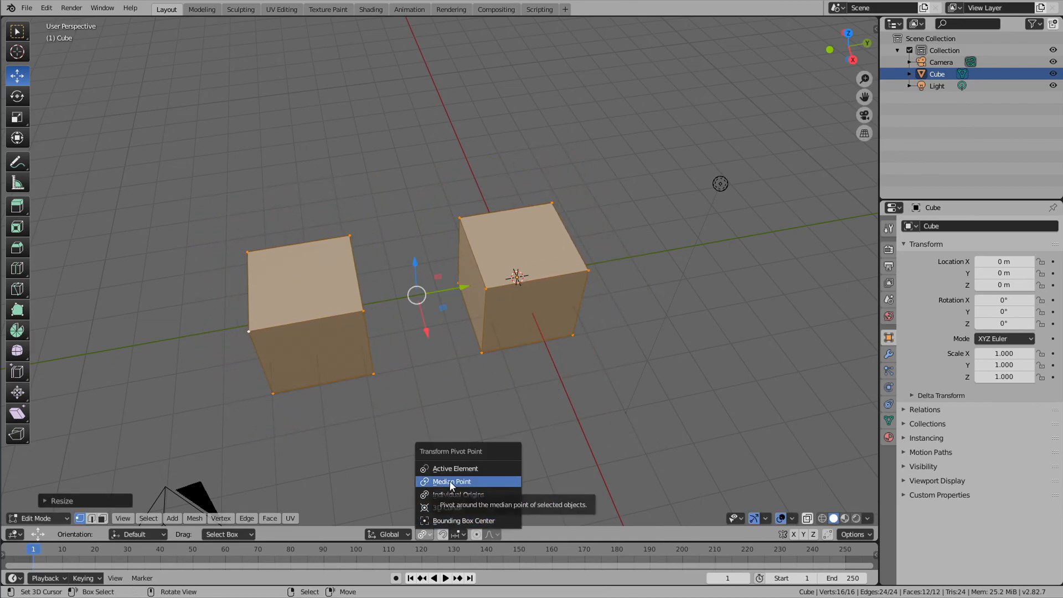
{"action": "left_click", "coordinate": [451, 482]}
{"action": "key", "text": "s"}
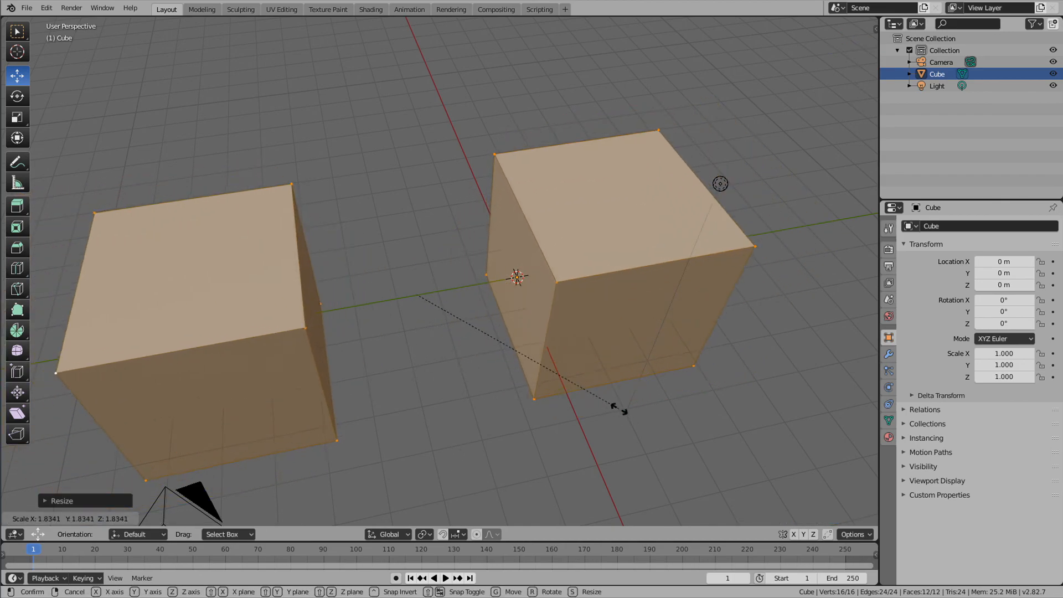
{"action": "left_click", "coordinate": [476, 385]}
Step: Set the transform pivot point to 3D Cursor and scale both cubes down towards the cursor
{"action": "left_click", "coordinate": [420, 534]}
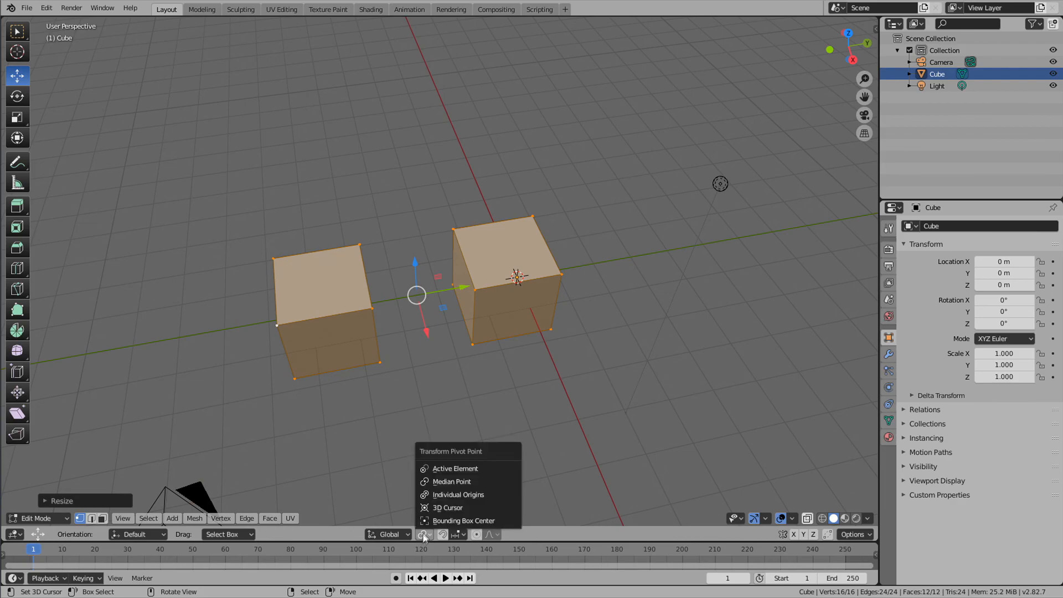
{"action": "left_click", "coordinate": [439, 508]}
{"action": "middle_click_drag", "start_coordinate": [439, 508], "coordinate": [565, 417]}
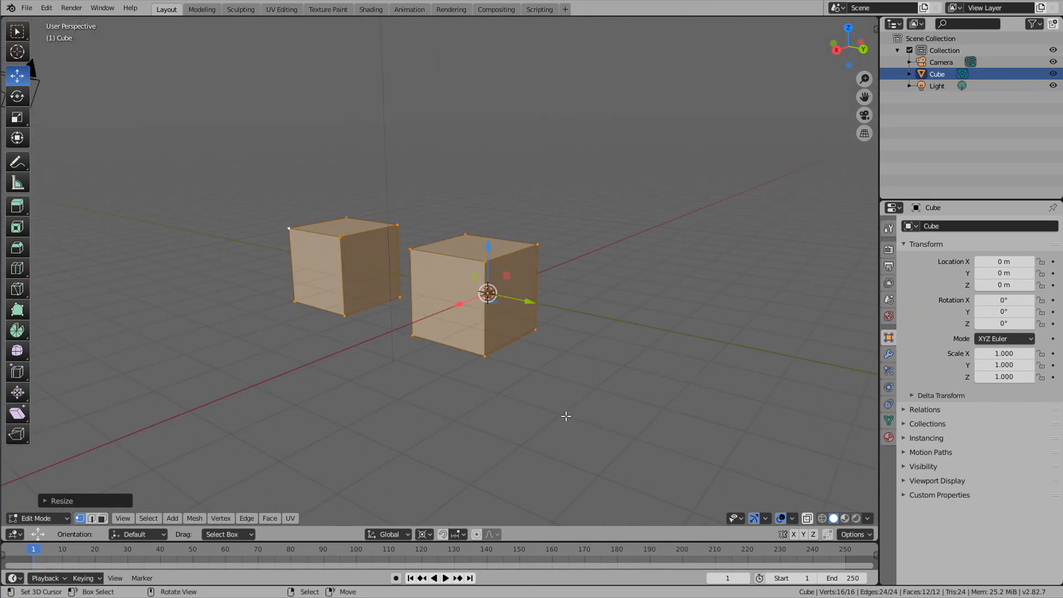
{"action": "key", "text": "s"}
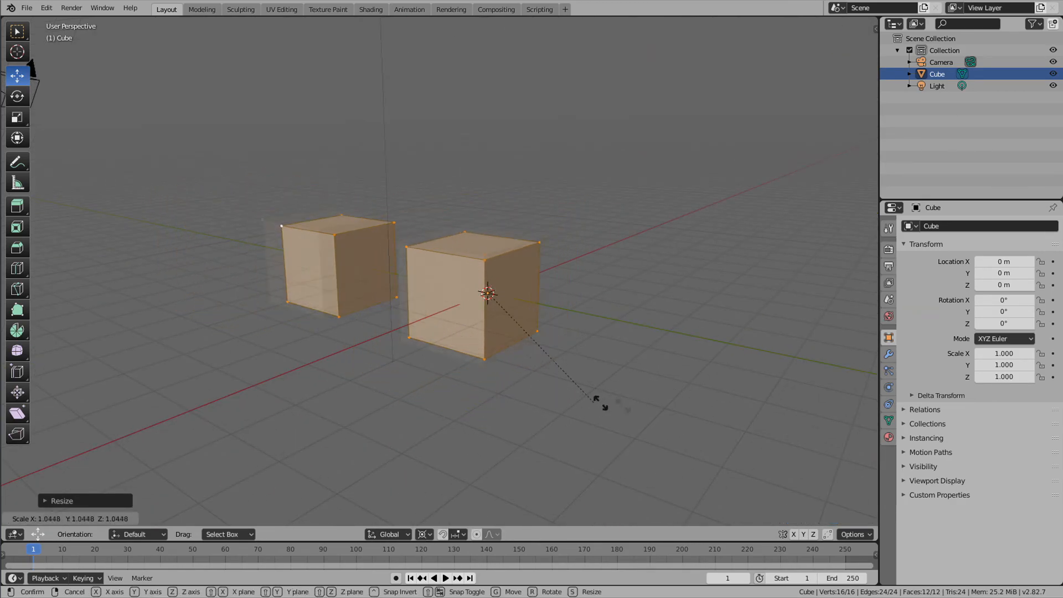
{"action": "left_click", "coordinate": [553, 398]}
Step: Set the transform pivot point to Bounding Box Center and scale both cubes down around it
{"action": "left_click", "coordinate": [424, 535]}
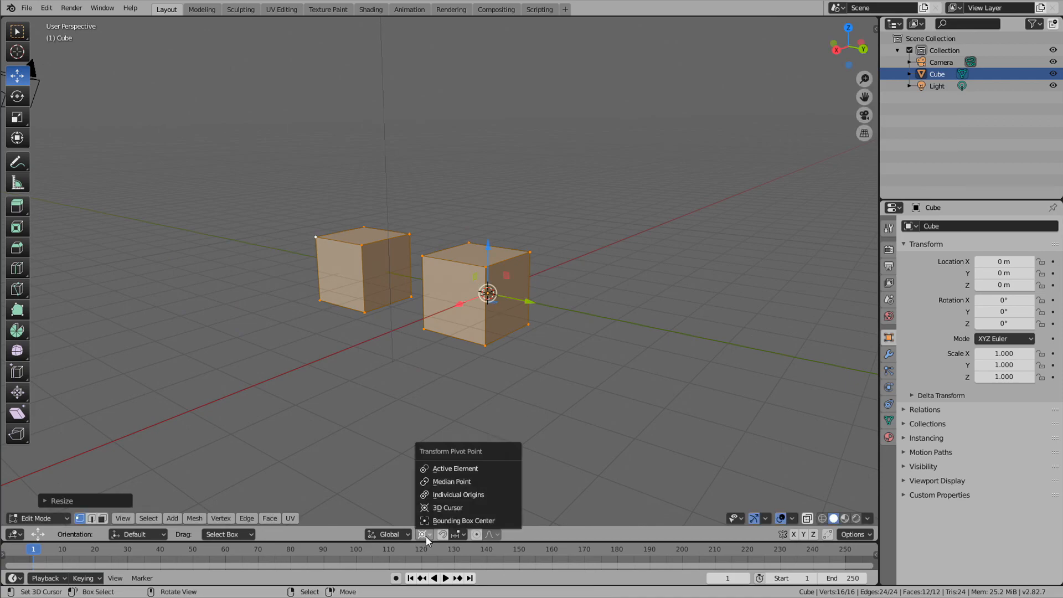
{"action": "left_click", "coordinate": [443, 520]}
{"action": "middle_click_drag", "start_coordinate": [367, 431], "coordinate": [493, 447]}
{"action": "scroll", "coordinate": [435, 435], "scroll_direction": "up", "scroll_amount": 2}
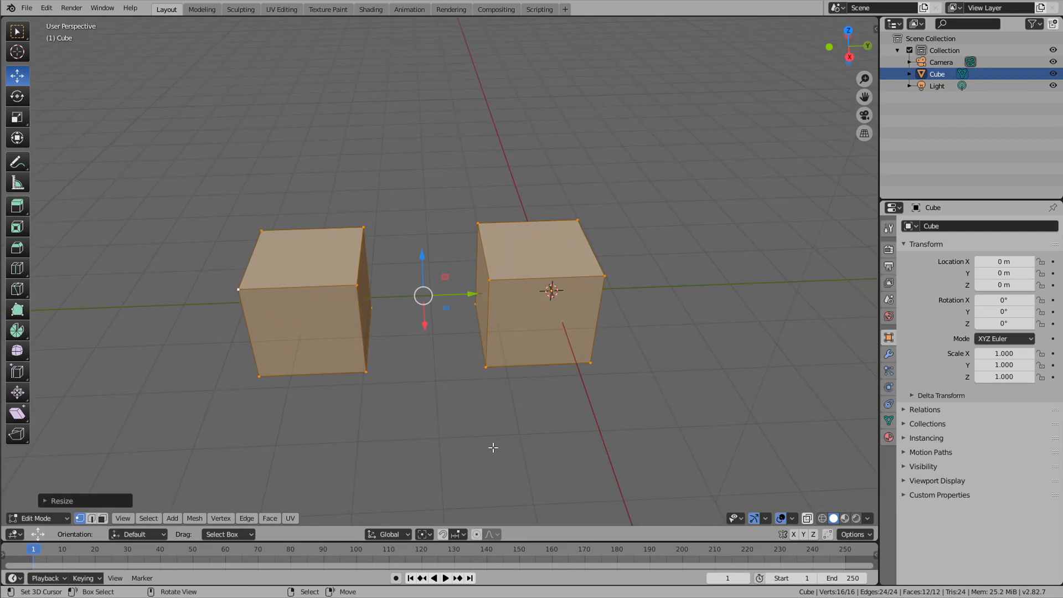
{"action": "key", "text": "s"}
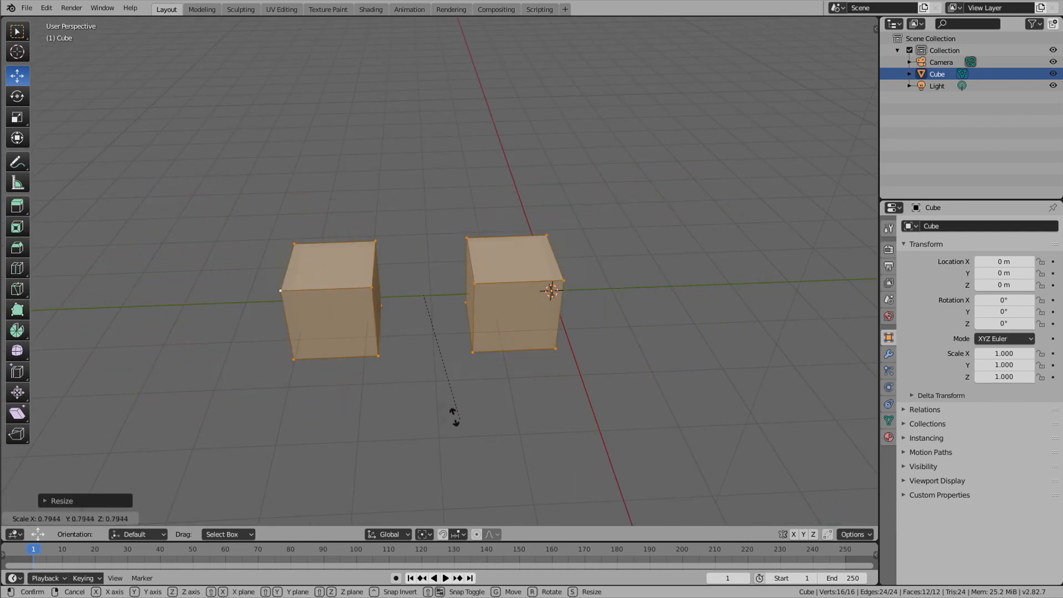
{"action": "left_click", "coordinate": [441, 416]}
Step: Add seven evenly spaced, unslid loop cuts across the Y direction of the duplicated cube
{"action": "middle_click_drag", "start_coordinate": [347, 355], "coordinate": [397, 384], "text": "shift"}
{"action": "scroll", "coordinate": [407, 372], "scroll_direction": "up", "scroll_amount": 5}
{"action": "key", "text": "ctrl+r"}
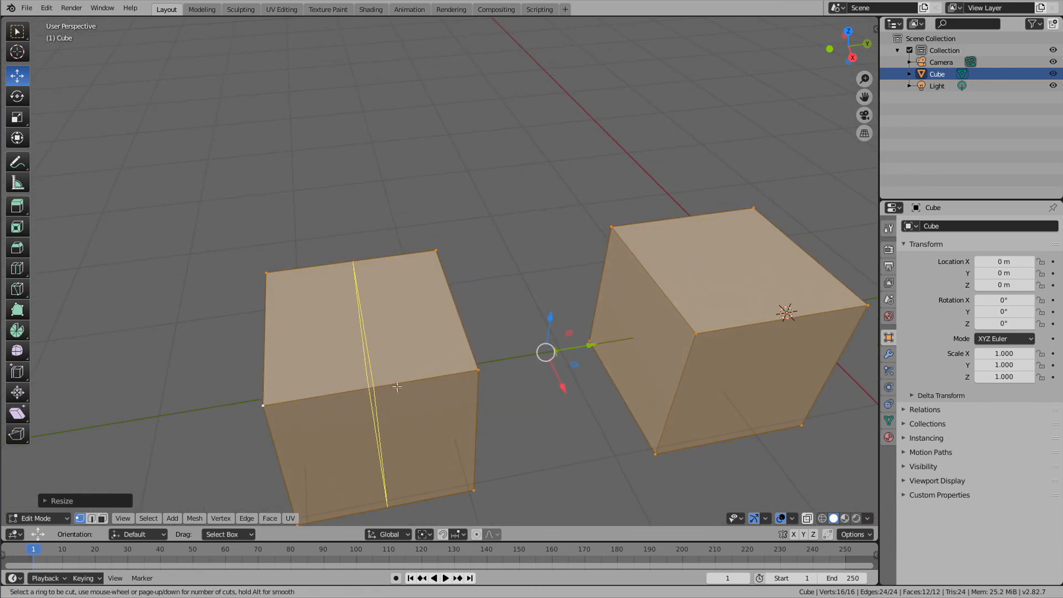
{"action": "scroll", "coordinate": [389, 400], "scroll_direction": "up", "scroll_amount": 6}
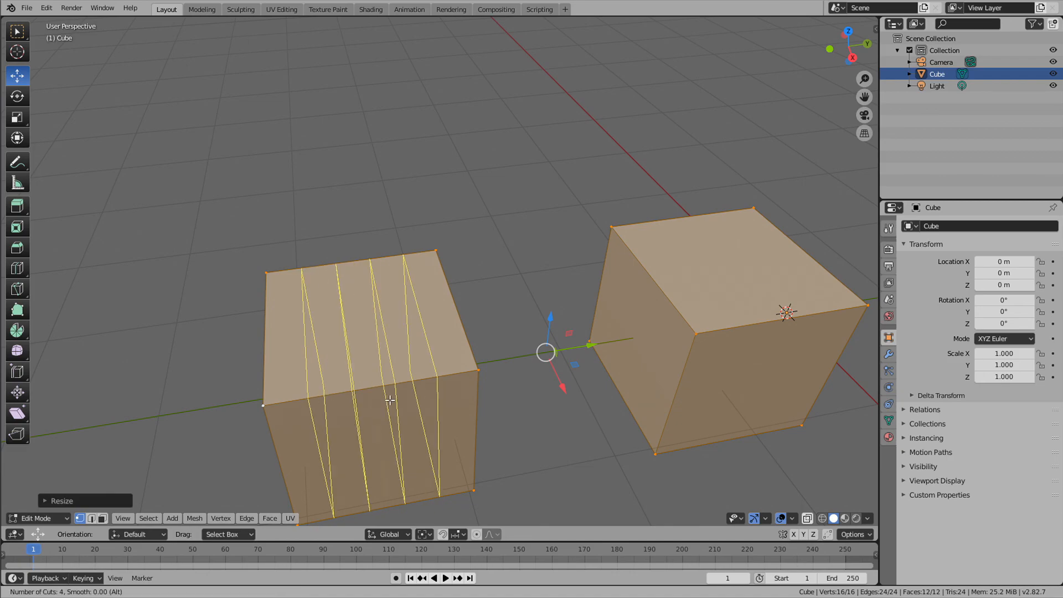
{"action": "left_click", "coordinate": [391, 400]}
{"action": "right_click", "coordinate": [391, 401]}
Step: Select both cubes, scale them down around the Bounding Box Center, and switch the transform pivot point to Median Point
{"action": "middle_click_drag", "start_coordinate": [580, 434], "coordinate": [430, 370]}
{"action": "scroll", "coordinate": [440, 372], "scroll_direction": "down", "scroll_amount": 2}
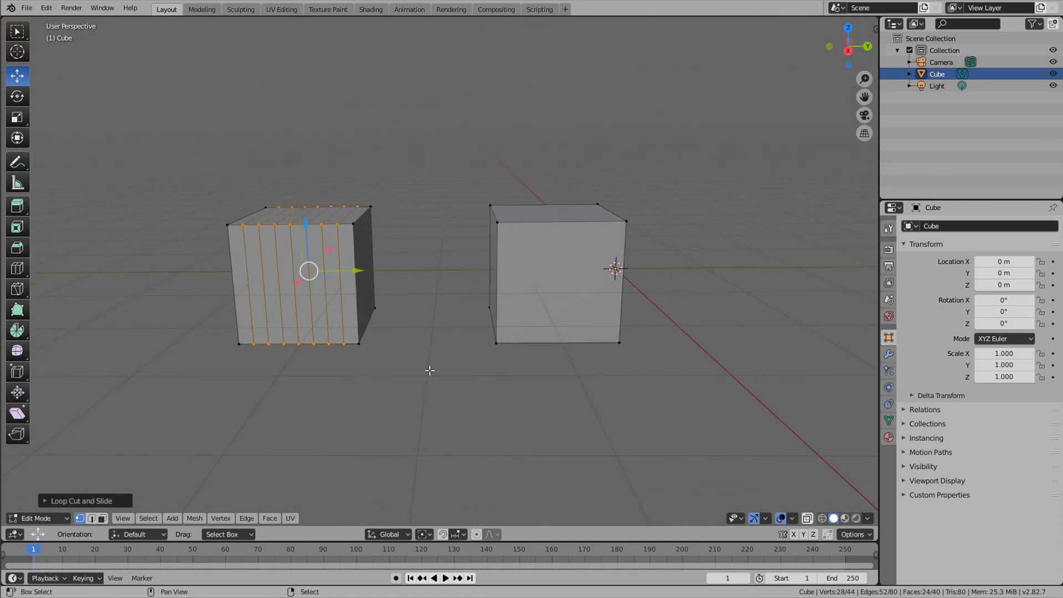
{"action": "key", "text": "a"}
{"action": "key", "text": "s"}
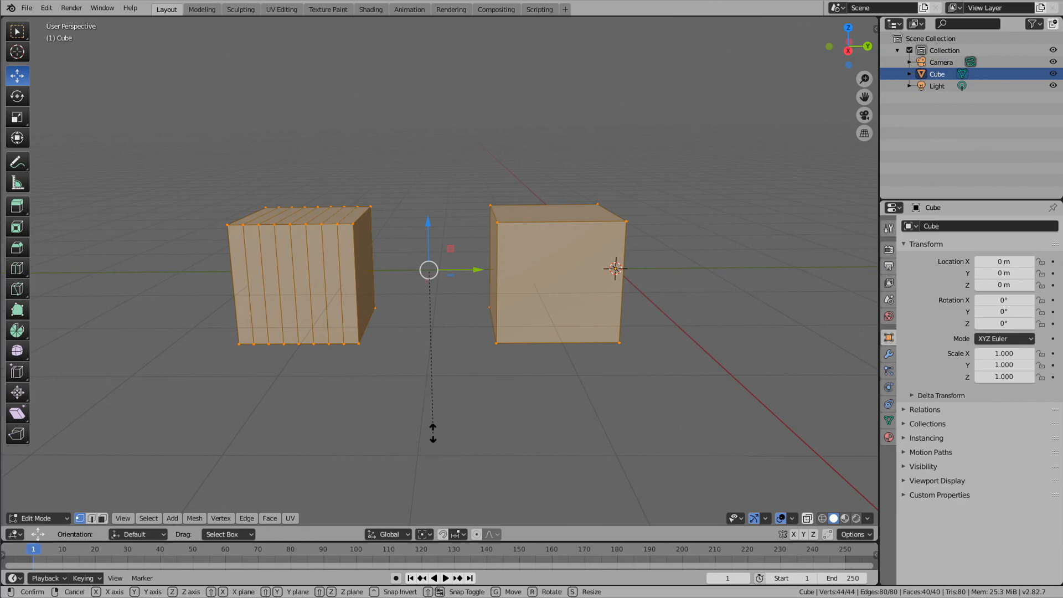
{"action": "left_click", "coordinate": [446, 391]}
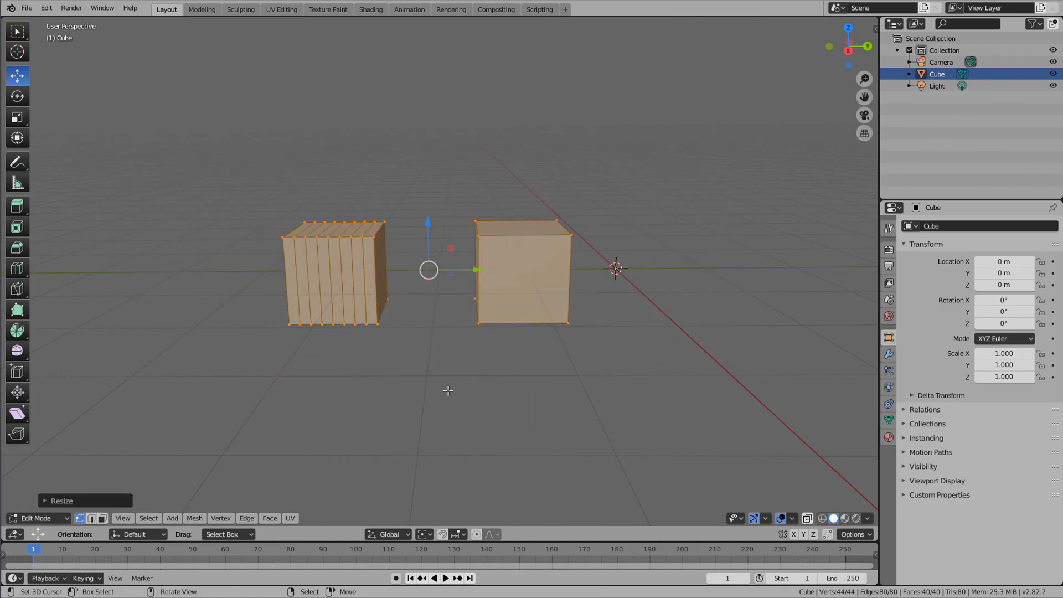
{"action": "left_click", "coordinate": [426, 534]}
{"action": "left_click", "coordinate": [450, 483]}
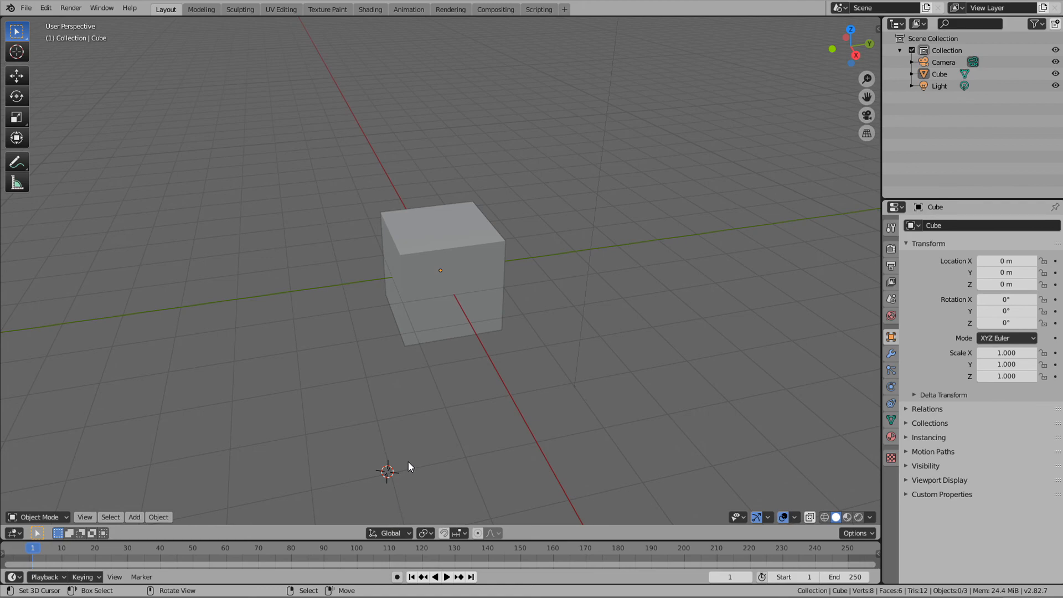
Step: Activate the Move tool, select the cube object and examine its Global orientation gizmo from several angles
{"action": "left_click", "coordinate": [400, 534]}
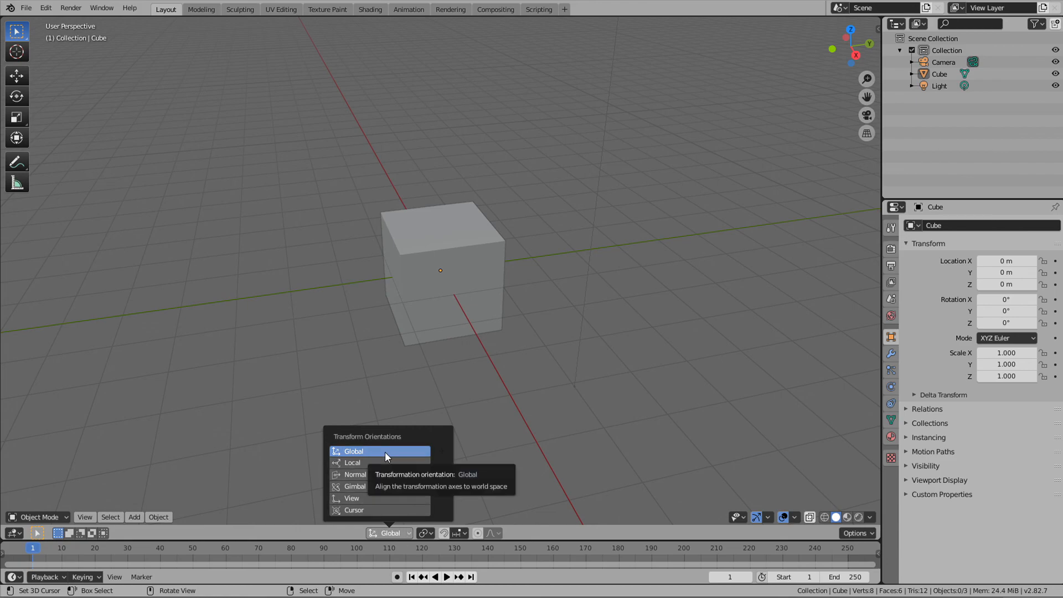
{"action": "left_click", "coordinate": [16, 76]}
{"action": "right_click", "coordinate": [390, 219]}
{"action": "middle_click_drag", "start_coordinate": [365, 275], "coordinate": [426, 272]}
{"action": "scroll", "coordinate": [565, 346], "scroll_direction": "up", "scroll_amount": 3}
{"action": "middle_click_drag", "start_coordinate": [612, 373], "coordinate": [447, 351]}
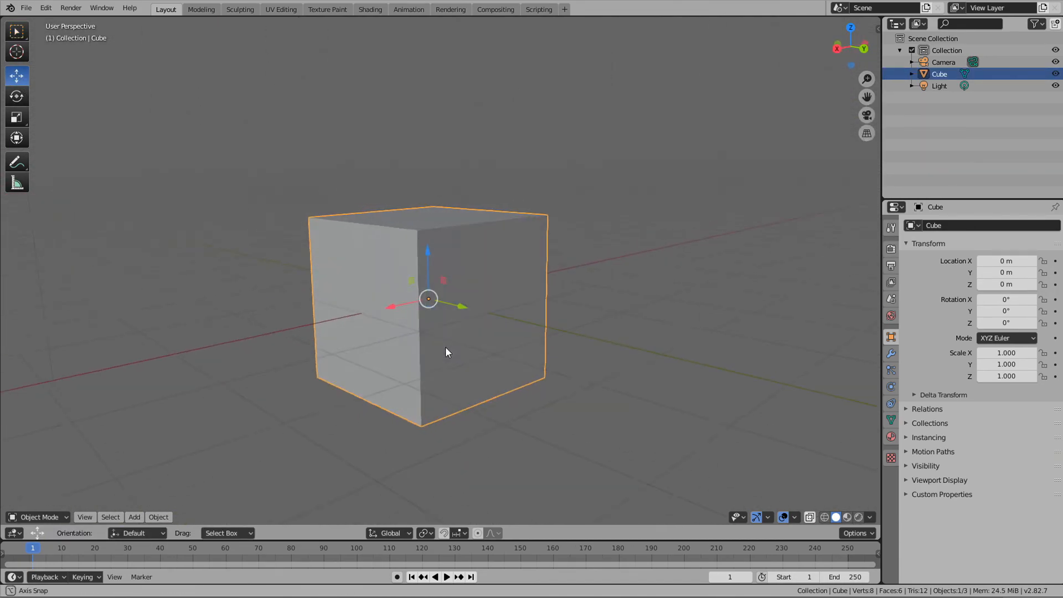
{"action": "scroll", "coordinate": [589, 371], "scroll_direction": "down", "scroll_amount": 2}
{"action": "middle_click_drag", "start_coordinate": [589, 371], "coordinate": [527, 388]}
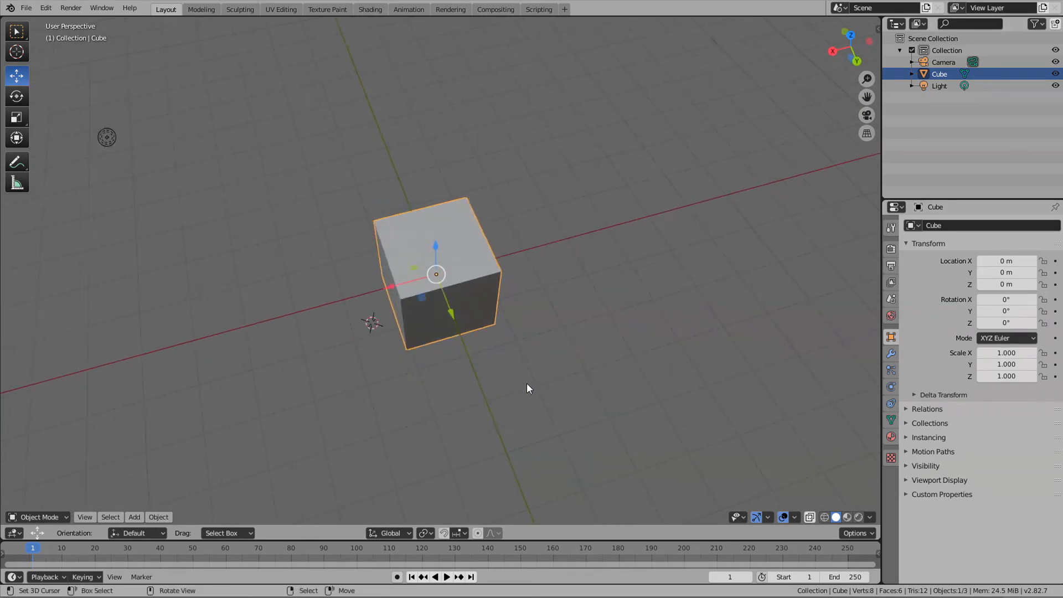
{"action": "middle_click_drag", "start_coordinate": [437, 443], "coordinate": [493, 395]}
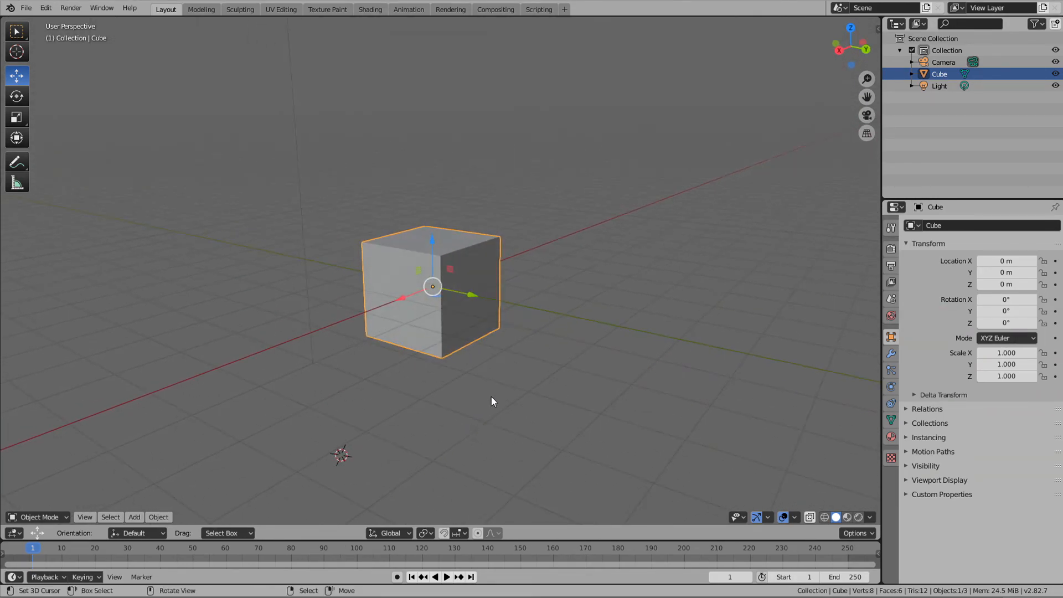
Step: Set the transform orientation to Local and compare the gizmo's axes with the cube's
{"action": "left_click", "coordinate": [390, 532]}
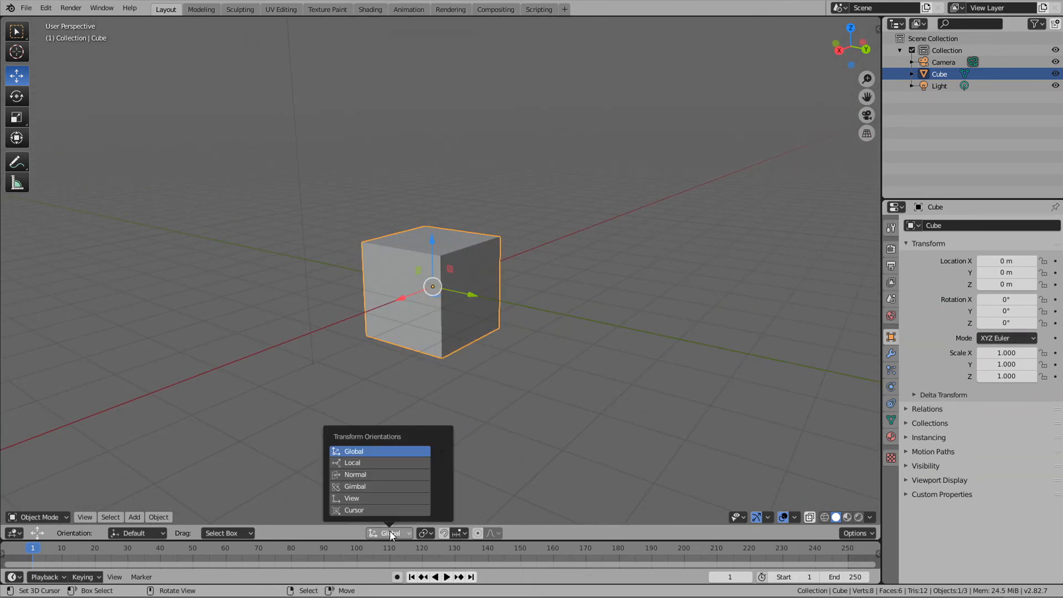
{"action": "left_click", "coordinate": [389, 463]}
{"action": "middle_click_drag", "start_coordinate": [315, 382], "coordinate": [616, 331]}
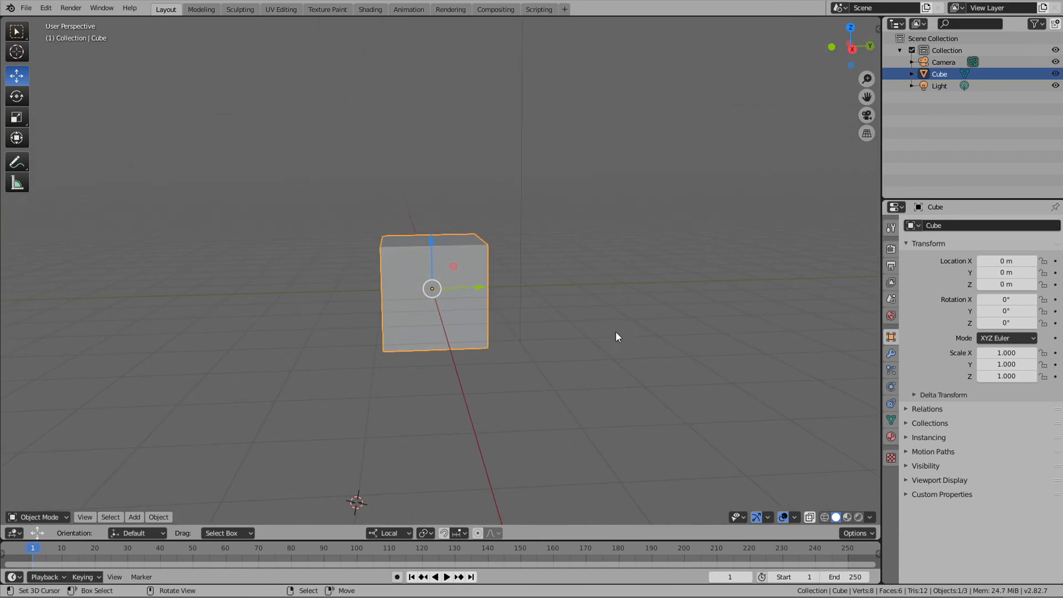
Step: Rotate the cube 35° about the X axis and examine how its Local gizmo is aligned
{"action": "key", "text": "r"}
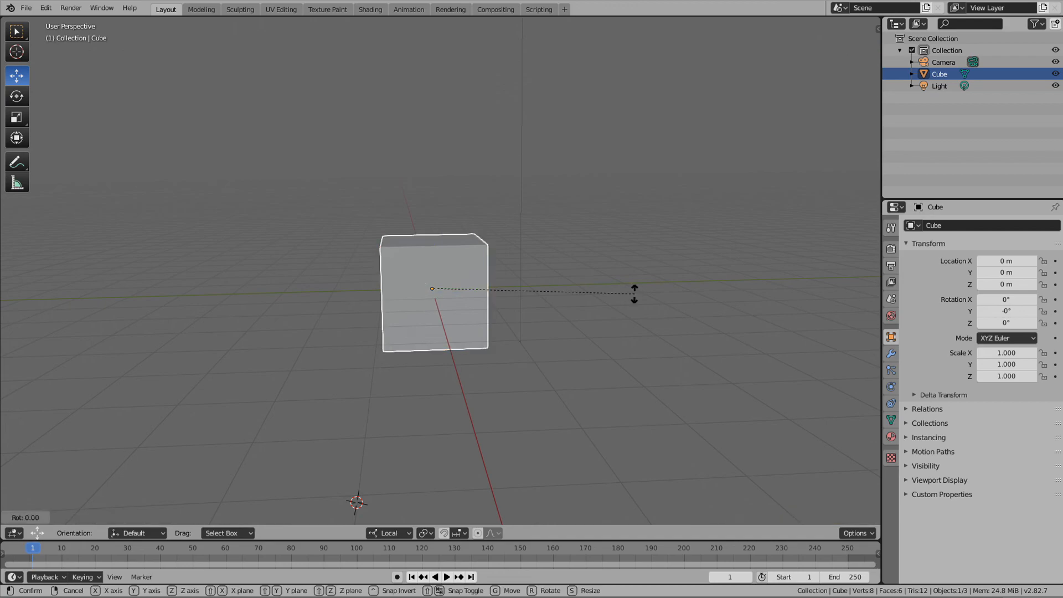
{"action": "key", "text": "x"}
{"action": "left_click", "coordinate": [579, 187]}
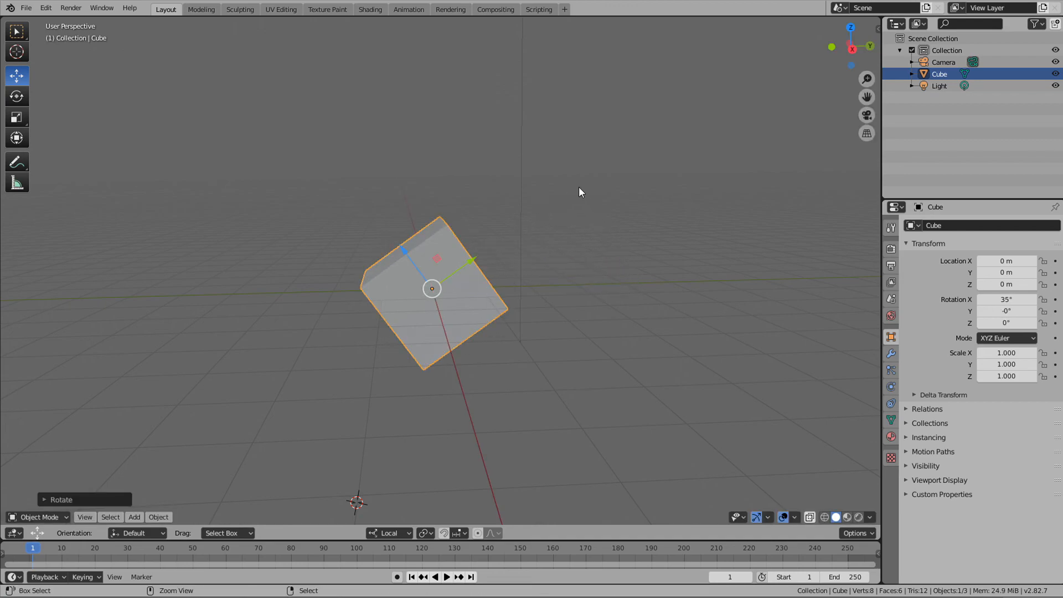
{"action": "middle_click_drag", "start_coordinate": [548, 374], "coordinate": [616, 353]}
{"action": "middle_click_drag", "start_coordinate": [539, 392], "coordinate": [605, 377]}
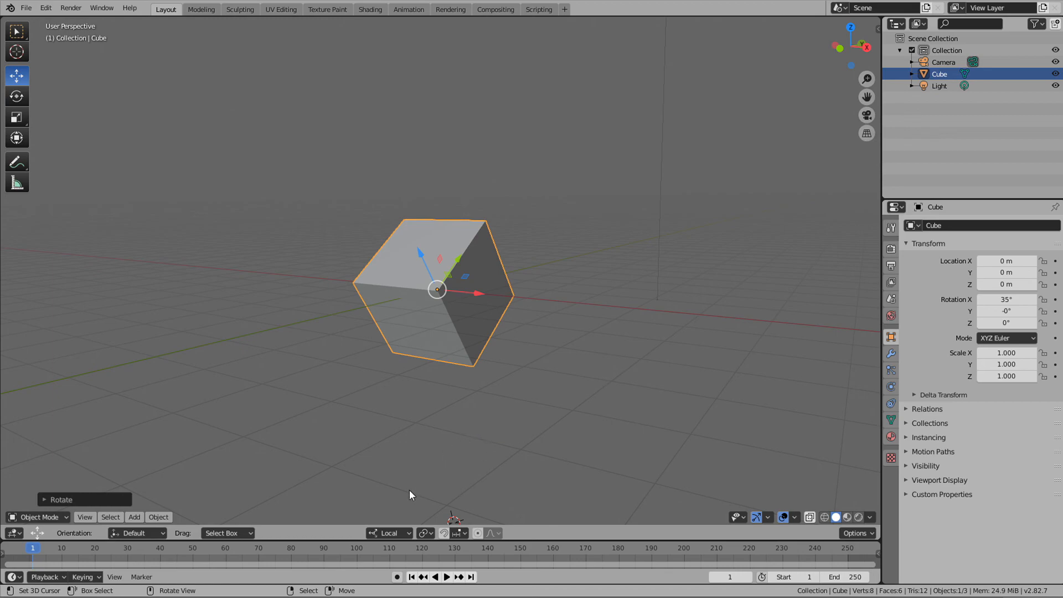
Step: Try the Normal transform orientation on the rotated cube in Object Mode, then undo the rotation
{"action": "left_click", "coordinate": [381, 533]}
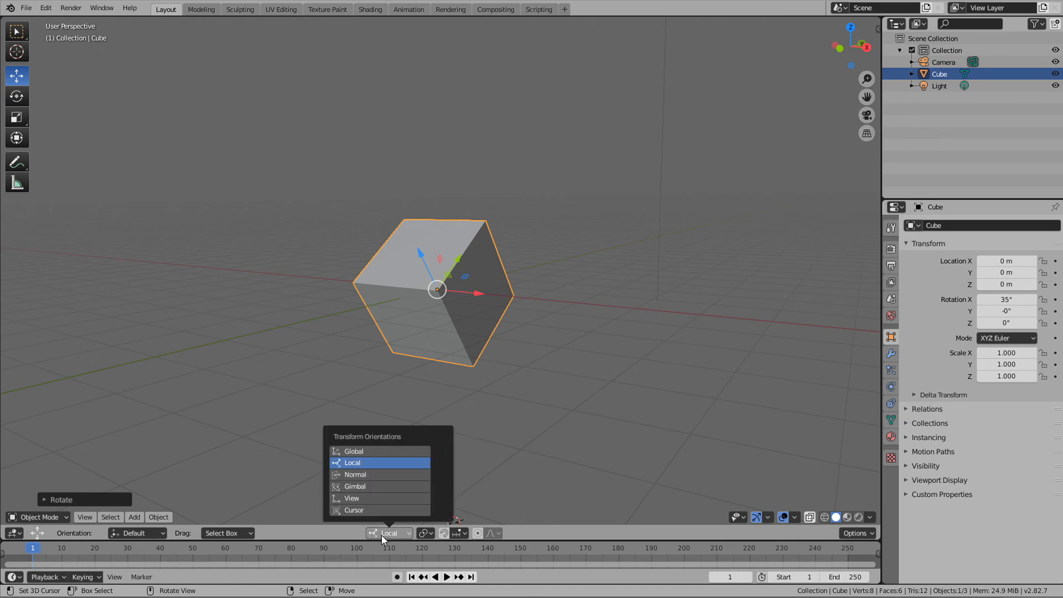
{"action": "left_click", "coordinate": [381, 475]}
{"action": "middle_click_drag", "start_coordinate": [381, 475], "coordinate": [321, 460]}
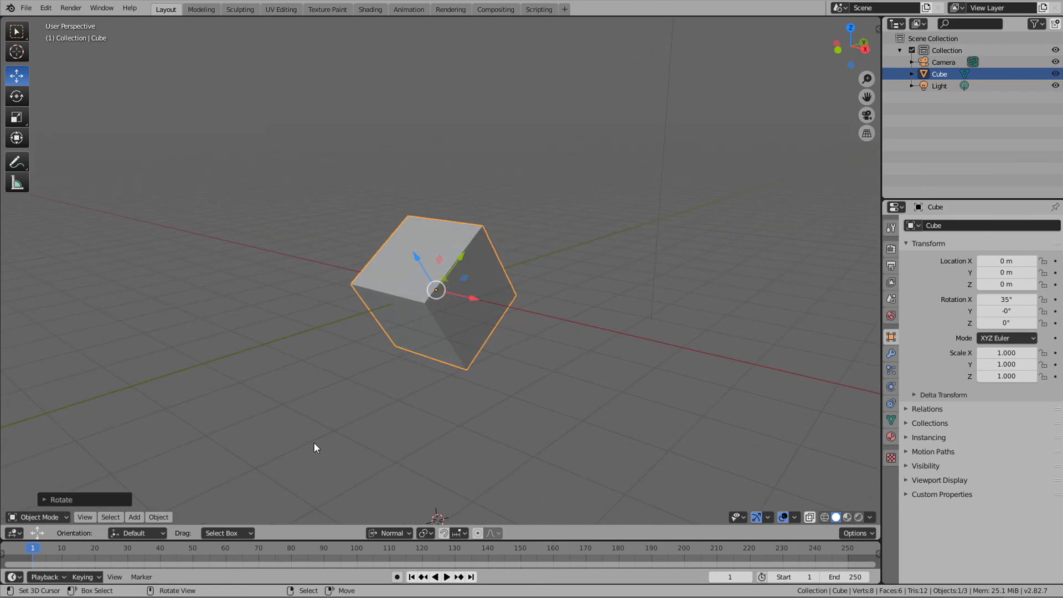
{"action": "key", "text": "ctrl+z"}
{"action": "key", "text": "ctrl+z"}
Step: In Edit Mode, move the cube's top edge on the positive X side inward and down to form a sloped wedge
{"action": "left_click", "coordinate": [50, 517]}
{"action": "left_click", "coordinate": [44, 491]}
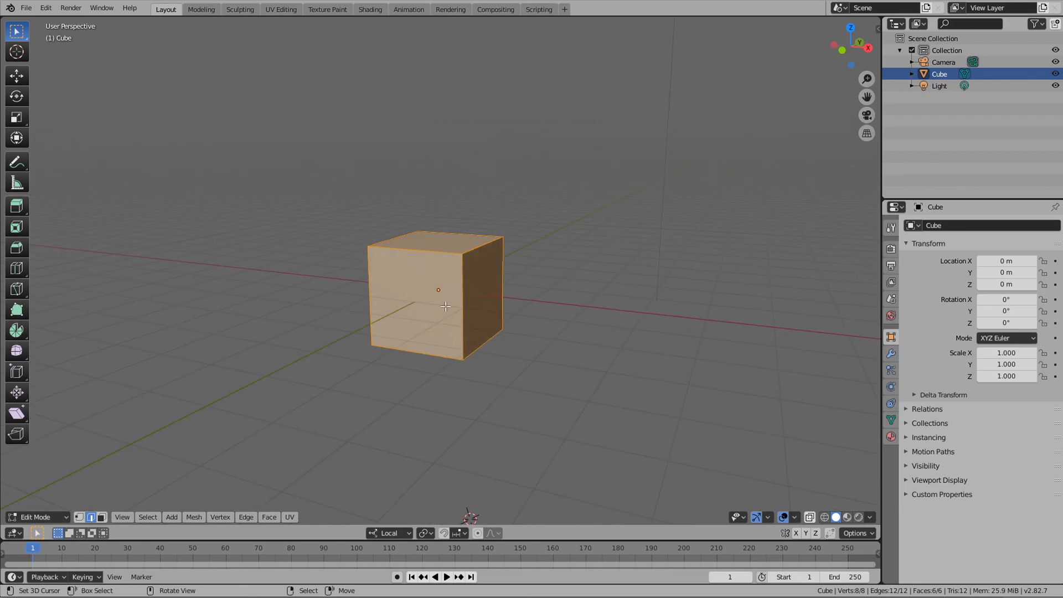
{"action": "right_click", "coordinate": [475, 250]}
{"action": "middle_click_drag", "start_coordinate": [472, 286], "coordinate": [451, 306], "text": "shift"}
{"action": "scroll", "coordinate": [451, 306], "scroll_direction": "up", "scroll_amount": 1}
{"action": "left_click", "coordinate": [19, 79]}
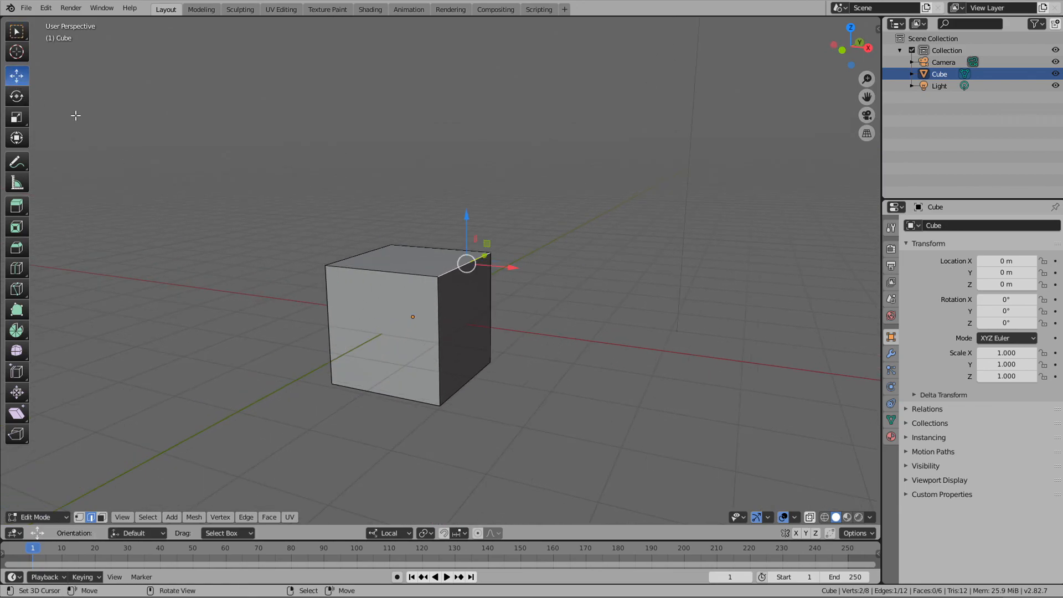
{"action": "left_click_drag", "start_coordinate": [512, 268], "coordinate": [470, 264]}
{"action": "left_click_drag", "start_coordinate": [415, 211], "coordinate": [422, 263]}
Step: Select the wedge's two sloped faces in face select mode and set the transform orientation to Normal
{"action": "left_click", "coordinate": [101, 517]}
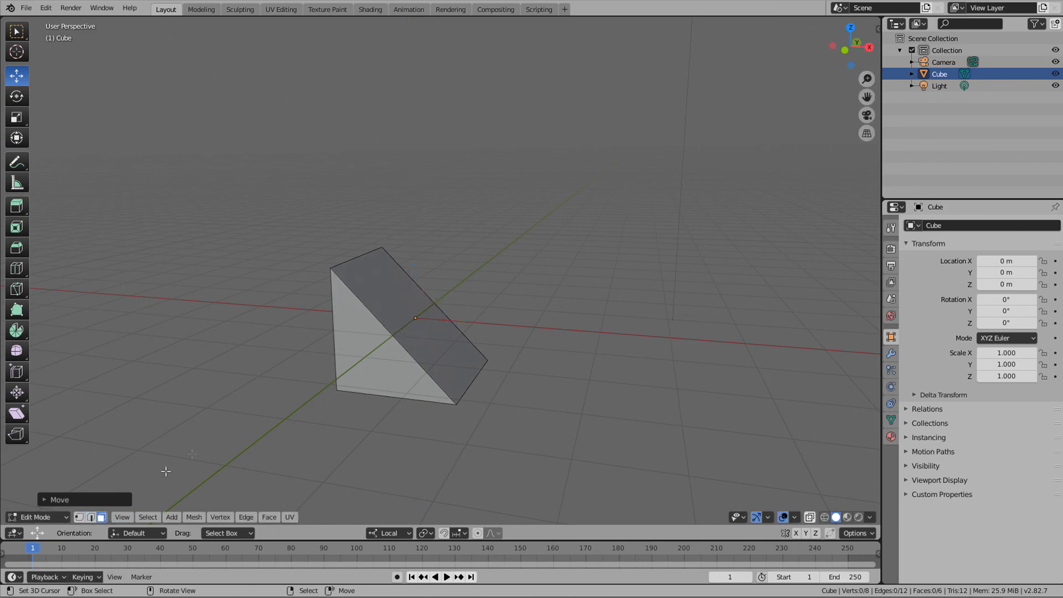
{"action": "right_click", "coordinate": [378, 308]}
{"action": "right_click", "coordinate": [439, 360], "text": "shift"}
{"action": "middle_click_drag", "start_coordinate": [481, 459], "coordinate": [421, 492]}
{"action": "left_click", "coordinate": [397, 534]}
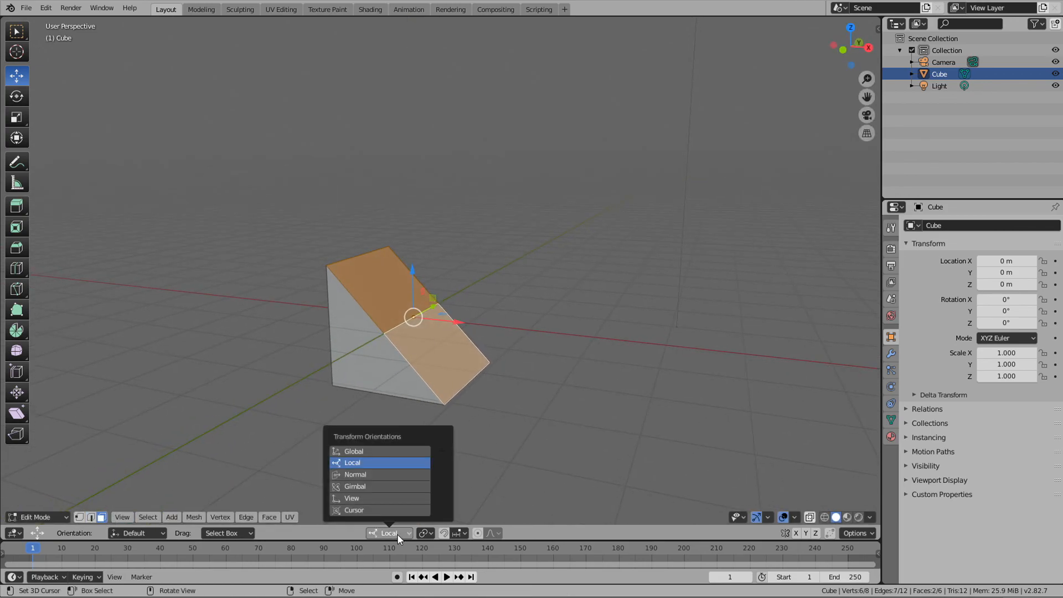
{"action": "left_click", "coordinate": [387, 474]}
Step: Try extruding the wedge's two selected sloped faces along their normal, then undo the extrusion
{"action": "middle_click_drag", "start_coordinate": [520, 354], "coordinate": [337, 351]}
{"action": "mouse_move", "coordinate": [374, 382]}
{"action": "middle_mouse_down"}
{"action": "mouse_move", "coordinate": [375, 339]}
{"action": "mouse_move", "coordinate": [379, 363]}
{"action": "middle_mouse_up"}
{"action": "key", "text": "e"}
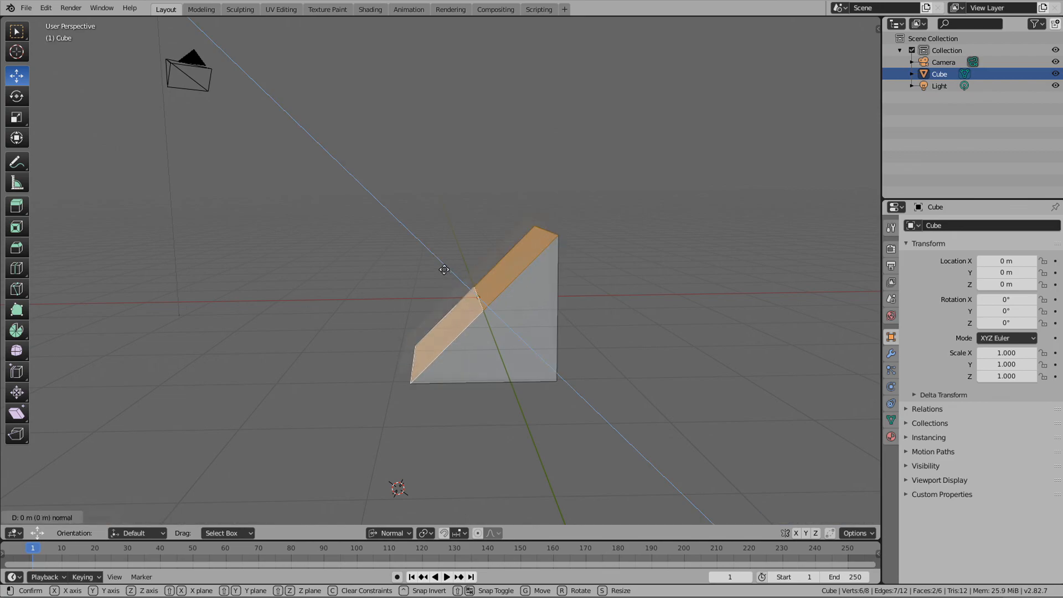
{"action": "left_click", "coordinate": [349, 189]}
{"action": "middle_click_drag", "start_coordinate": [350, 189], "coordinate": [650, 238]}
{"action": "key", "text": "ctrl+z"}
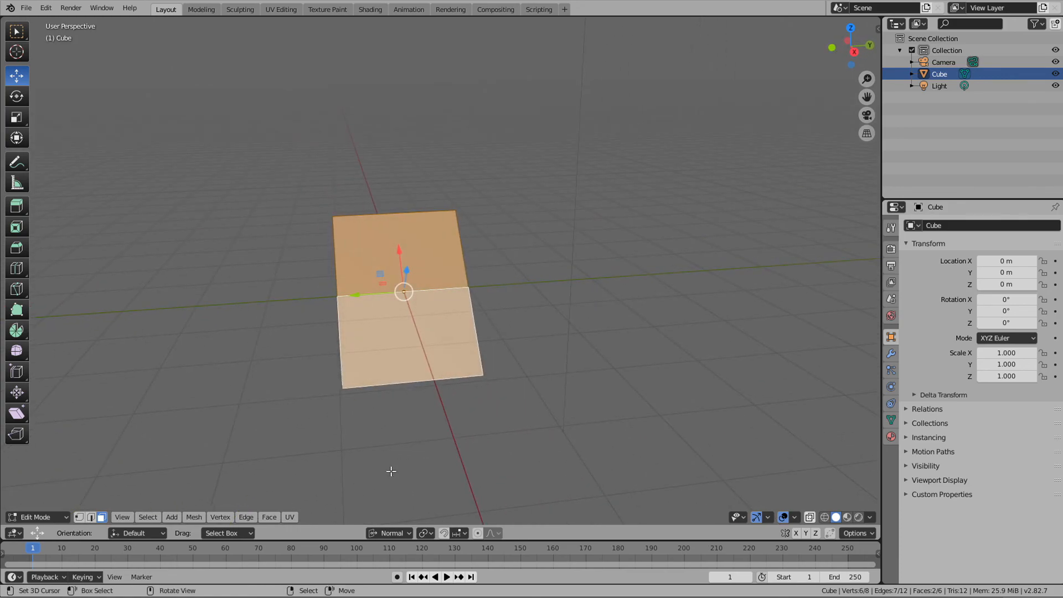
Step: Set the transform orientation to View and examine how the gizmo on the sloped faces follows the viewing angle
{"action": "middle_click_drag", "start_coordinate": [391, 468], "coordinate": [456, 477]}
{"action": "left_click", "coordinate": [390, 534]}
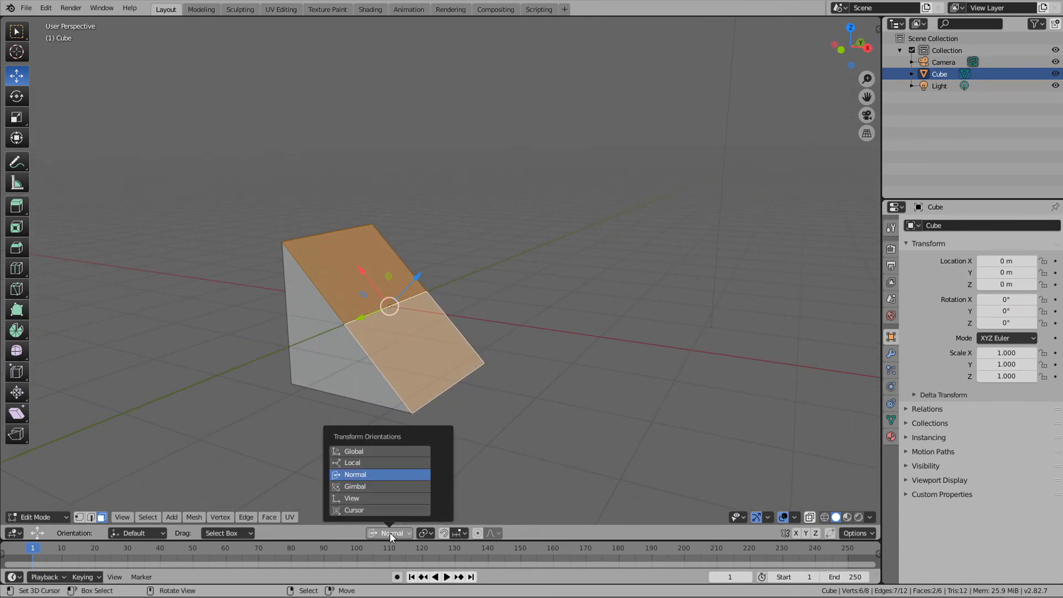
{"action": "left_click", "coordinate": [398, 497]}
{"action": "middle_click_drag", "start_coordinate": [614, 418], "coordinate": [309, 377]}
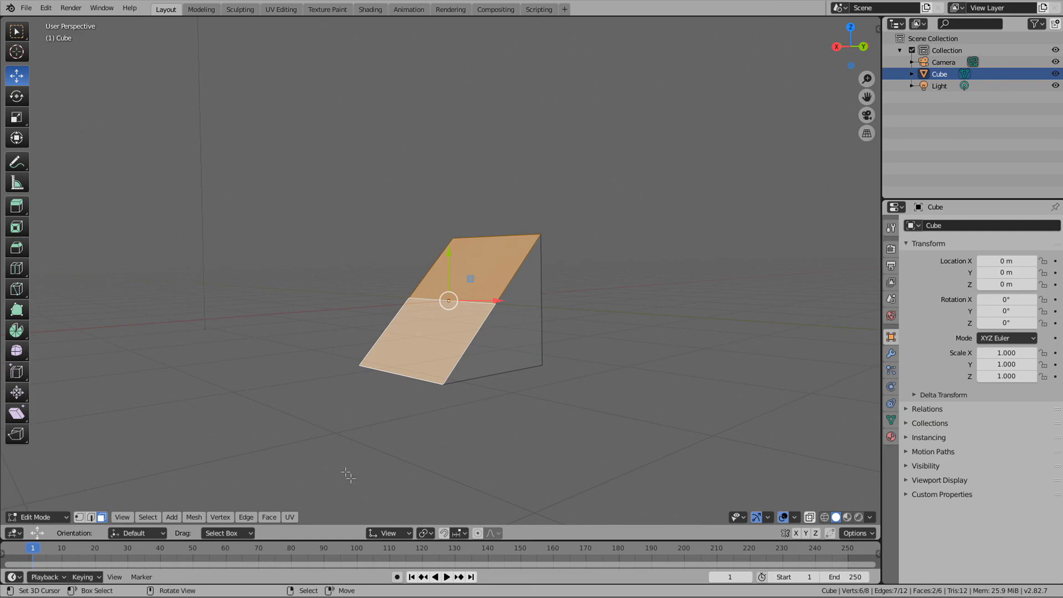
Step: Set the transform orientation to Cursor and examine the gizmo on the sloped faces from different angles
{"action": "left_click", "coordinate": [389, 532]}
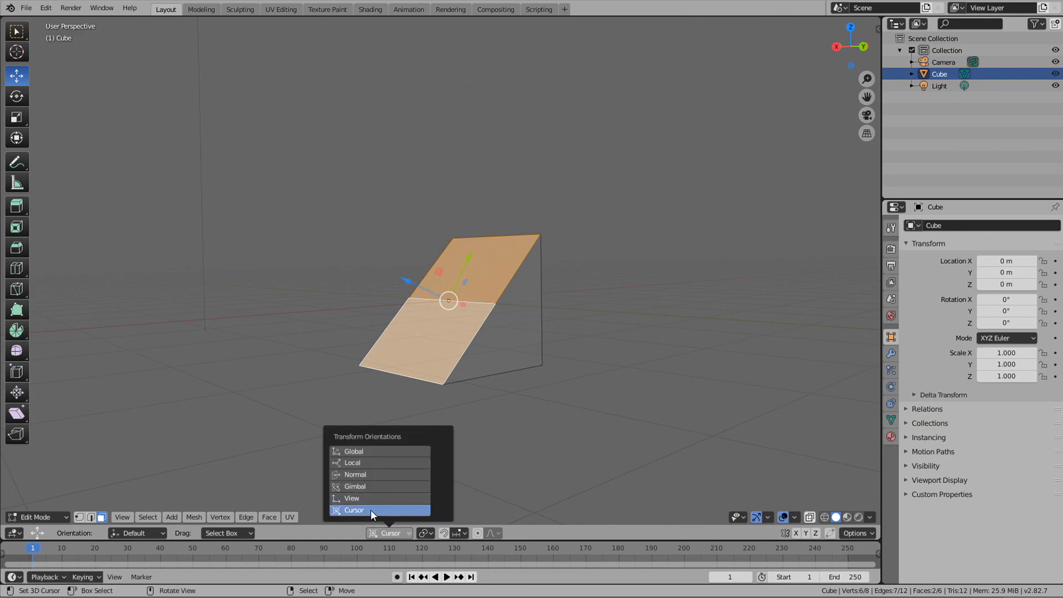
{"action": "left_click", "coordinate": [371, 509]}
{"action": "middle_click_drag", "start_coordinate": [221, 399], "coordinate": [358, 331]}
{"action": "middle_click_drag", "start_coordinate": [582, 284], "coordinate": [494, 285]}
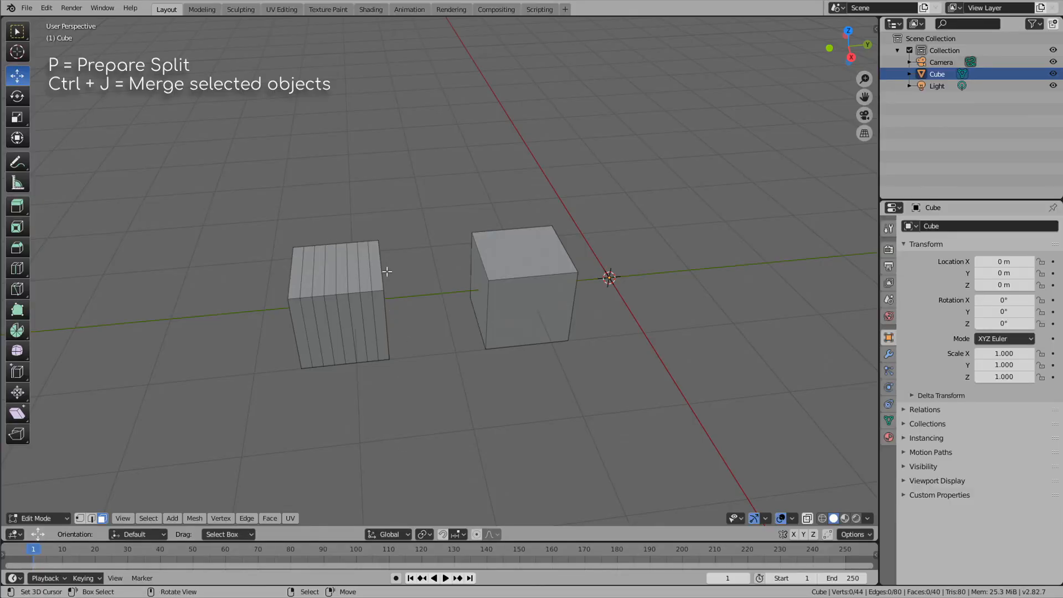
Step: Select the whole undivided cube using X-ray and separate the selection into its own object
{"action": "left_click", "coordinate": [806, 518]}
{"action": "left_click_drag", "start_coordinate": [461, 188], "coordinate": [586, 468]}
{"action": "left_click", "coordinate": [807, 518]}
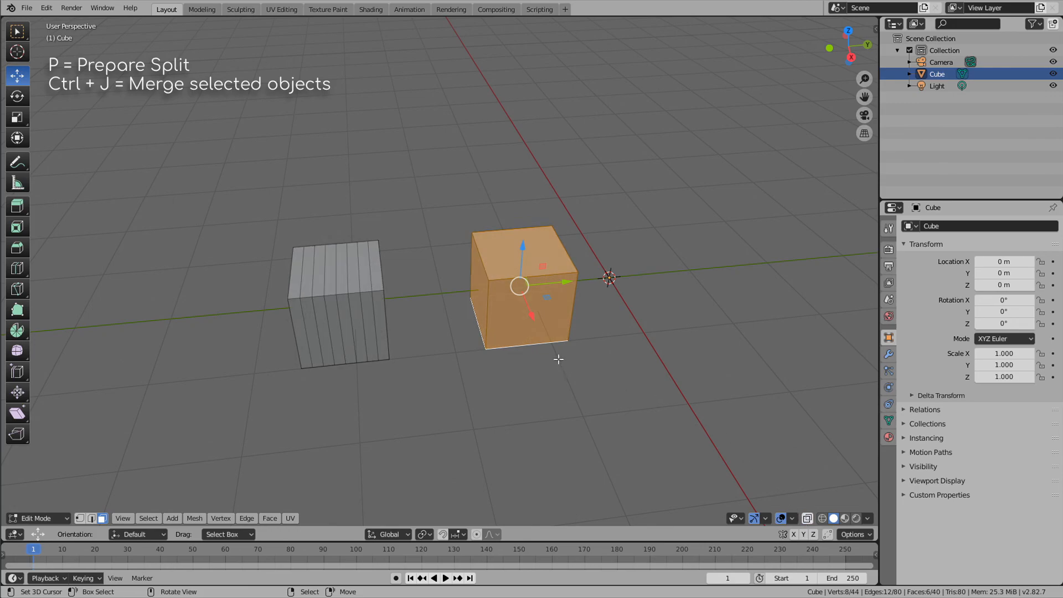
{"action": "key", "text": "p"}
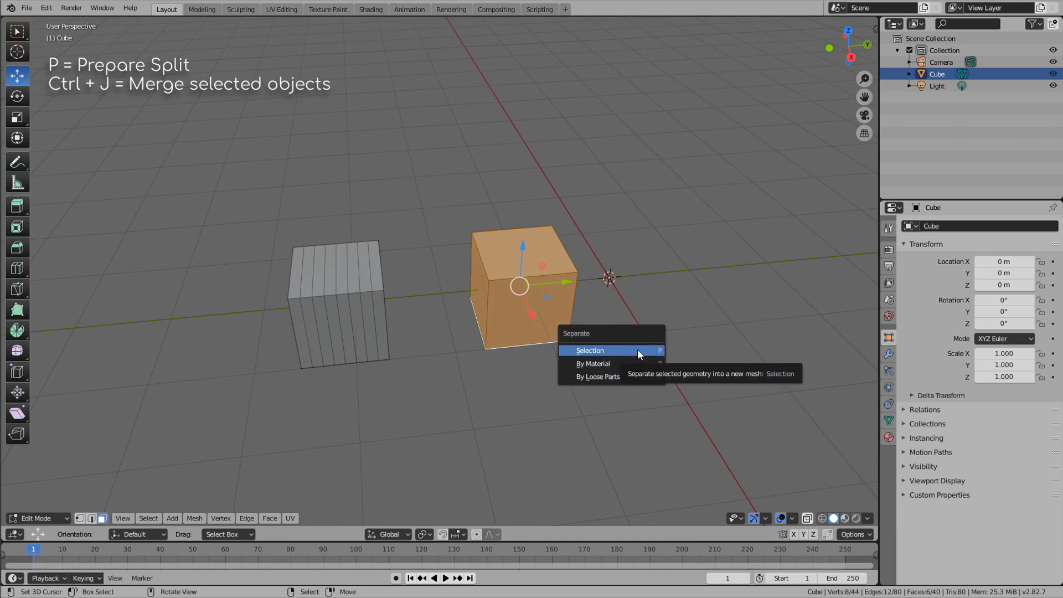
{"action": "left_click", "coordinate": [636, 350]}
Step: Return to Object Mode and select each of the two separated cubes individually
{"action": "left_click", "coordinate": [45, 517]}
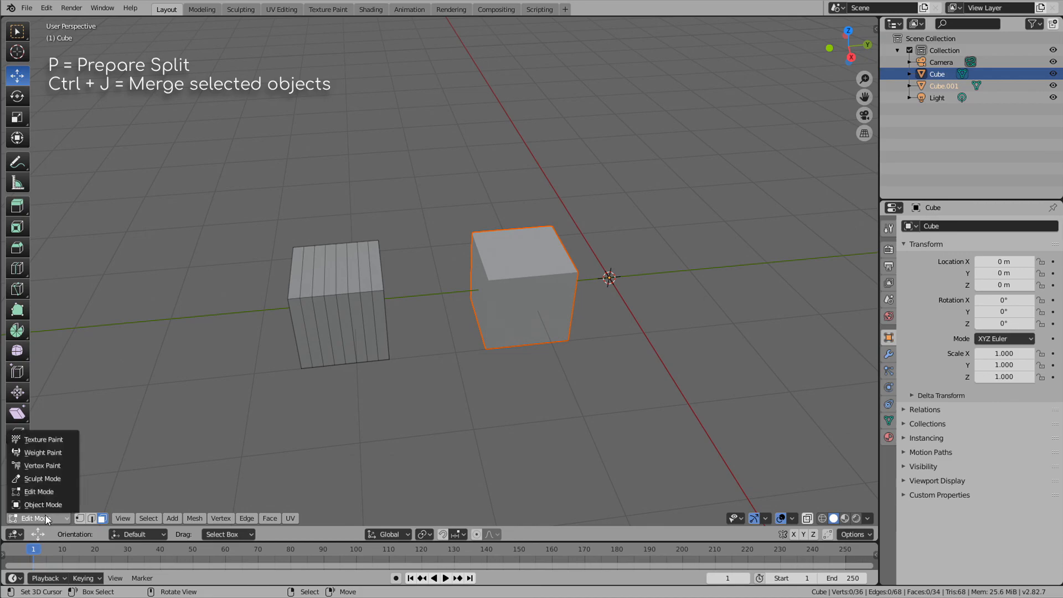
{"action": "left_click", "coordinate": [48, 505]}
{"action": "left_click", "coordinate": [330, 426]}
{"action": "left_click", "coordinate": [344, 349]}
{"action": "left_click", "coordinate": [496, 330]}
{"action": "left_click", "coordinate": [334, 330]}
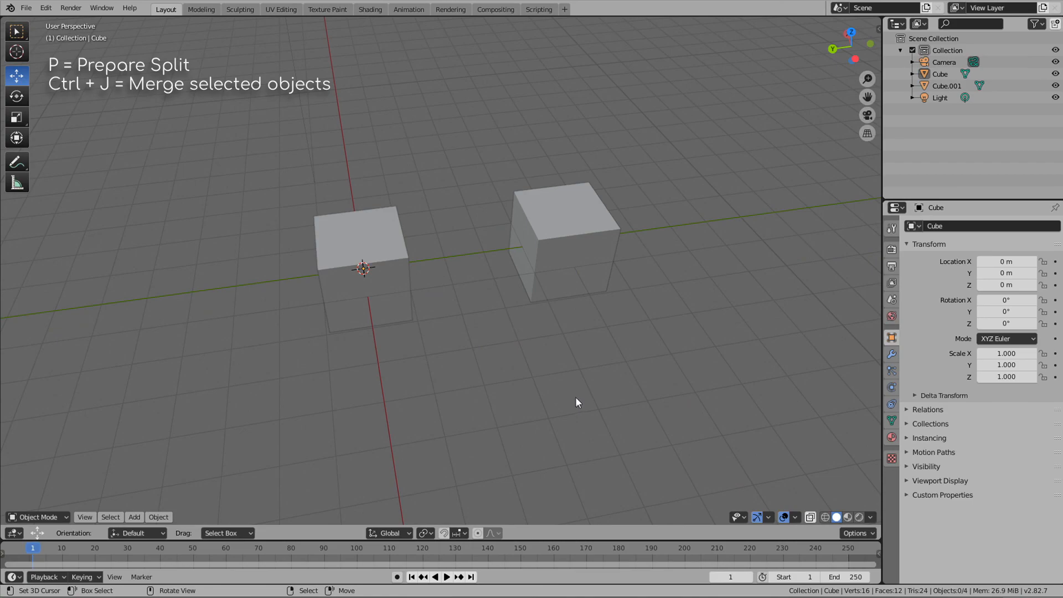
Step: Join the two cubes into one object with Cube.001 as the active object and enter Edit Mode
{"action": "middle_click_drag", "start_coordinate": [576, 397], "coordinate": [568, 387]}
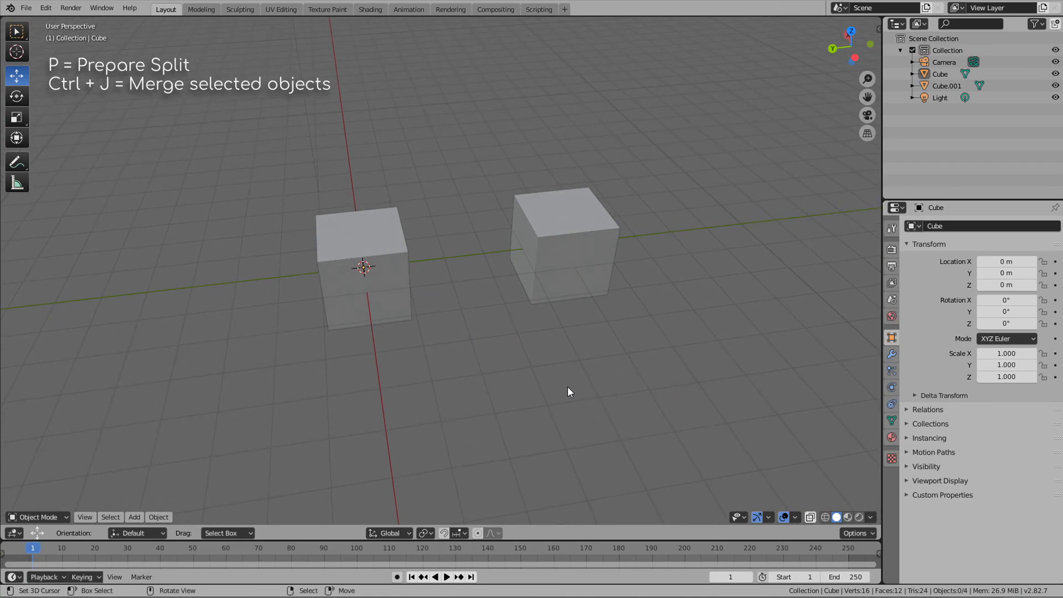
{"action": "left_click", "coordinate": [401, 310]}
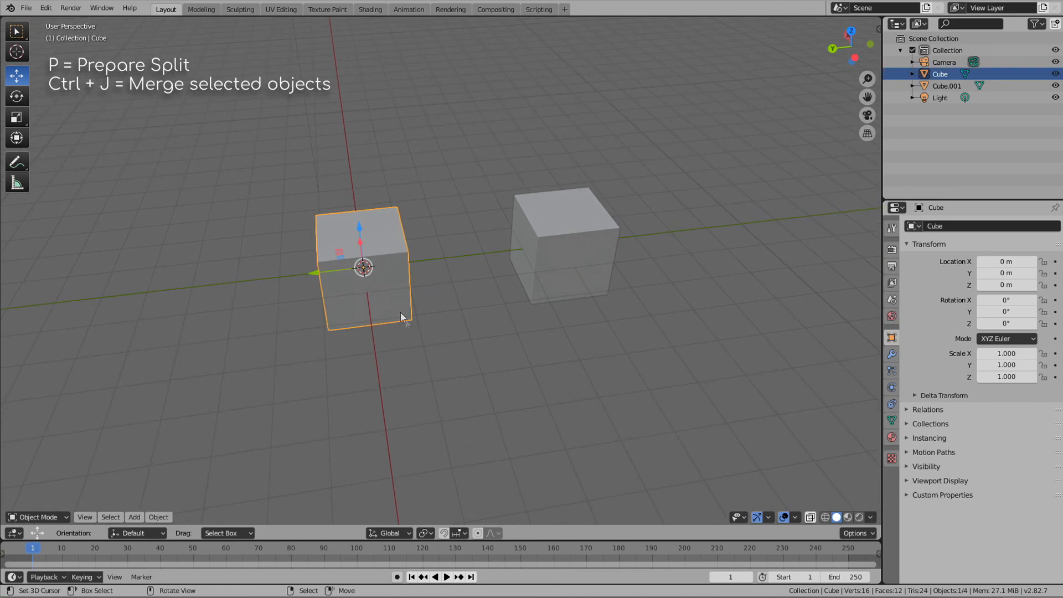
{"action": "left_click", "coordinate": [592, 261], "text": "shift"}
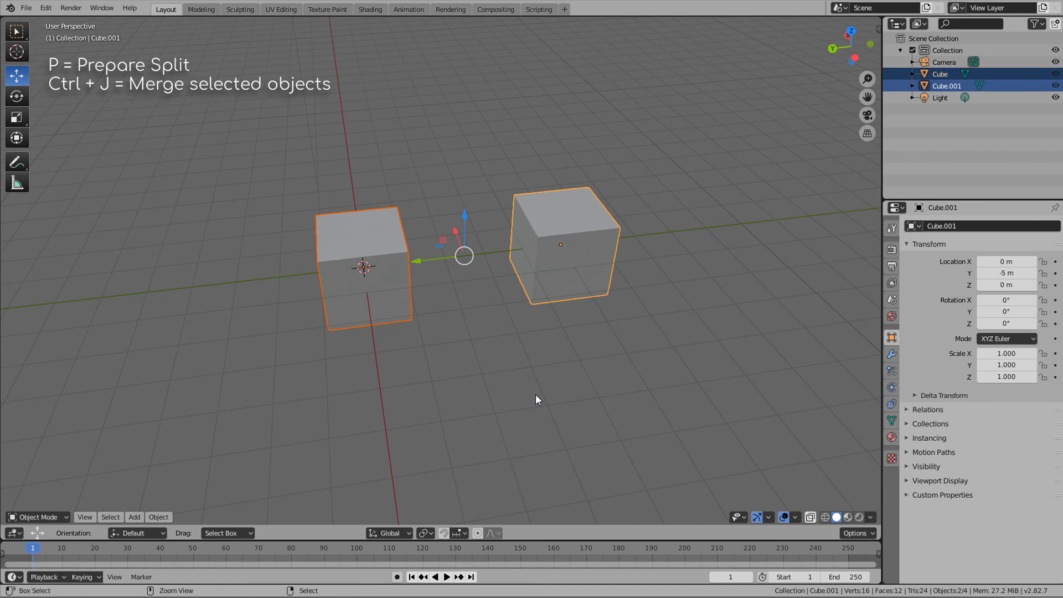
{"action": "key", "text": "ctrl+j"}
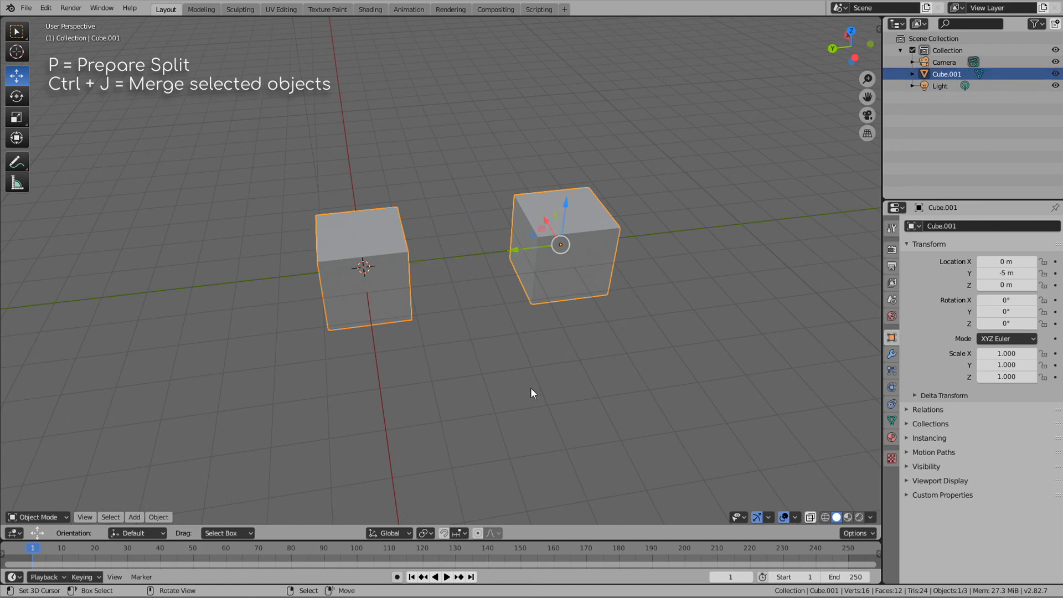
{"action": "left_click", "coordinate": [38, 517]}
{"action": "left_click", "coordinate": [34, 489]}
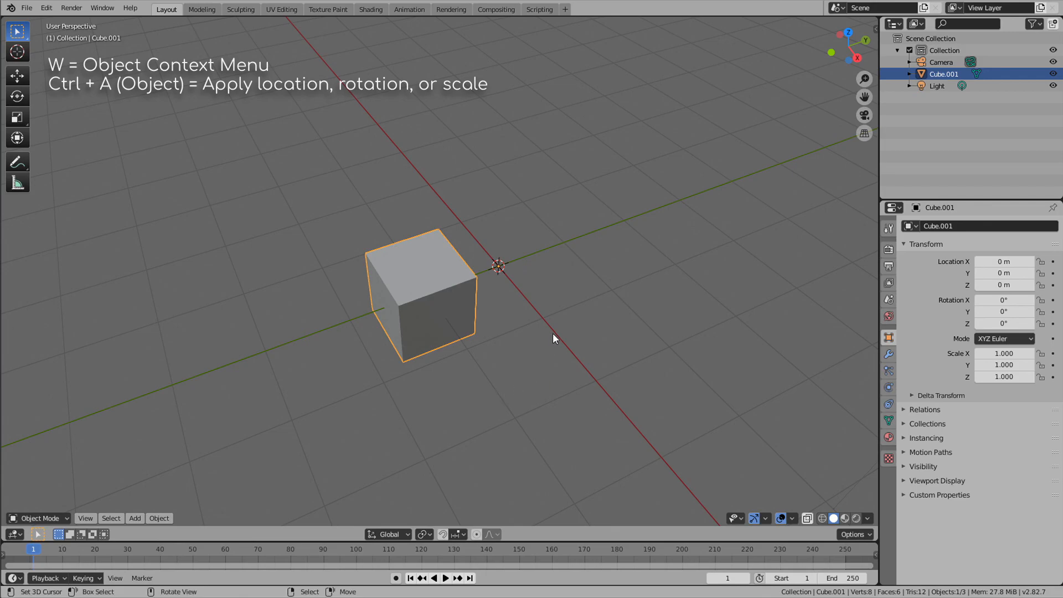
Step: Try scaling the cube about its offset origin, cancel, and set its origin to geometry
{"action": "key", "text": "s"}
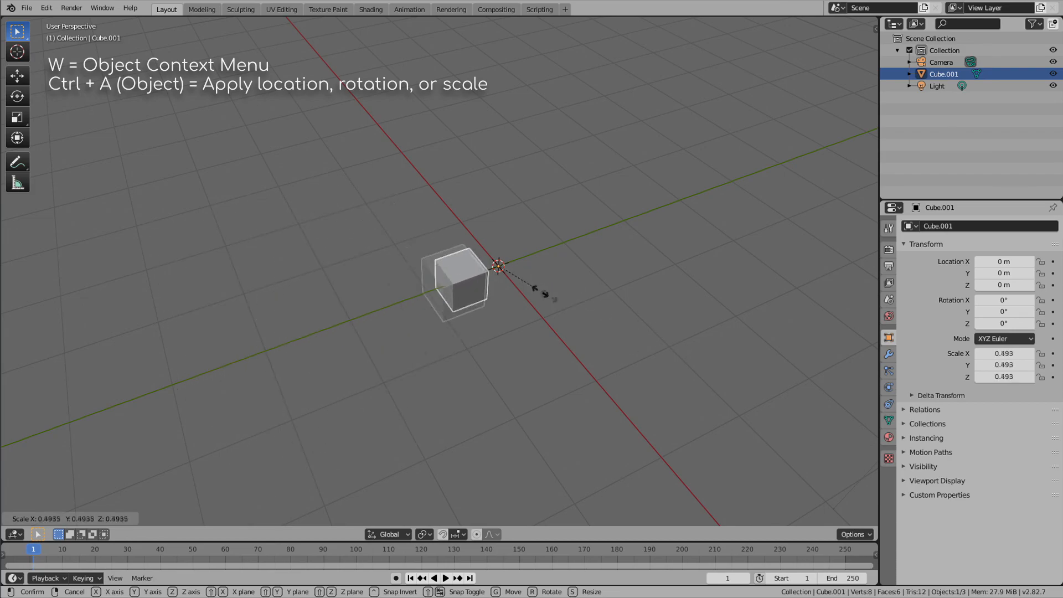
{"action": "key", "text": "Escape"}
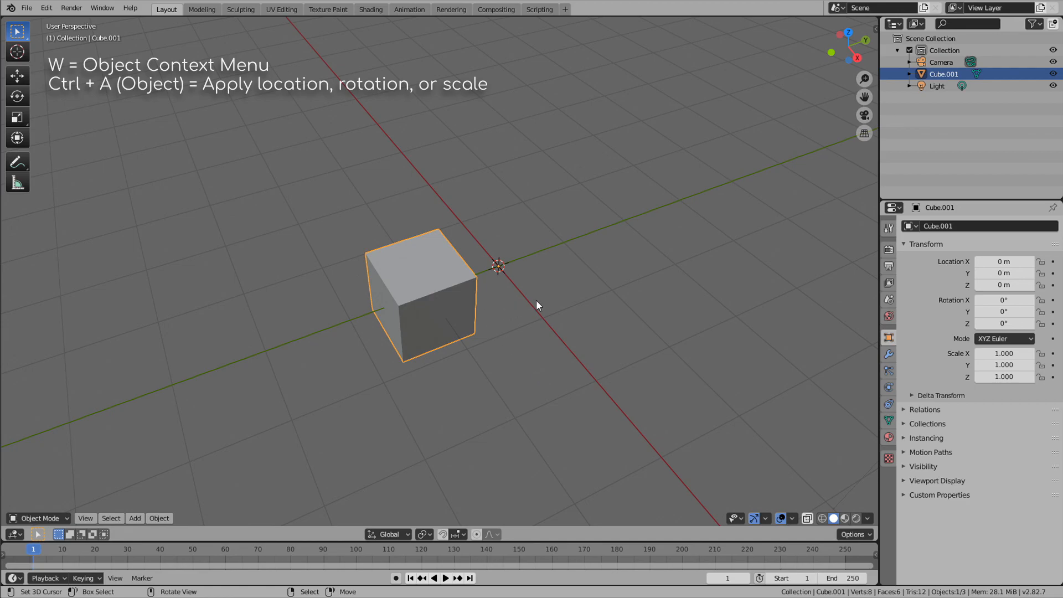
{"action": "key", "text": "w"}
{"action": "mouse_move", "coordinate": [534, 329]}
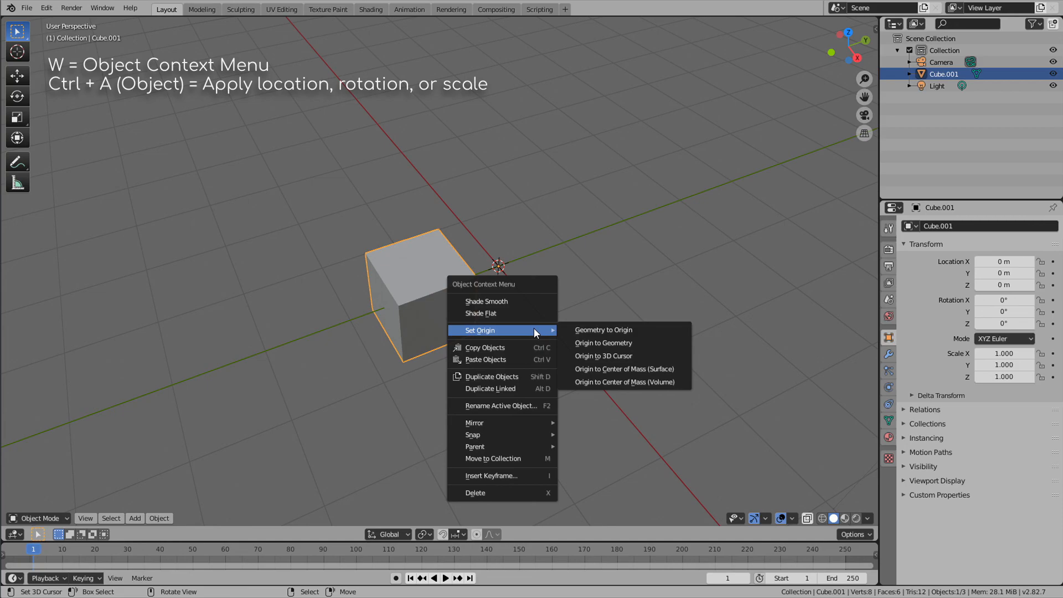
{"action": "left_click", "coordinate": [618, 343]}
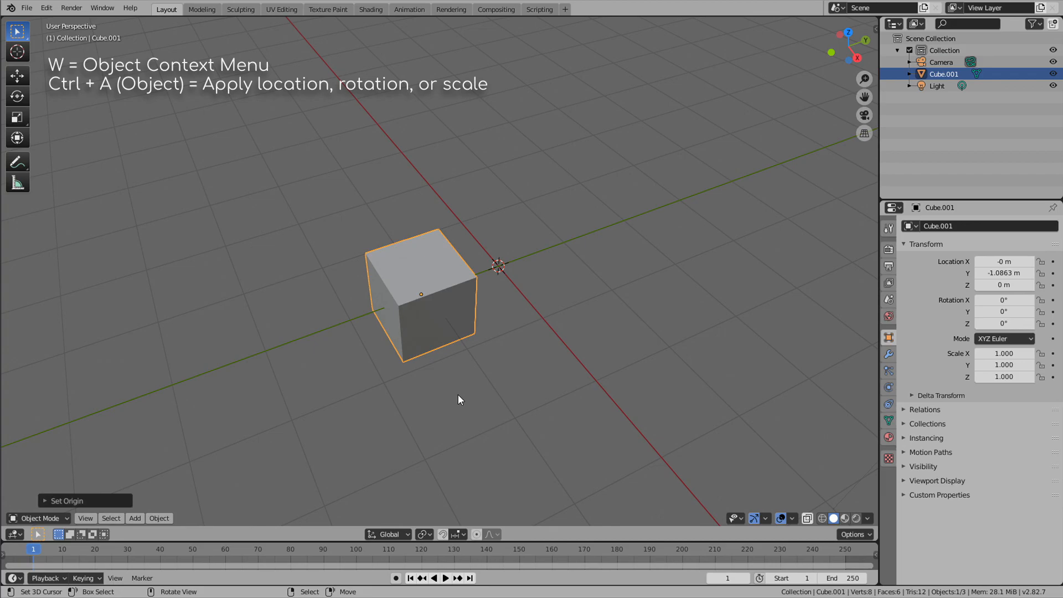
Step: Show the cube's transform values in the viewport and apply its location
{"action": "middle_click_drag", "start_coordinate": [468, 406], "coordinate": [555, 354]}
{"action": "middle_click_drag", "start_coordinate": [514, 430], "coordinate": [575, 359]}
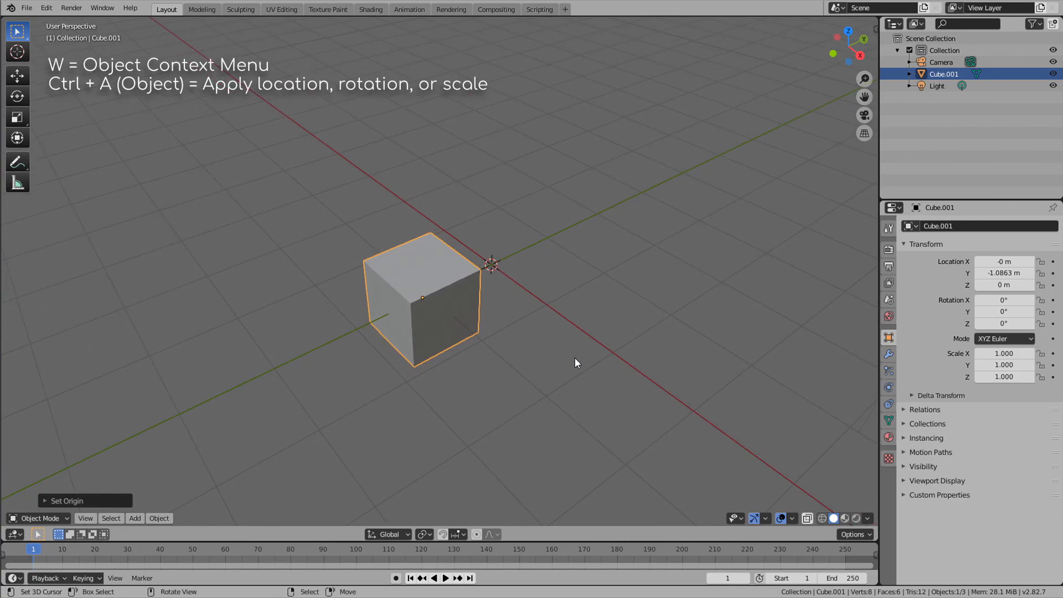
{"action": "key", "text": "n"}
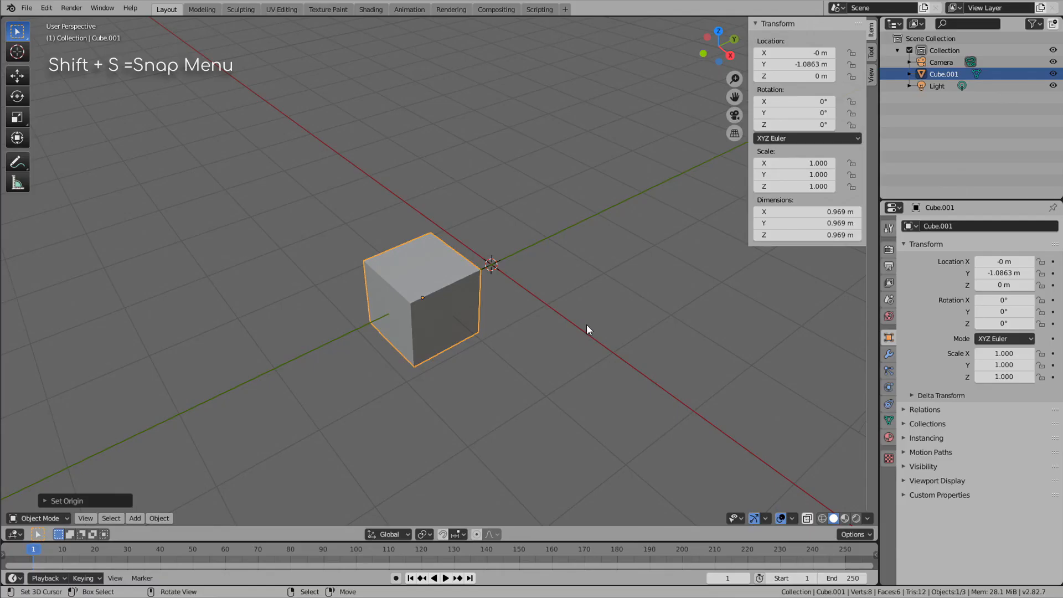
{"action": "middle_click_drag", "start_coordinate": [582, 325], "coordinate": [550, 341]}
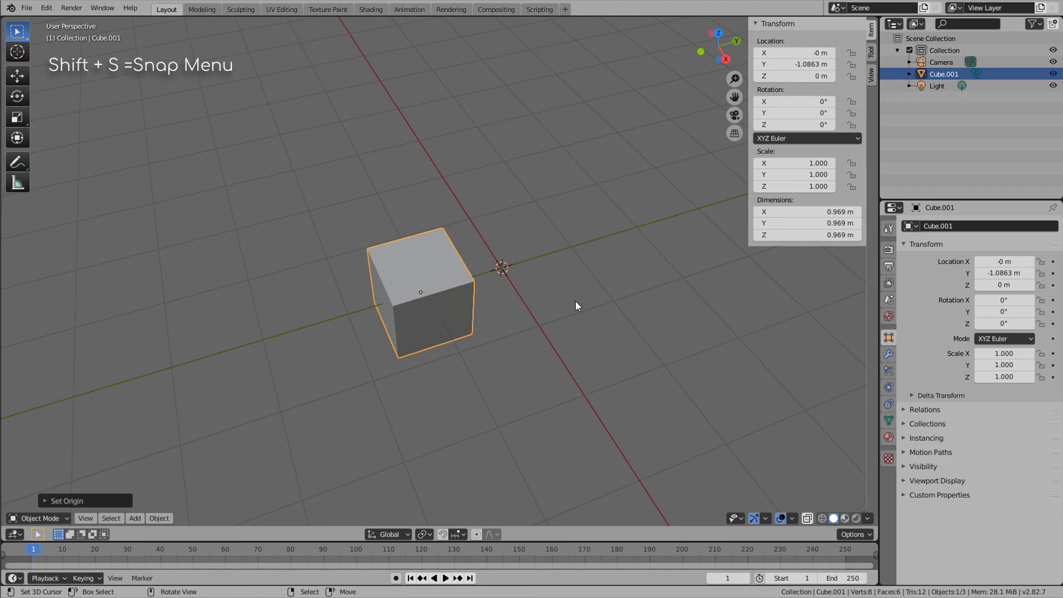
{"action": "middle_click_drag", "start_coordinate": [576, 307], "coordinate": [481, 354]}
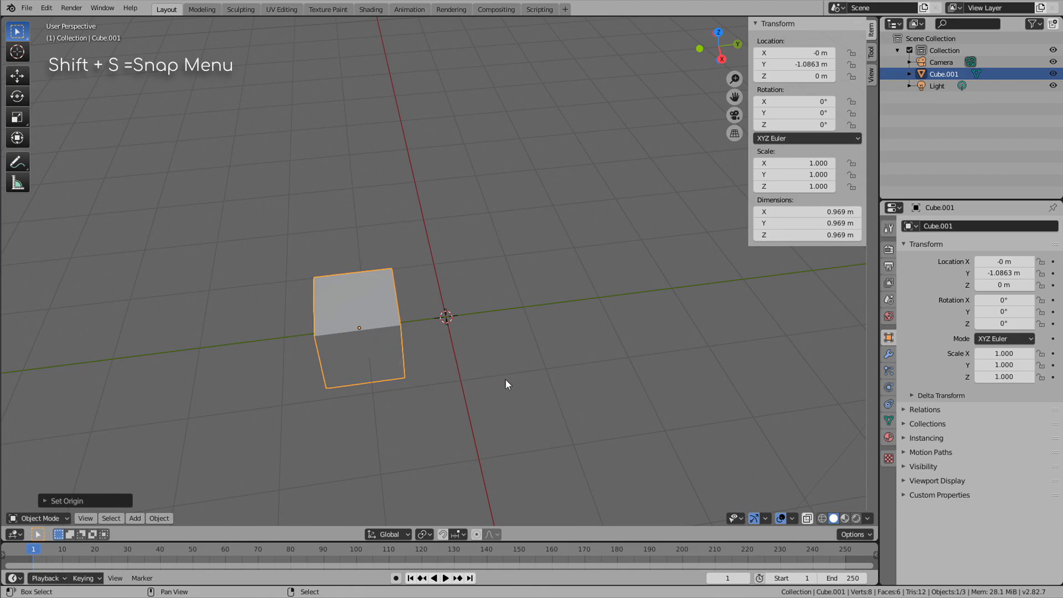
{"action": "middle_click_drag", "start_coordinate": [506, 384], "coordinate": [519, 325], "text": "shift"}
{"action": "key", "text": "ctrl+a"}
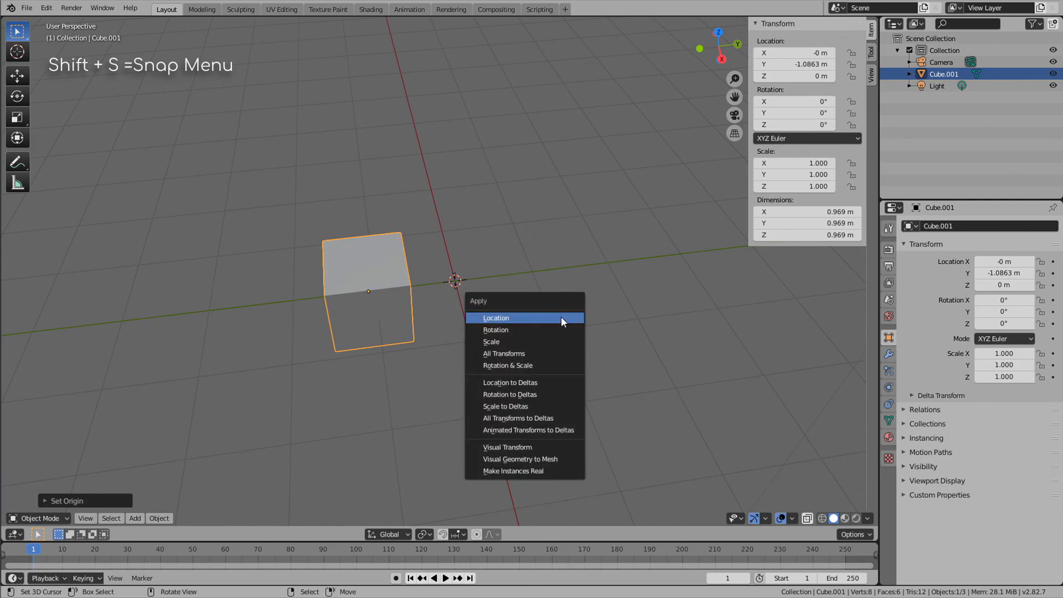
{"action": "left_click", "coordinate": [562, 321]}
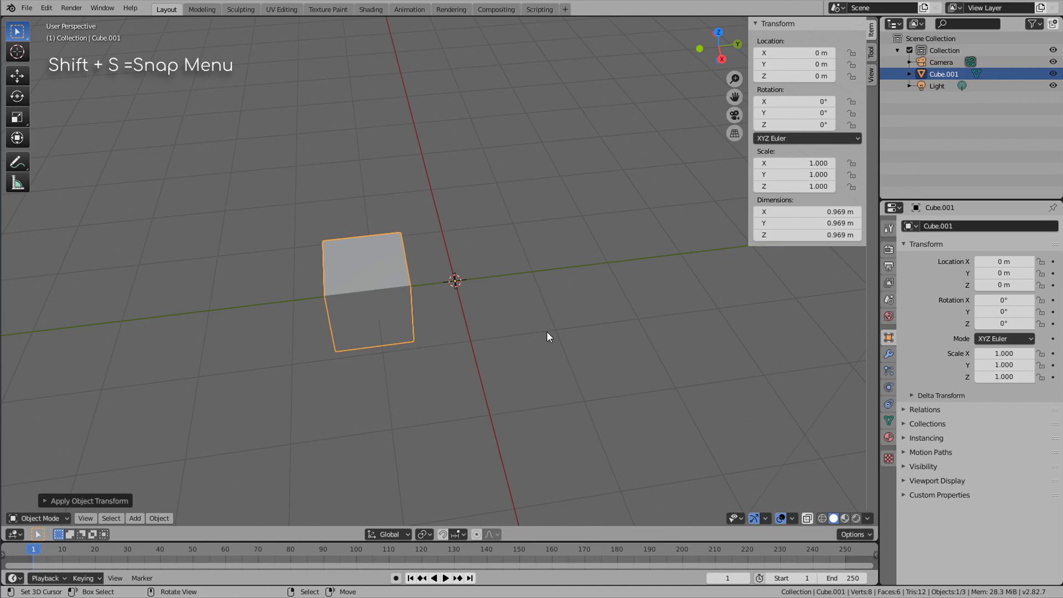
Step: Try scaling the cube about the world origin, cancel, and move its geometry to its origin
{"action": "key", "text": "s"}
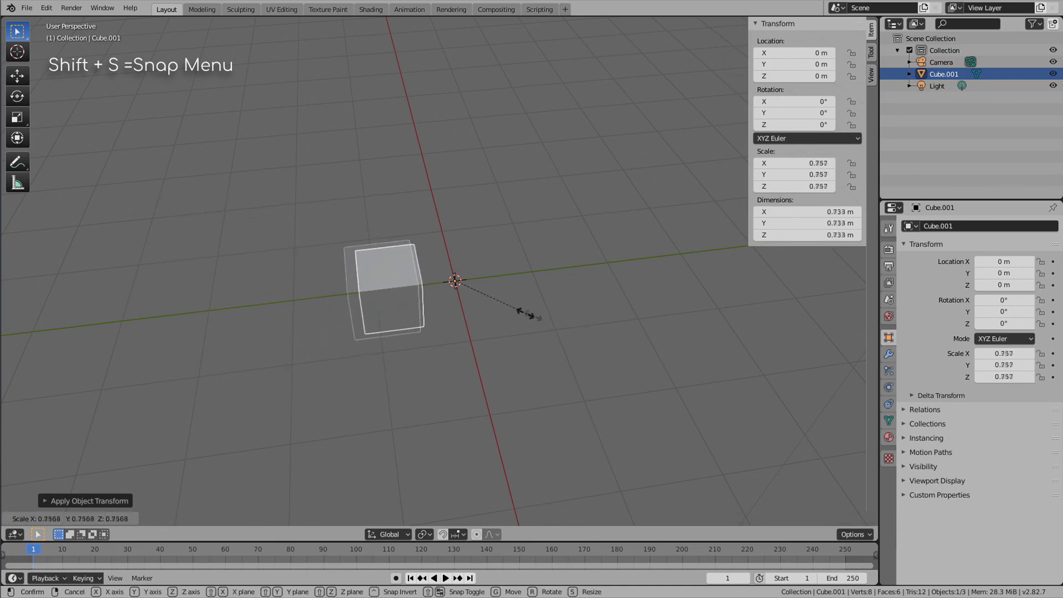
{"action": "right_click", "coordinate": [521, 312]}
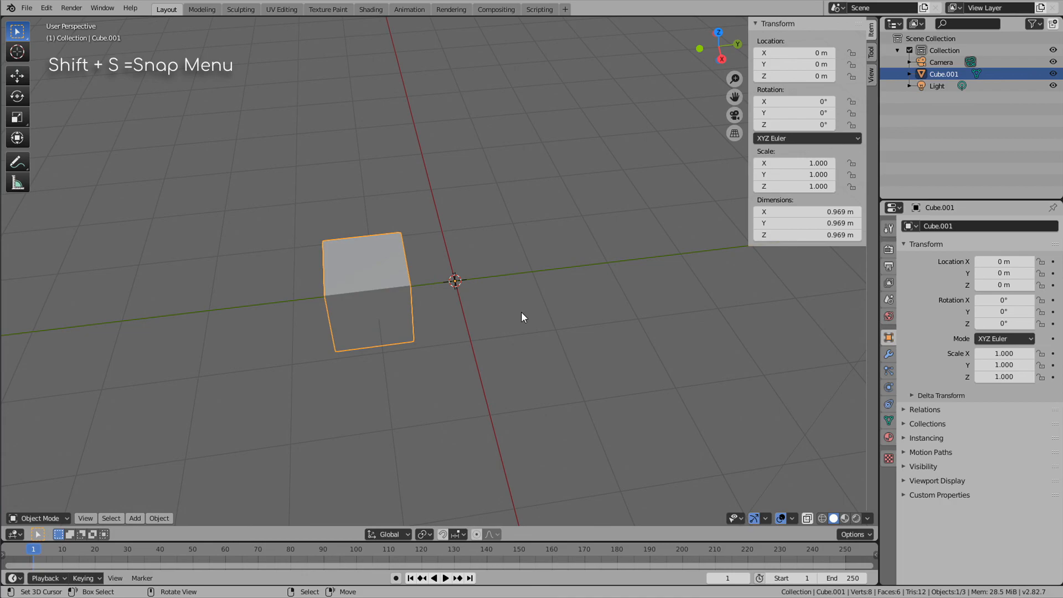
{"action": "right_click", "coordinate": [525, 310]}
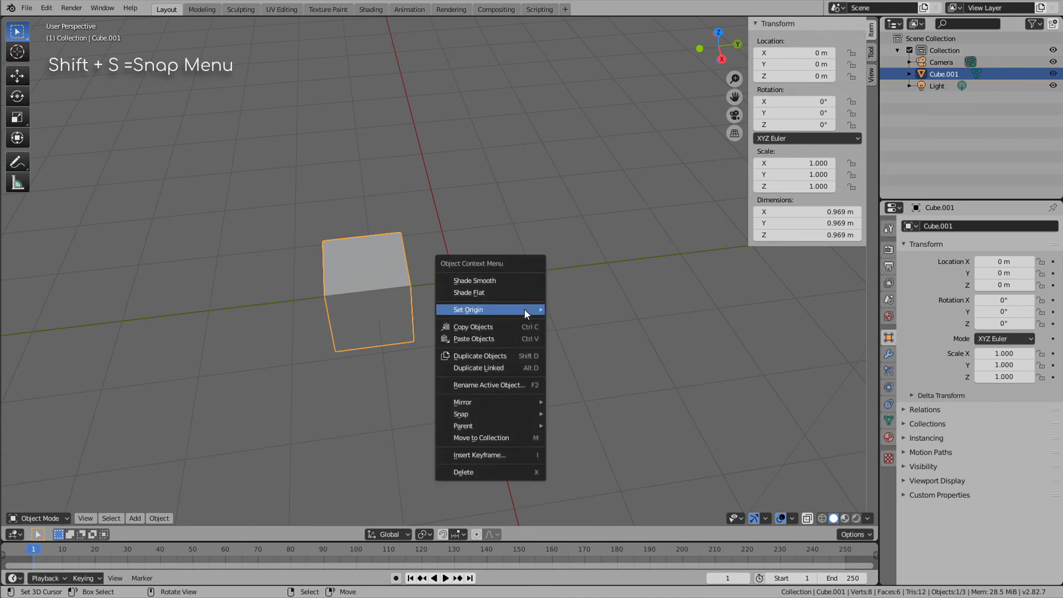
{"action": "mouse_move", "coordinate": [525, 310]}
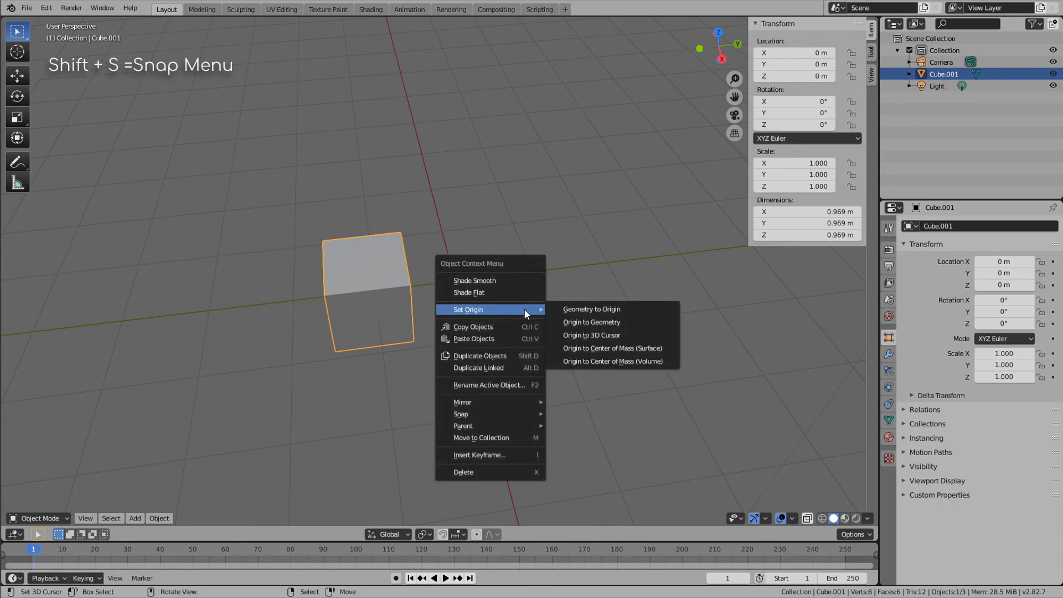
{"action": "left_click", "coordinate": [583, 309]}
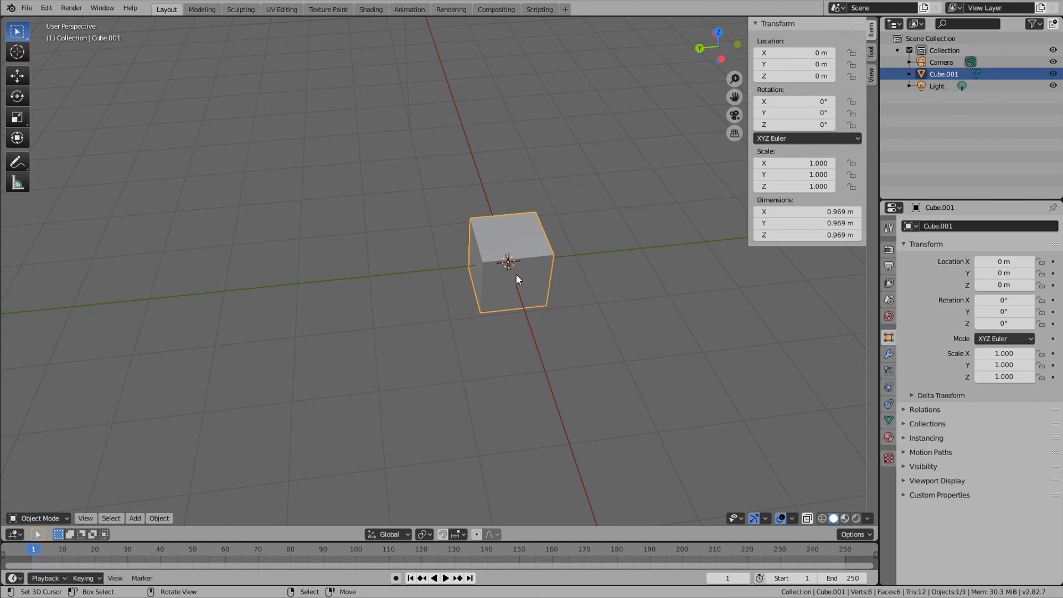
Step: Add a cone, move it to about X -2.7 m, Y 4.4 m, Z 0.3 m, and snap the 3D cursor to it
{"action": "key", "text": "shift+a"}
{"action": "mouse_move", "coordinate": [404, 341]}
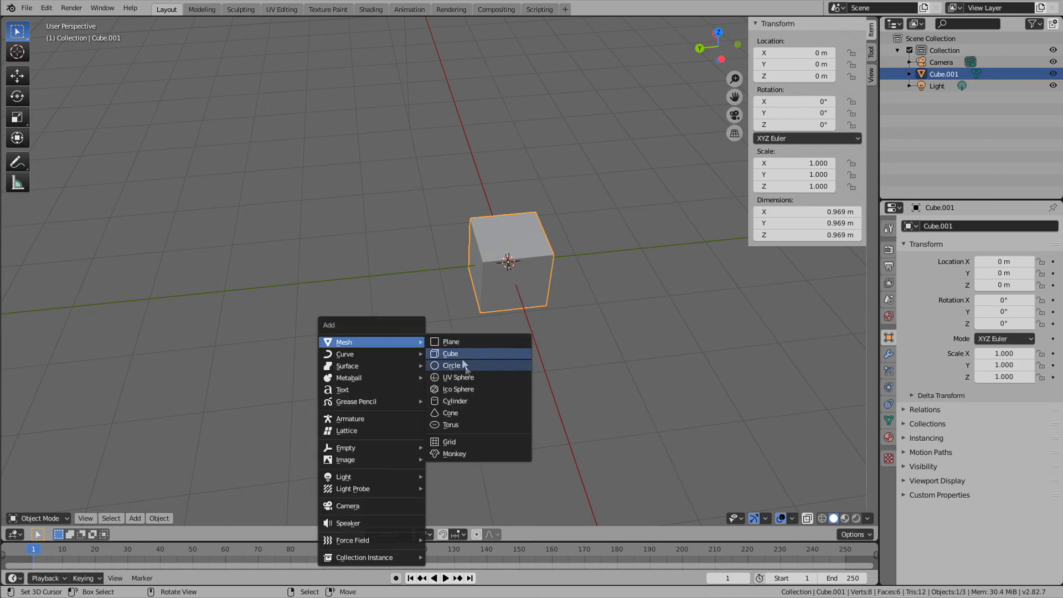
{"action": "left_click", "coordinate": [450, 412]}
{"action": "scroll", "coordinate": [560, 347], "scroll_direction": "down", "scroll_amount": 3}
{"action": "middle_click_drag", "start_coordinate": [559, 346], "coordinate": [472, 395]}
{"action": "key", "text": "g"}
{"action": "left_click", "coordinate": [383, 320]}
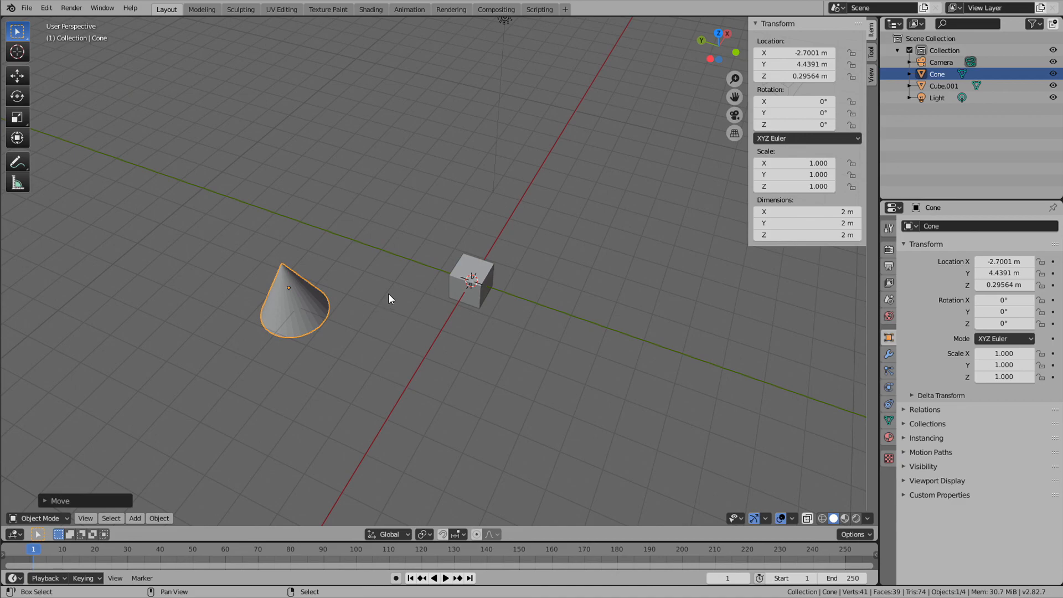
{"action": "key", "text": "shift+s"}
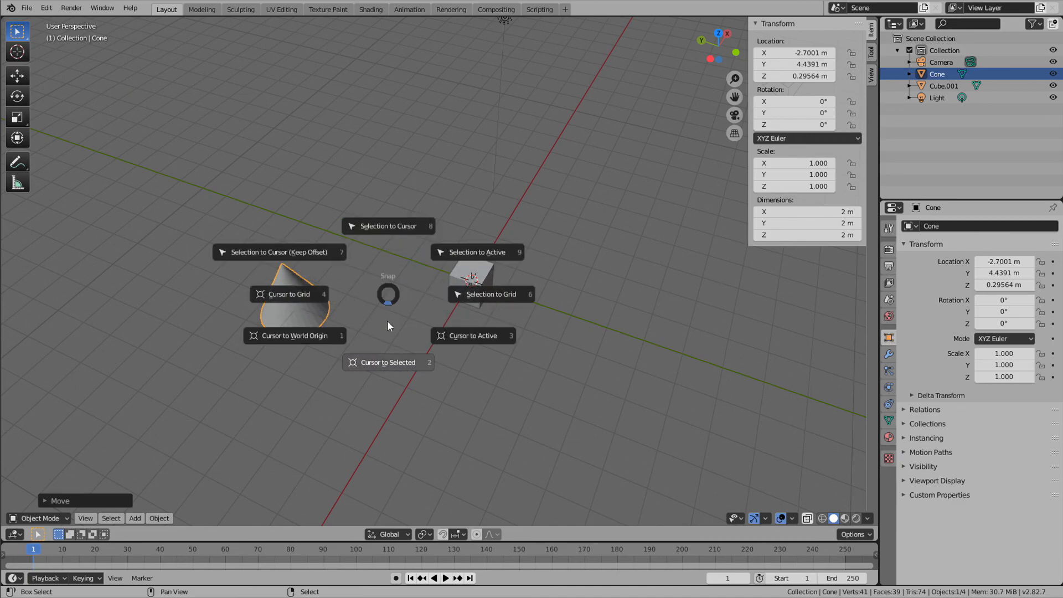
{"action": "left_click", "coordinate": [387, 362]}
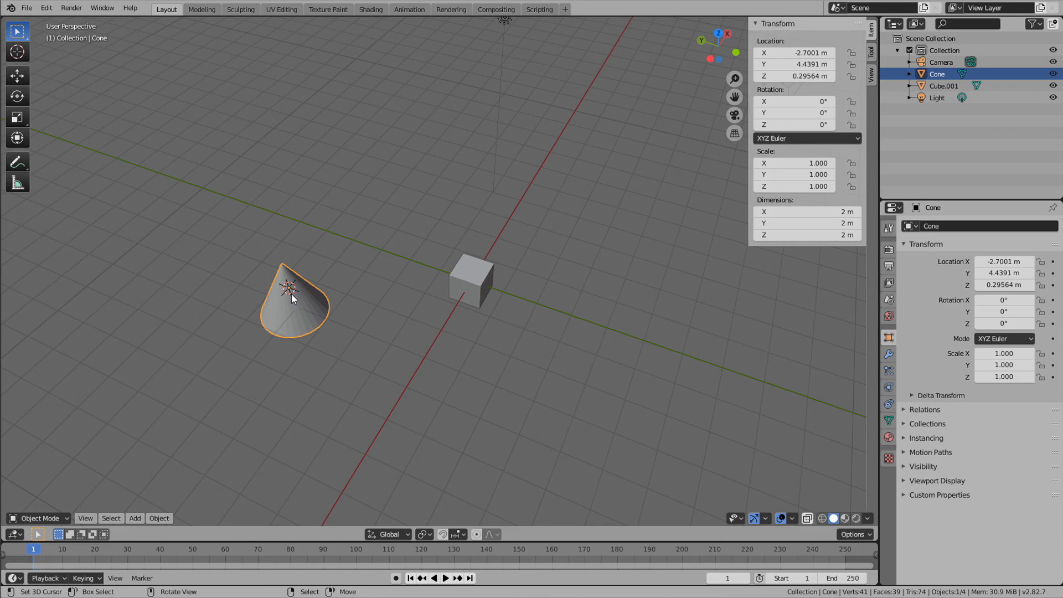
Step: Set the cube's origin to the 3D cursor and move the cube's geometry to that origin
{"action": "left_click", "coordinate": [466, 271]}
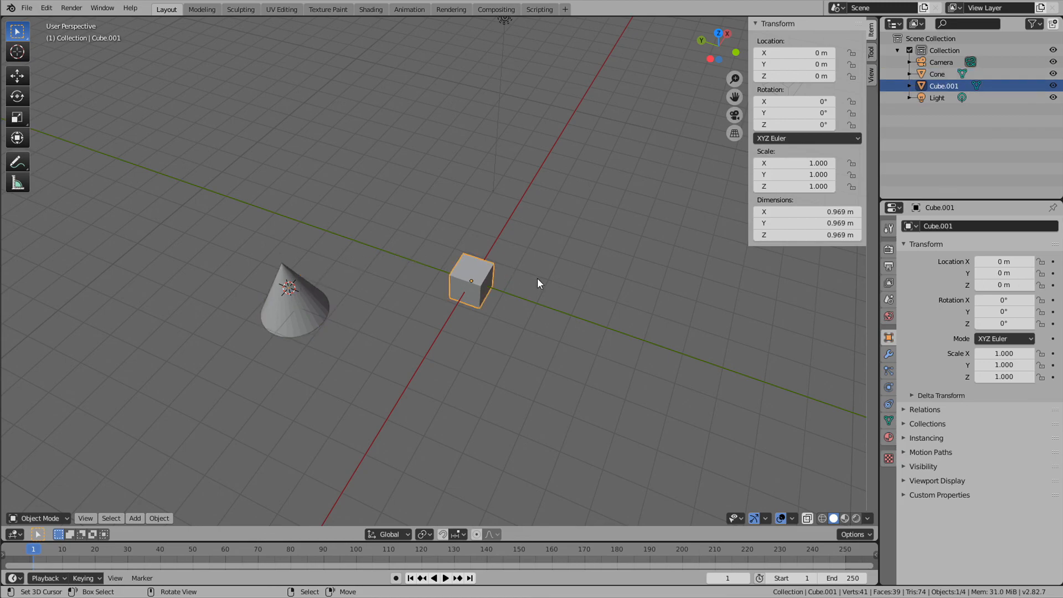
{"action": "key", "text": "w"}
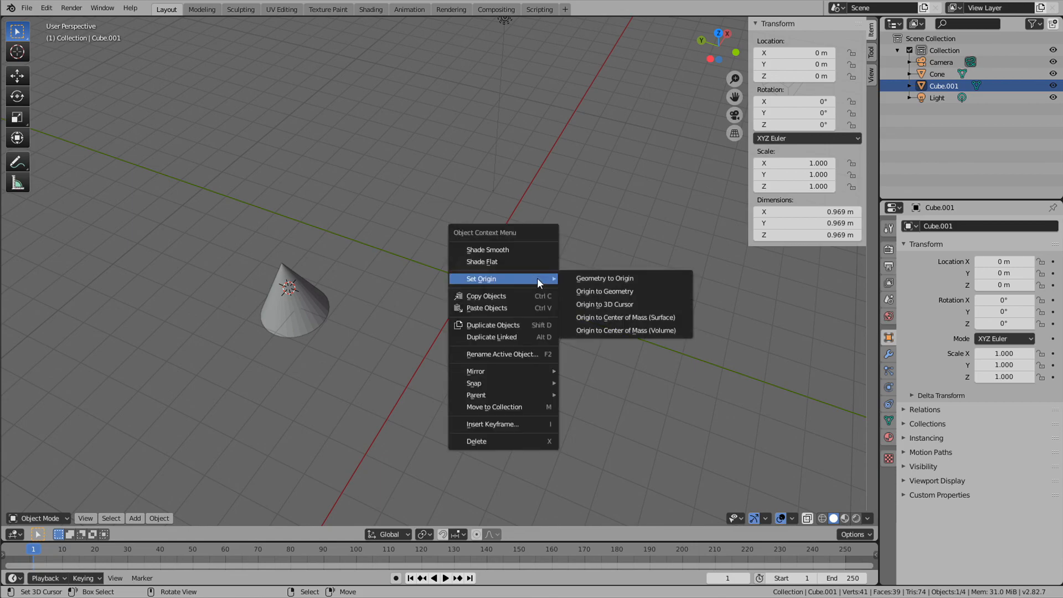
{"action": "left_click", "coordinate": [612, 303]}
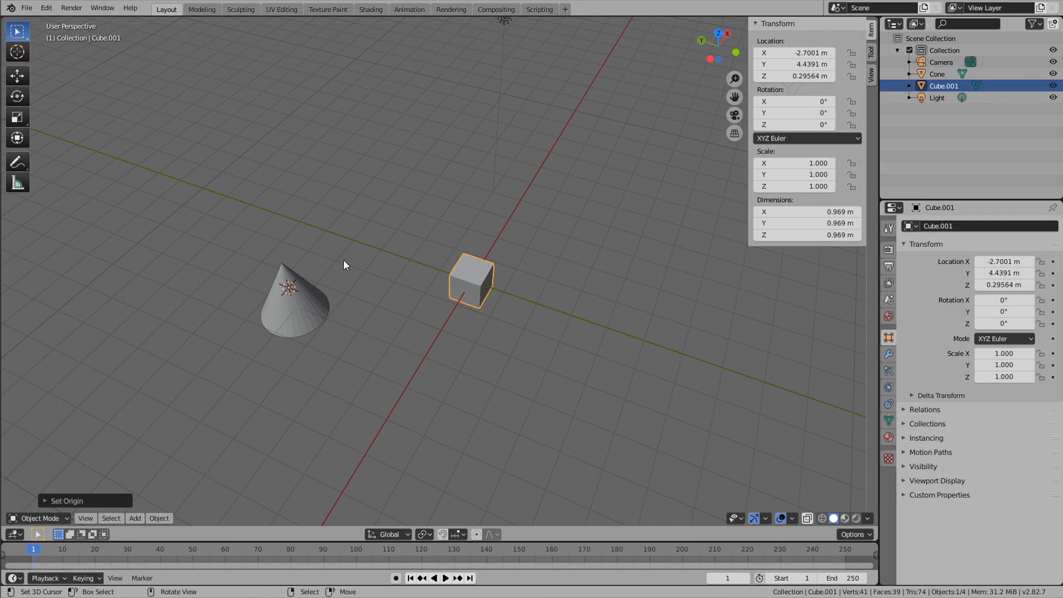
{"action": "right_click", "coordinate": [522, 264]}
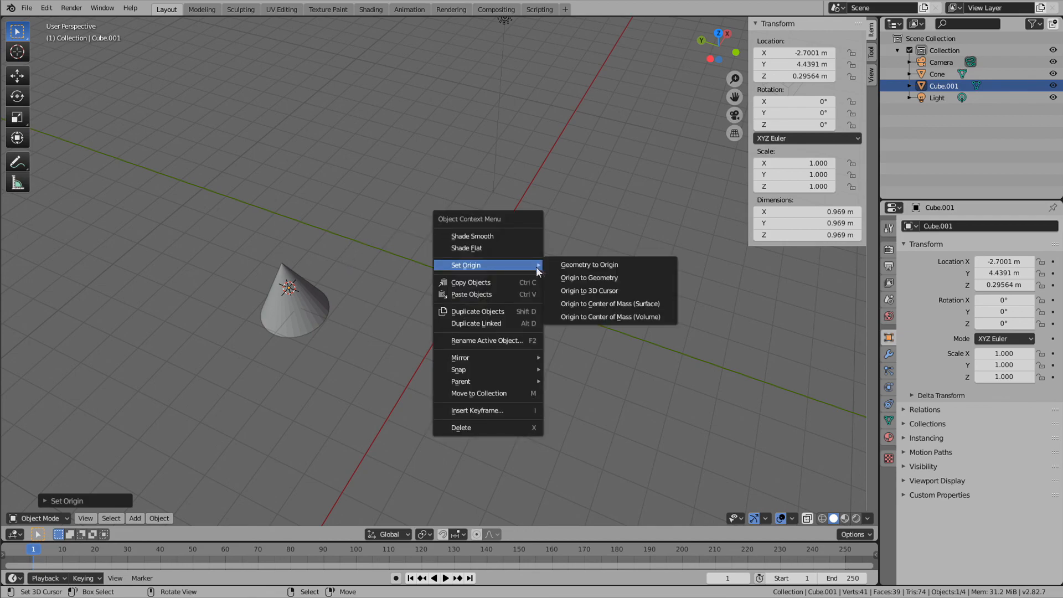
{"action": "left_click", "coordinate": [582, 264]}
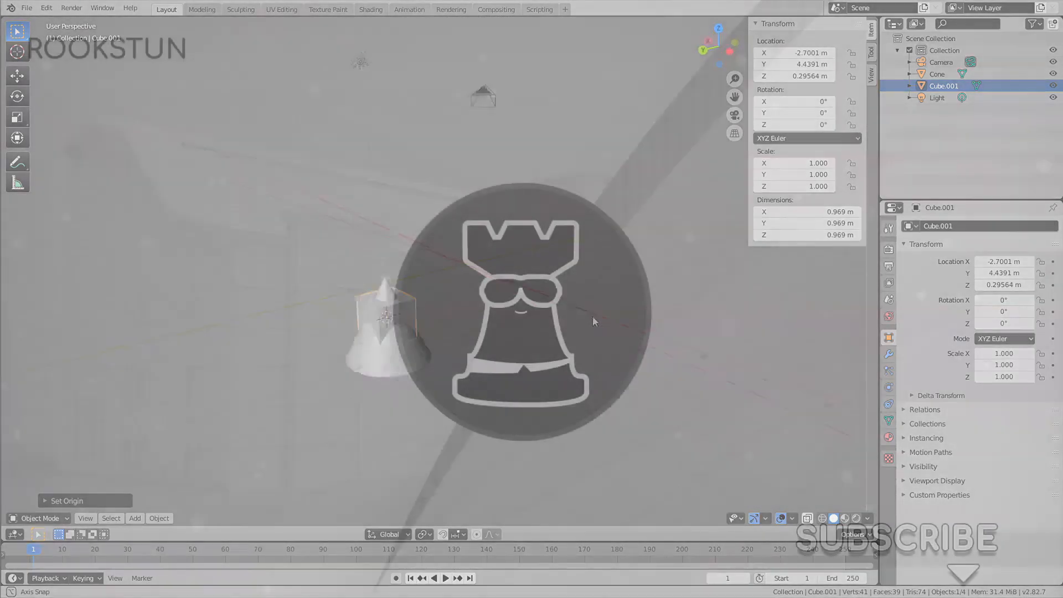